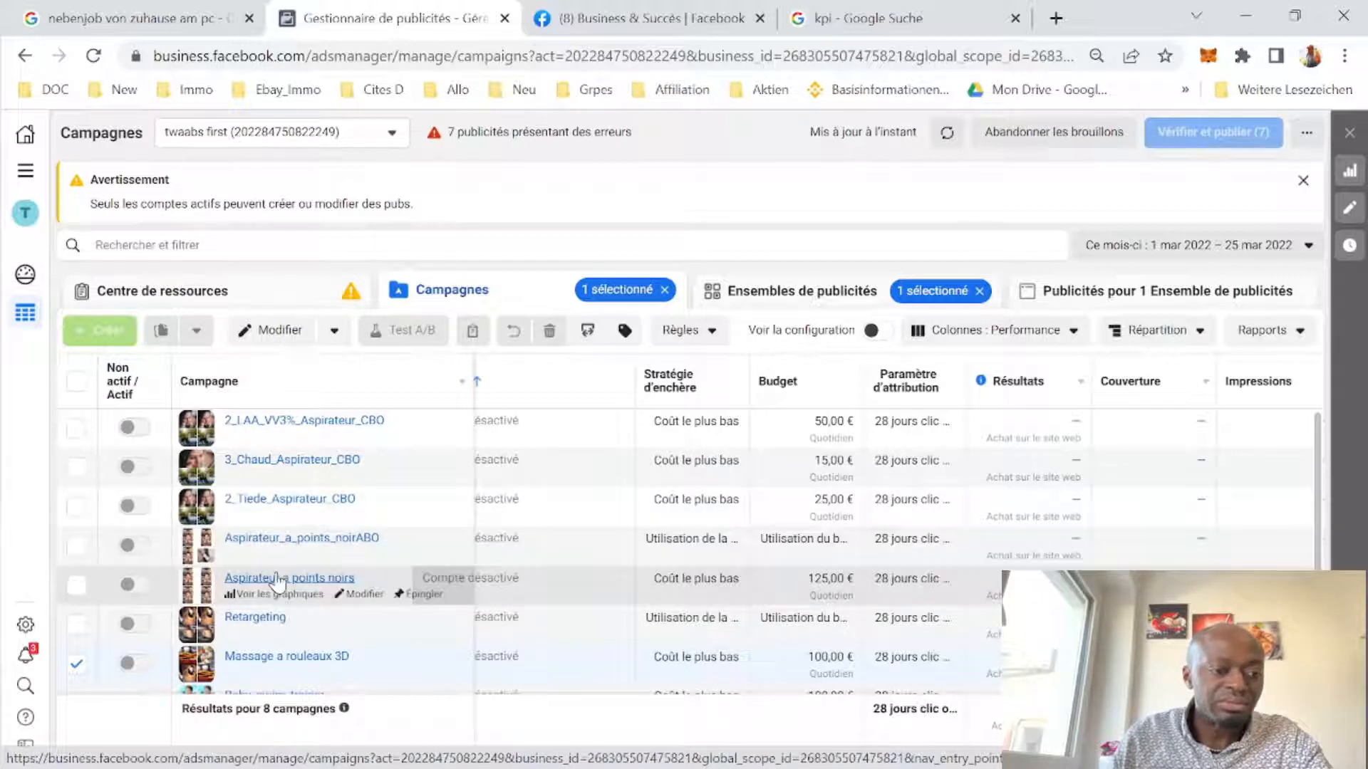
Look through the campaign list and the ad set and ad levels of the selected Massage a rouleaux 3D campaign.
scroll(285, 570, "down", 1)
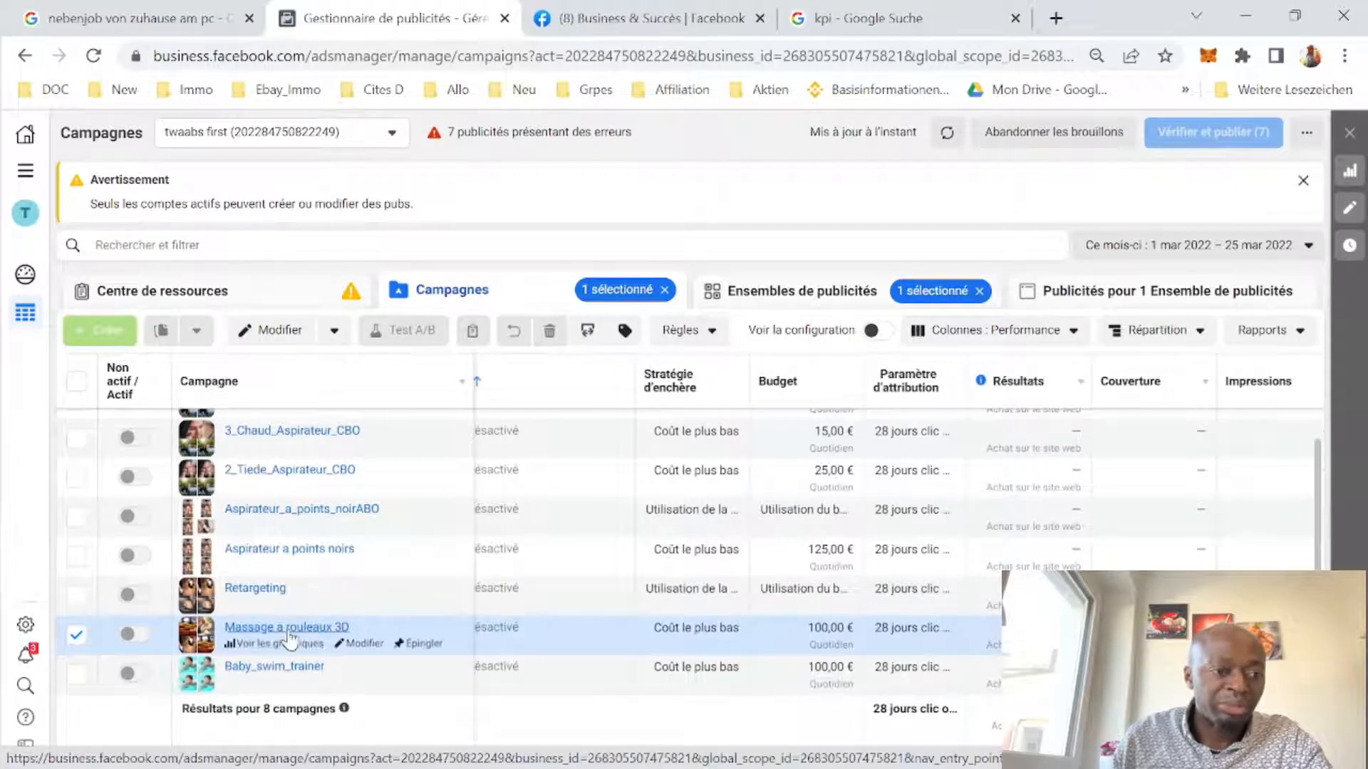
scroll(370, 438, "up", 1)
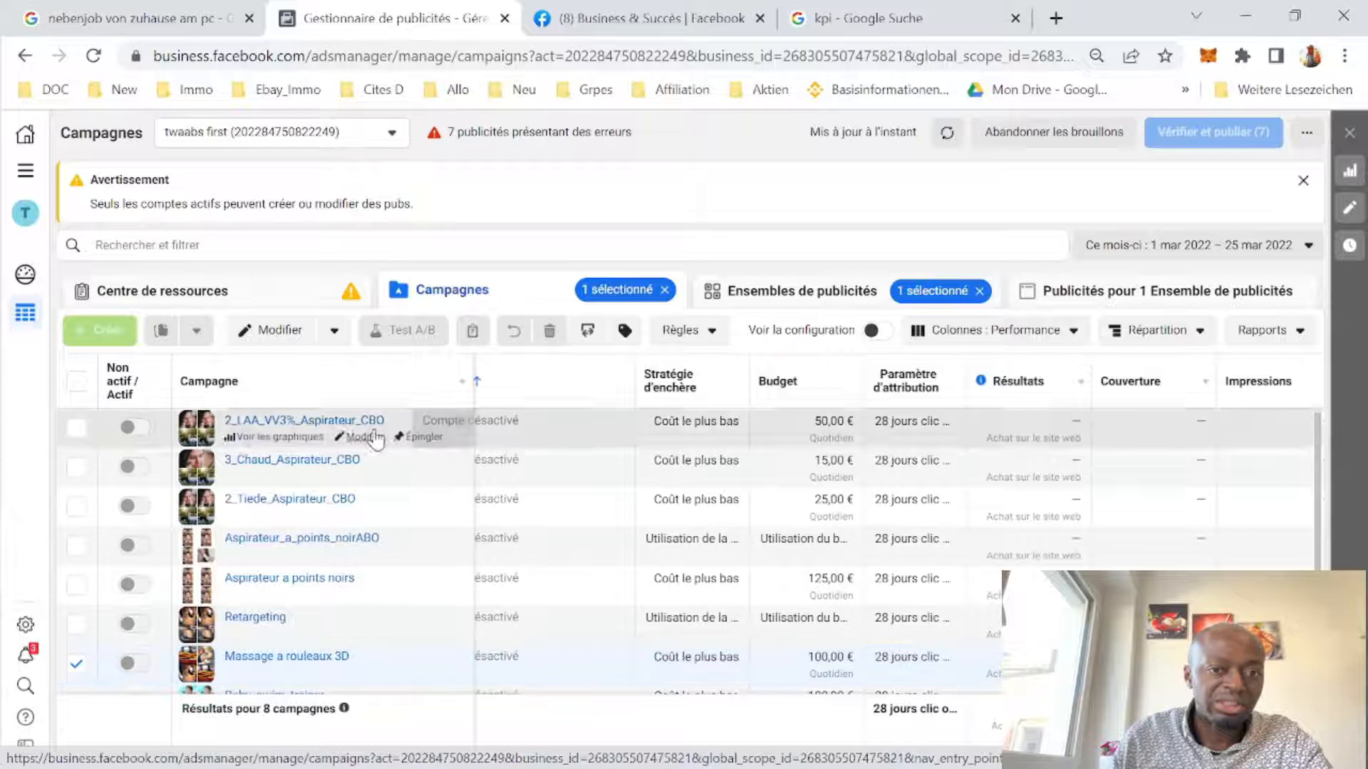
left_click(764, 291)
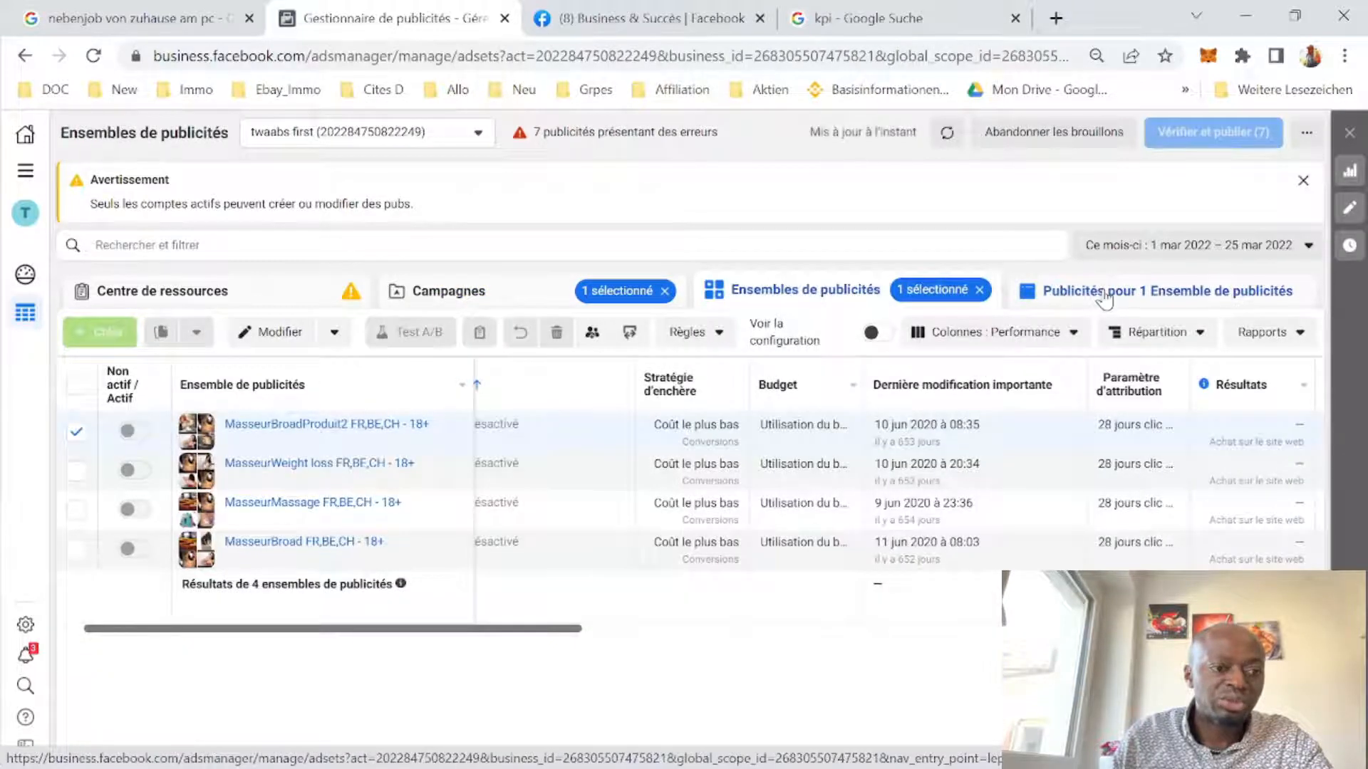
left_click(1104, 295)
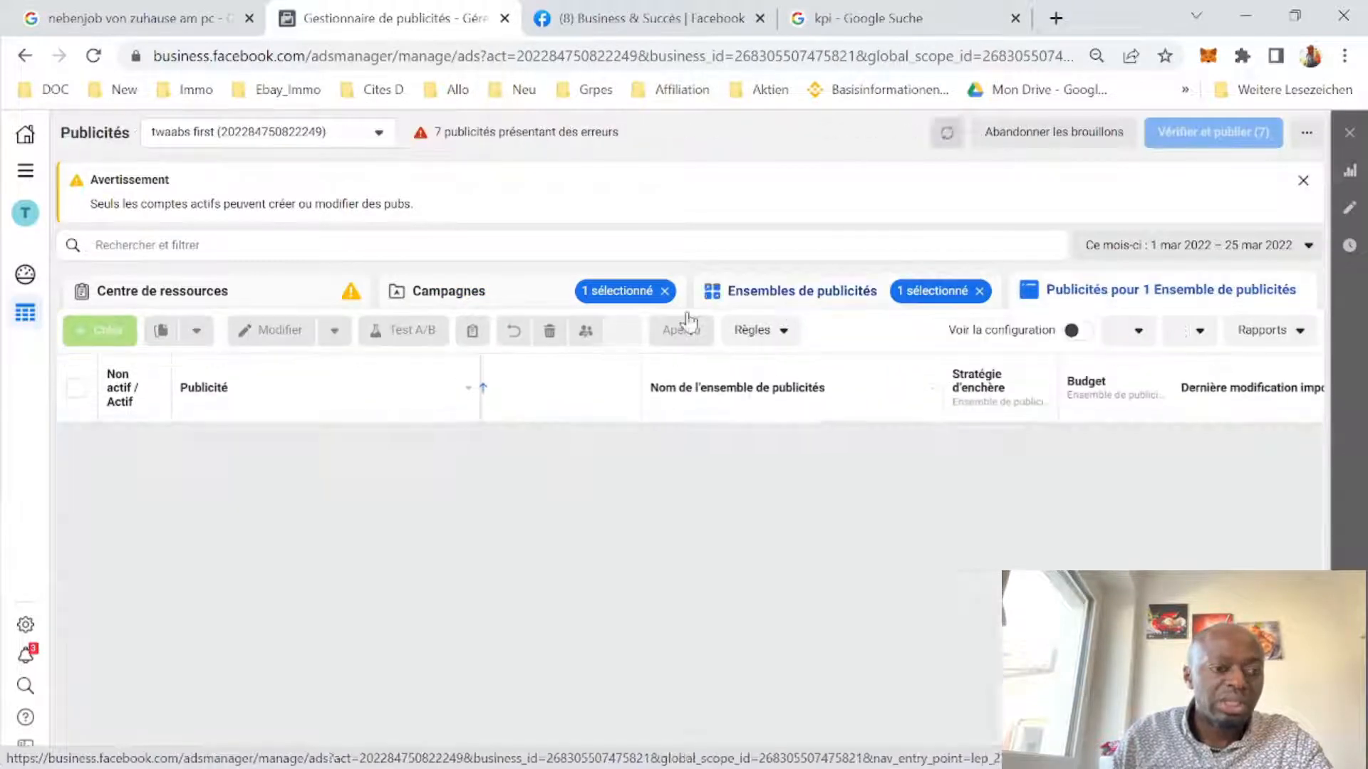
left_click(449, 289)
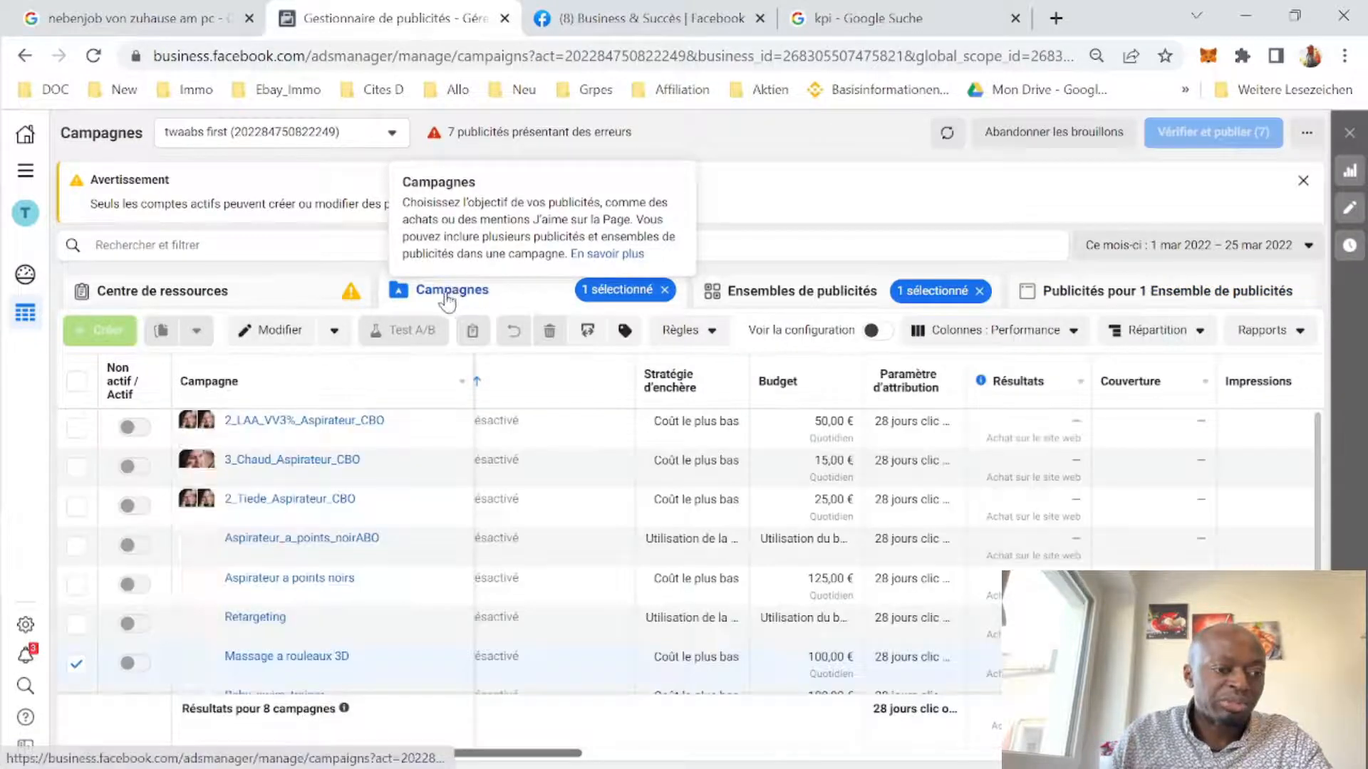
scroll(399, 549, "down", 1)
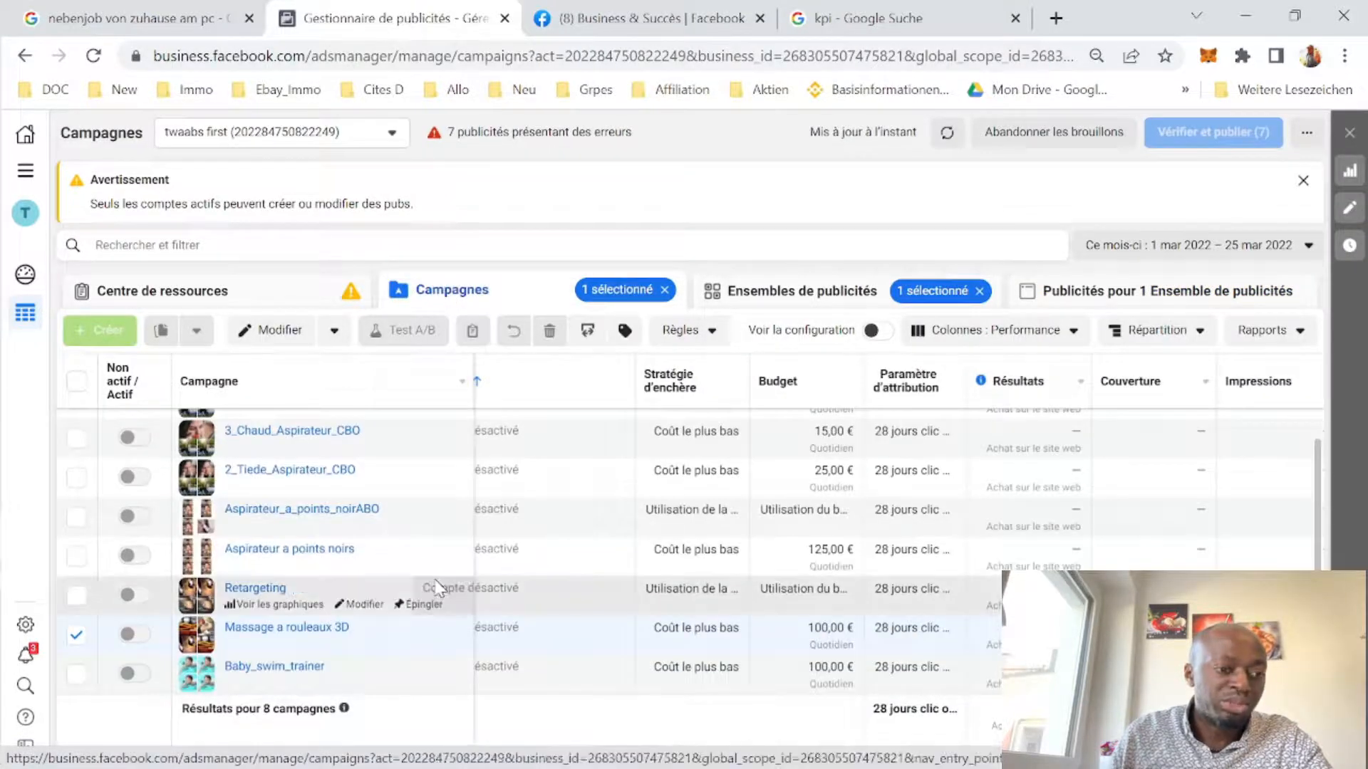
scroll(315, 694, "up", 1)
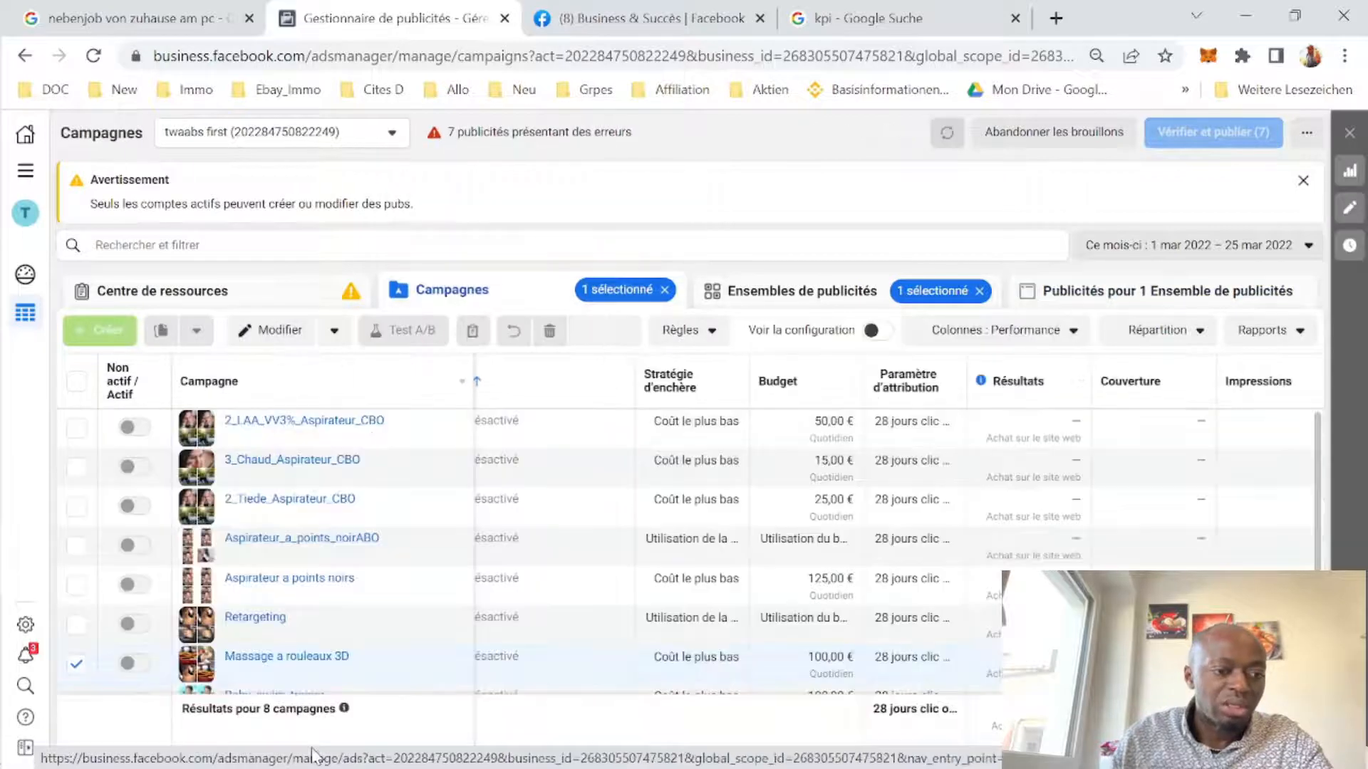
Open the ad sets of the Massage a rouleaux 3D campaign and resize the name column to fit the full ad set names.
scroll(285, 656, "down", 1)
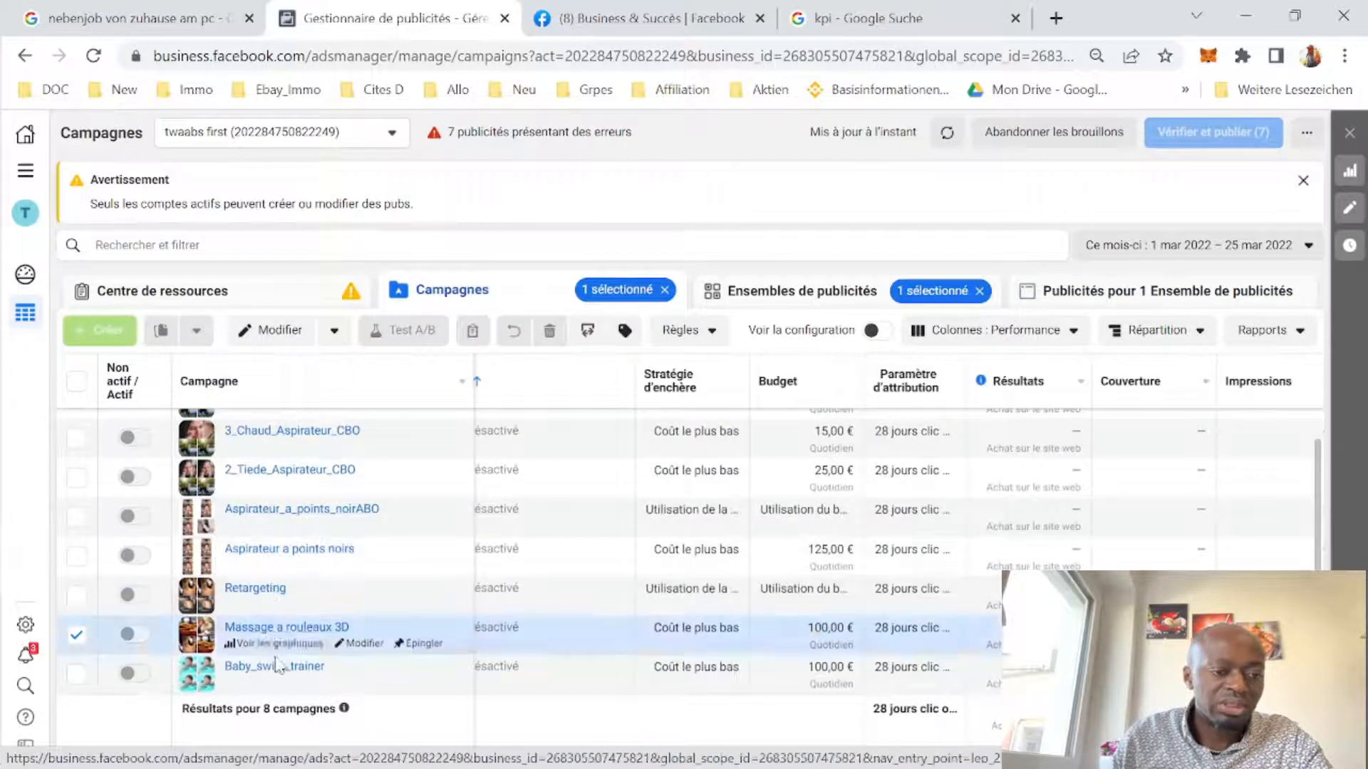
left_click(285, 627)
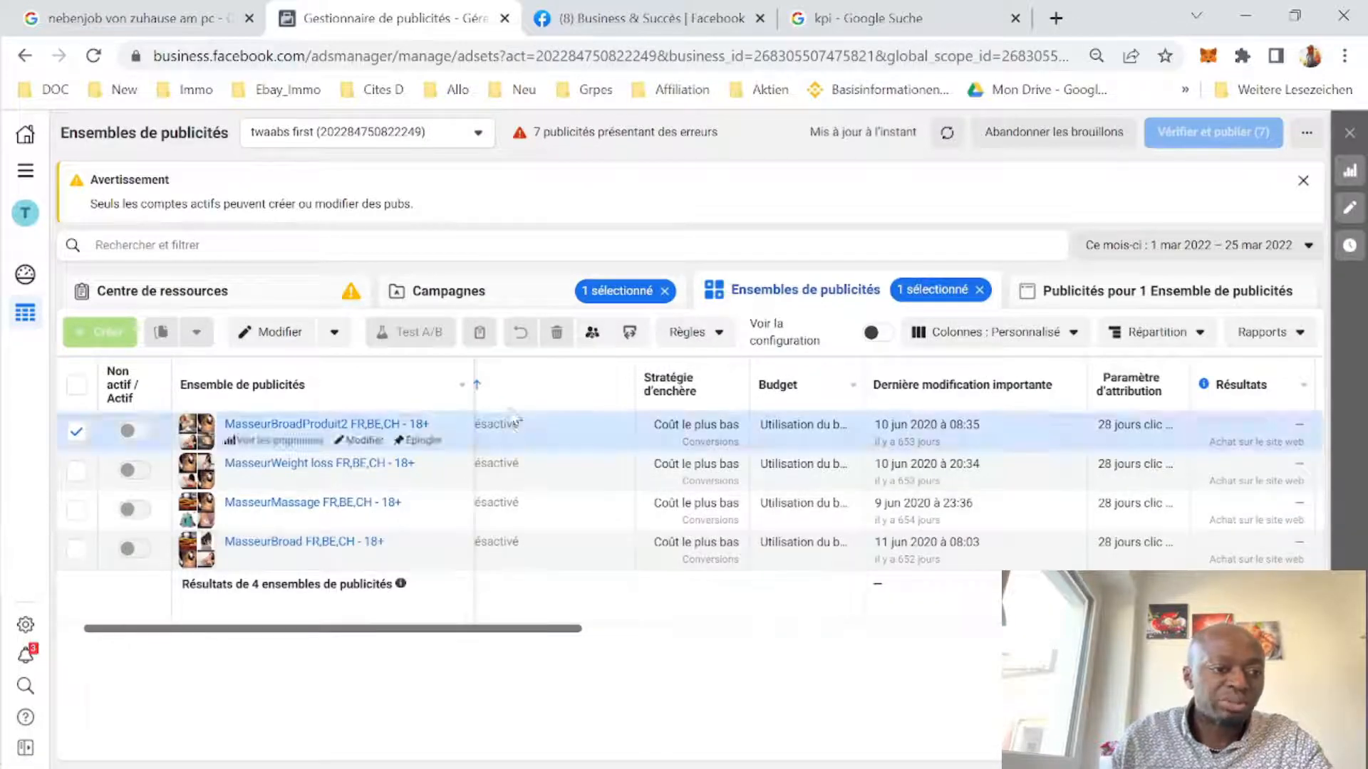
left_click_drag(468, 366, 416, 368)
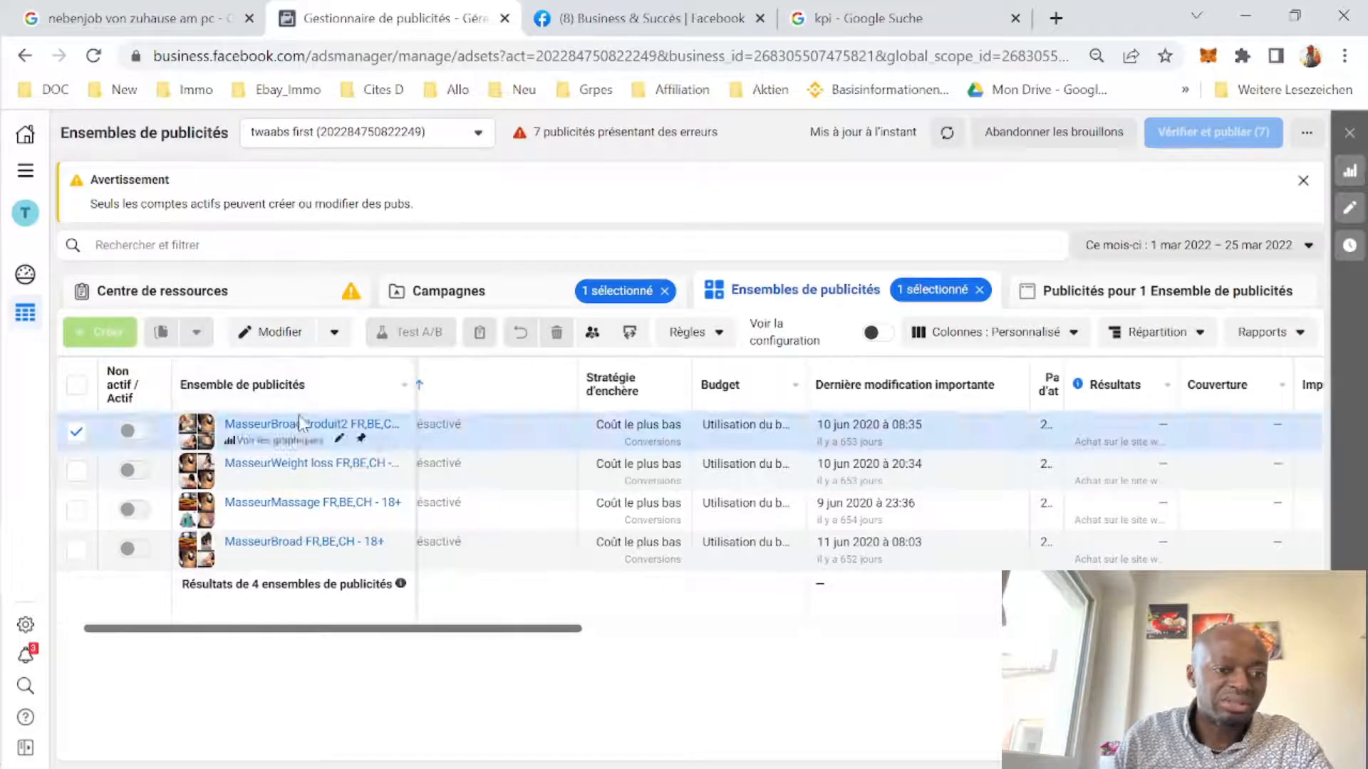
left_click_drag(413, 385, 466, 385)
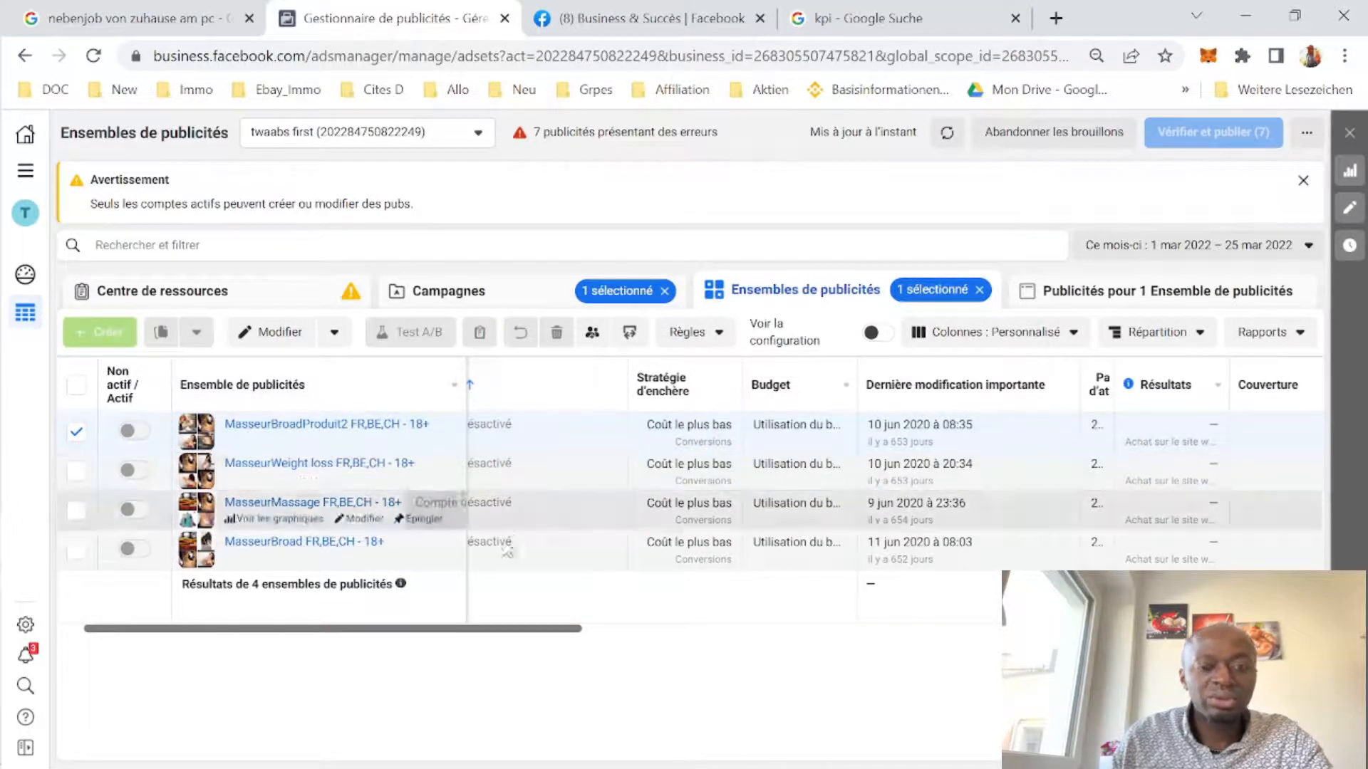
Review the current ad set columns and the available column presets, and apply the KPI_Perso preset.
left_click_drag(489, 630, 1054, 641)
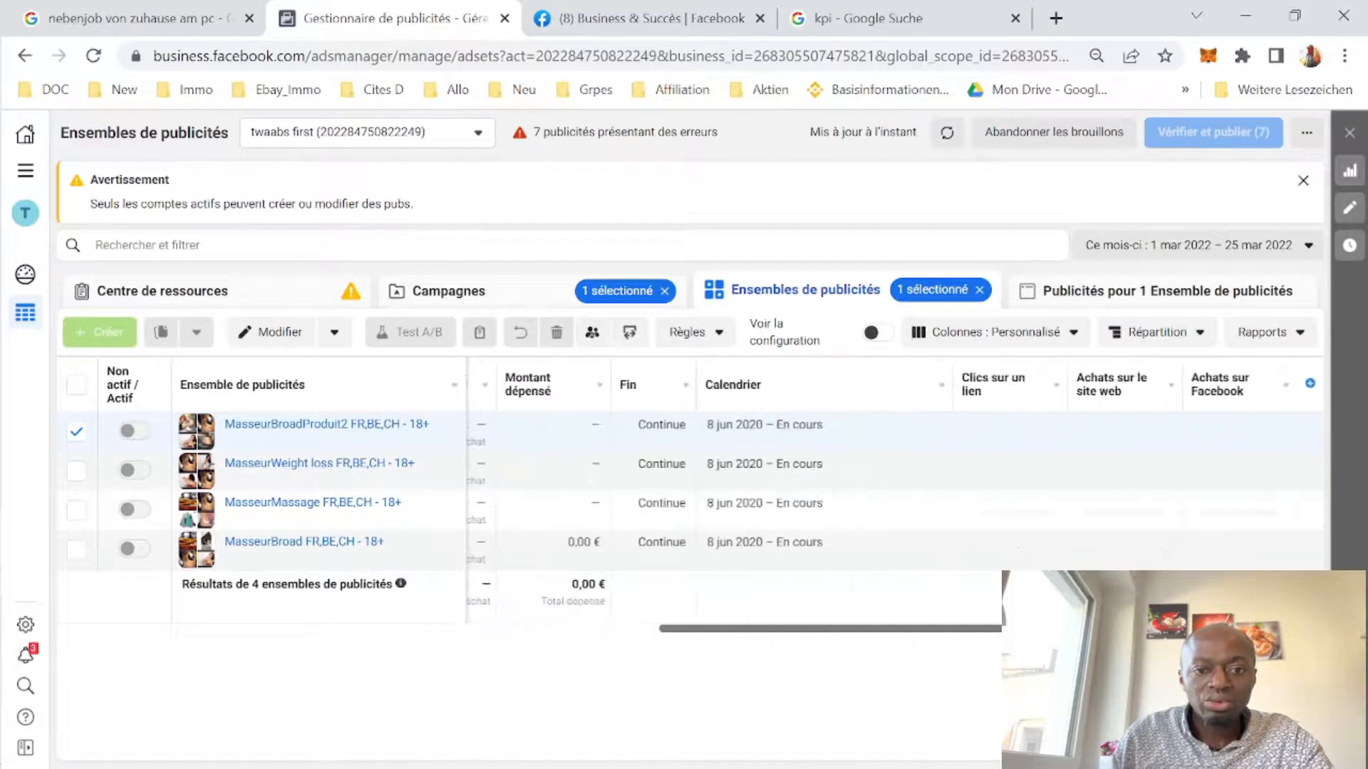
left_click(1023, 336)
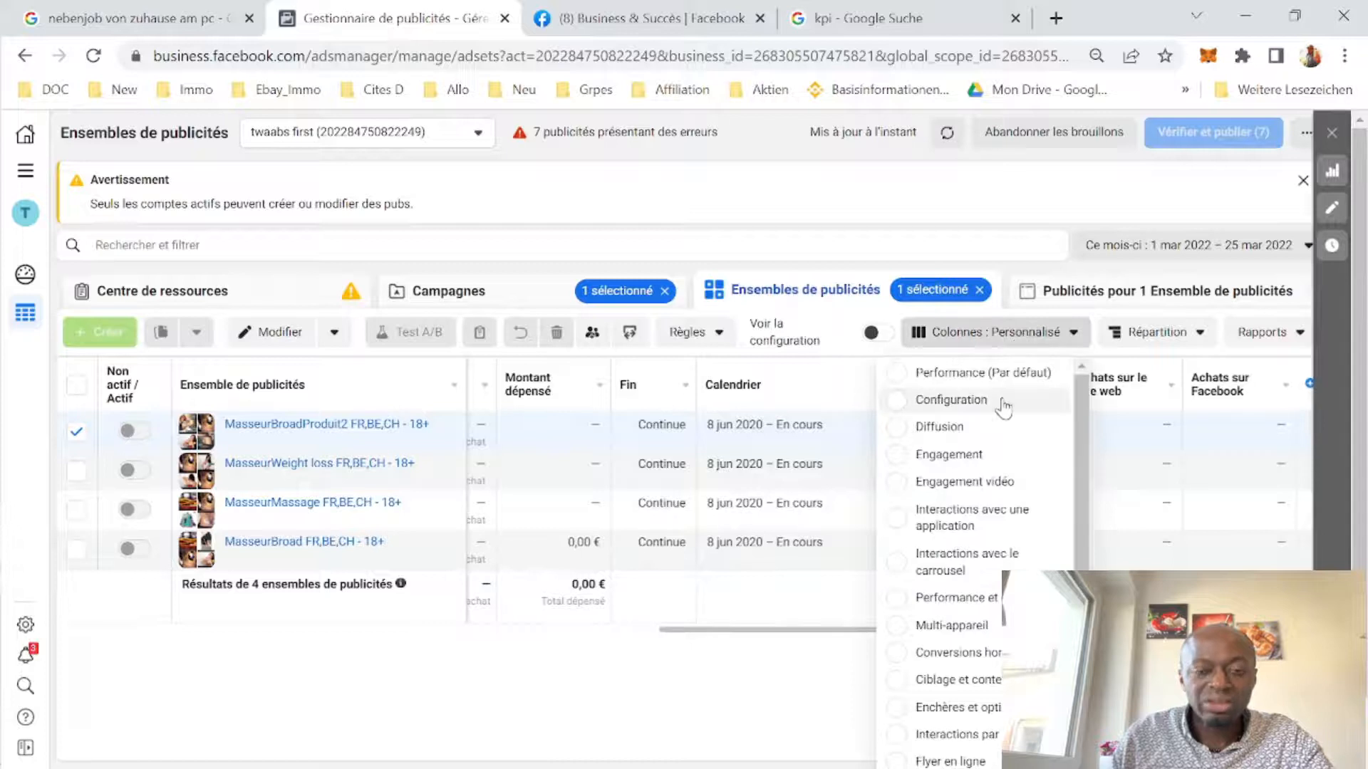
scroll(1004, 399, "down", 3)
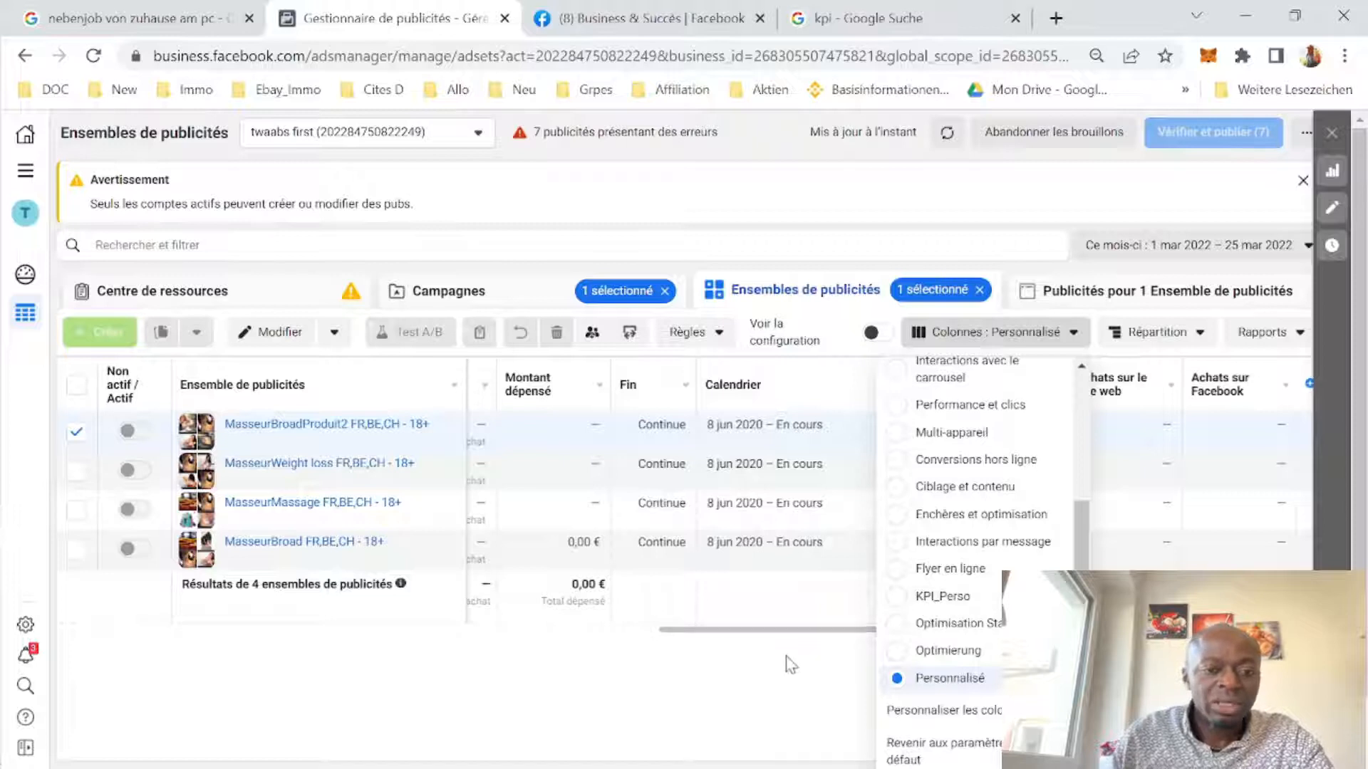
left_click(666, 666)
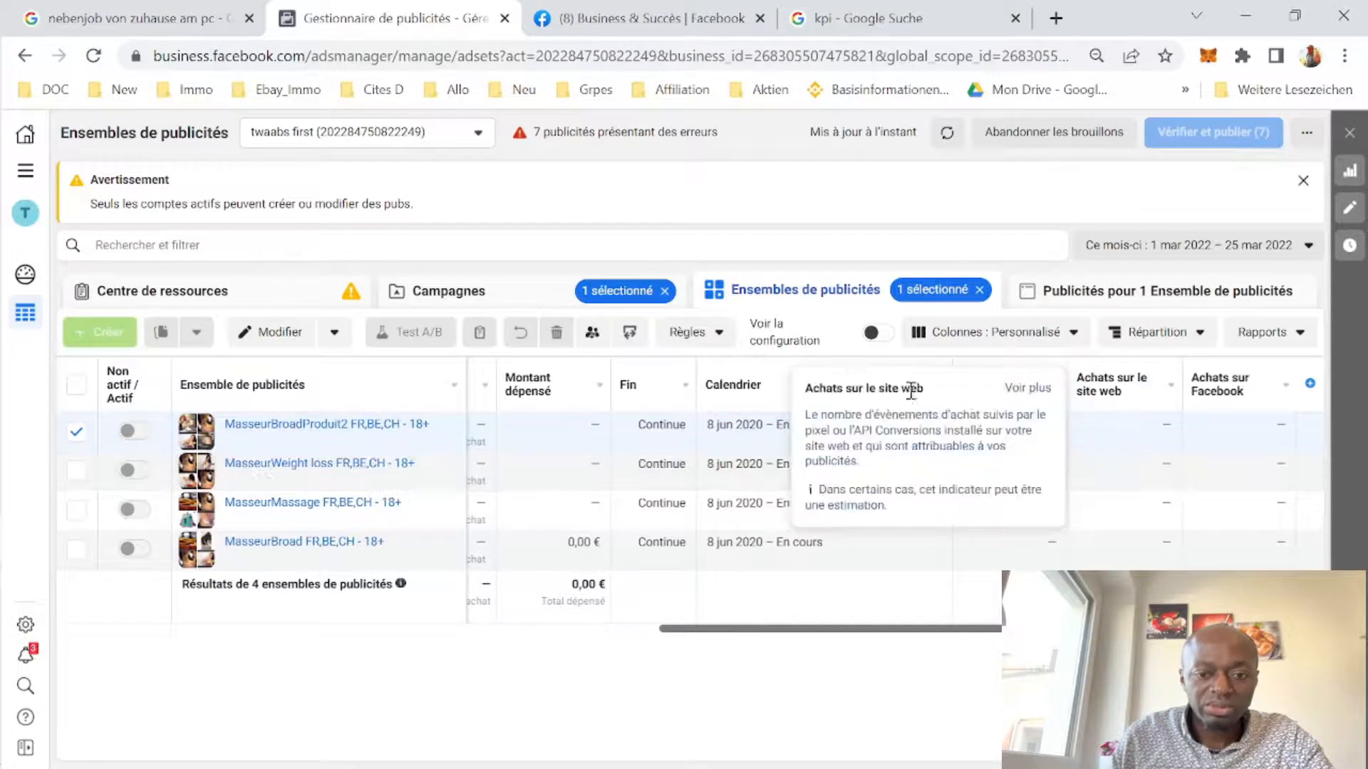
left_click(1011, 336)
scroll(947, 645, "down", 5)
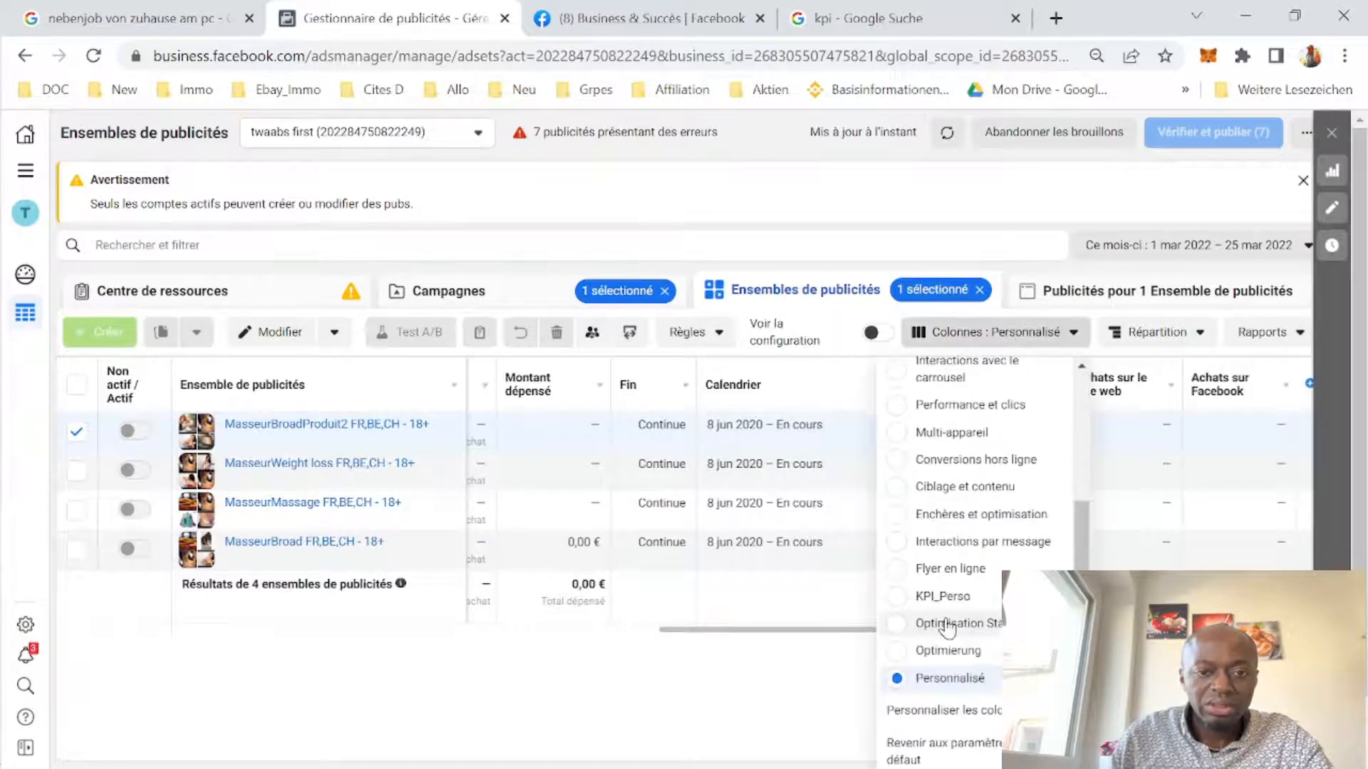
left_click(944, 597)
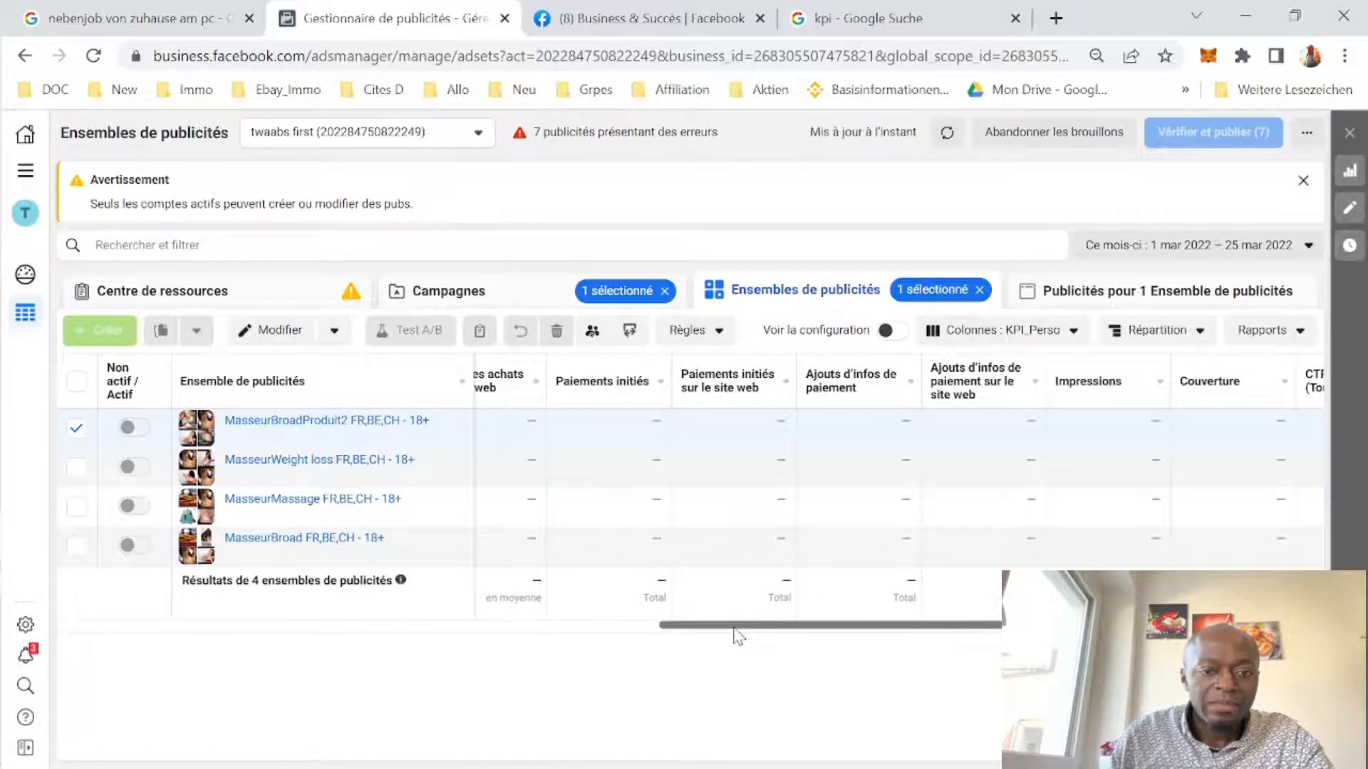
Examine the KPI columns across the whole ad sets table, from amount spent and budget to the video view metrics.
left_click_drag(738, 634, 452, 604)
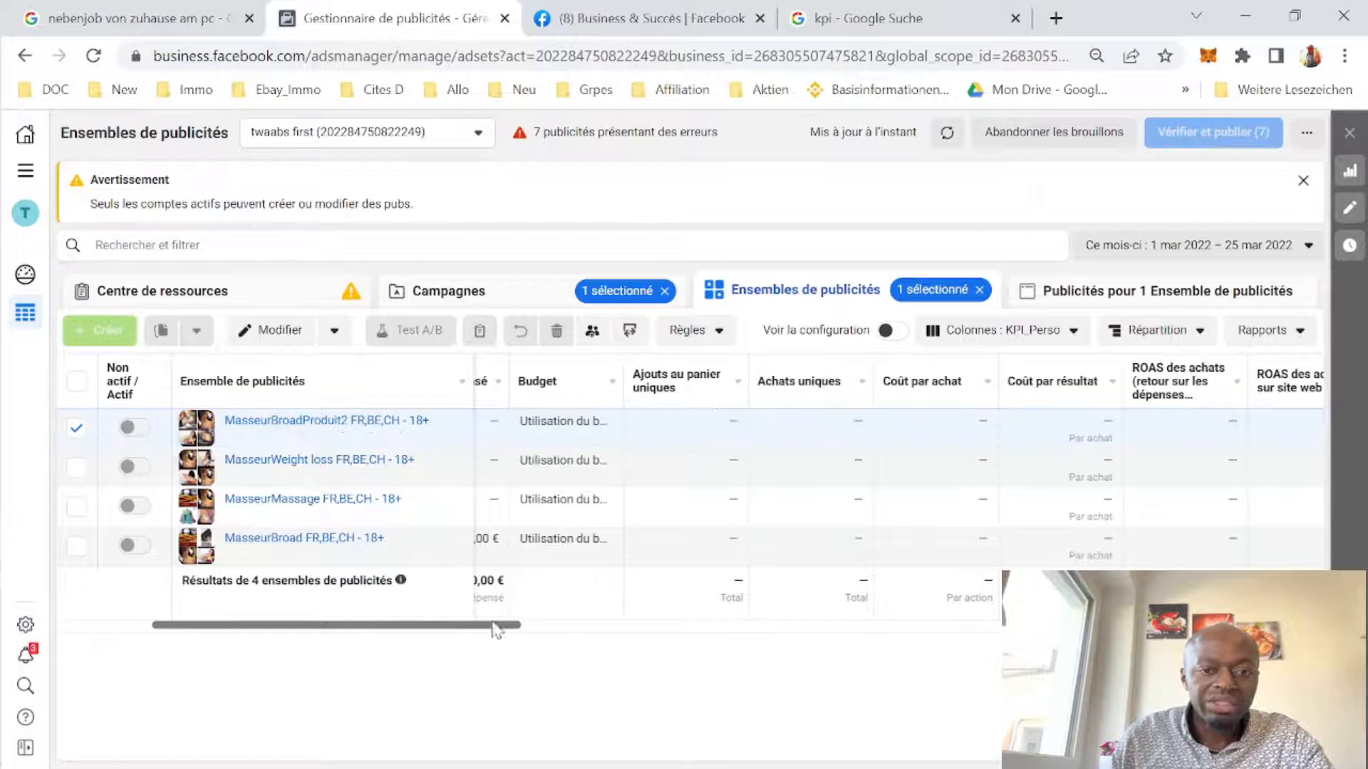
left_click_drag(537, 638, 1158, 630)
left_click(1158, 634)
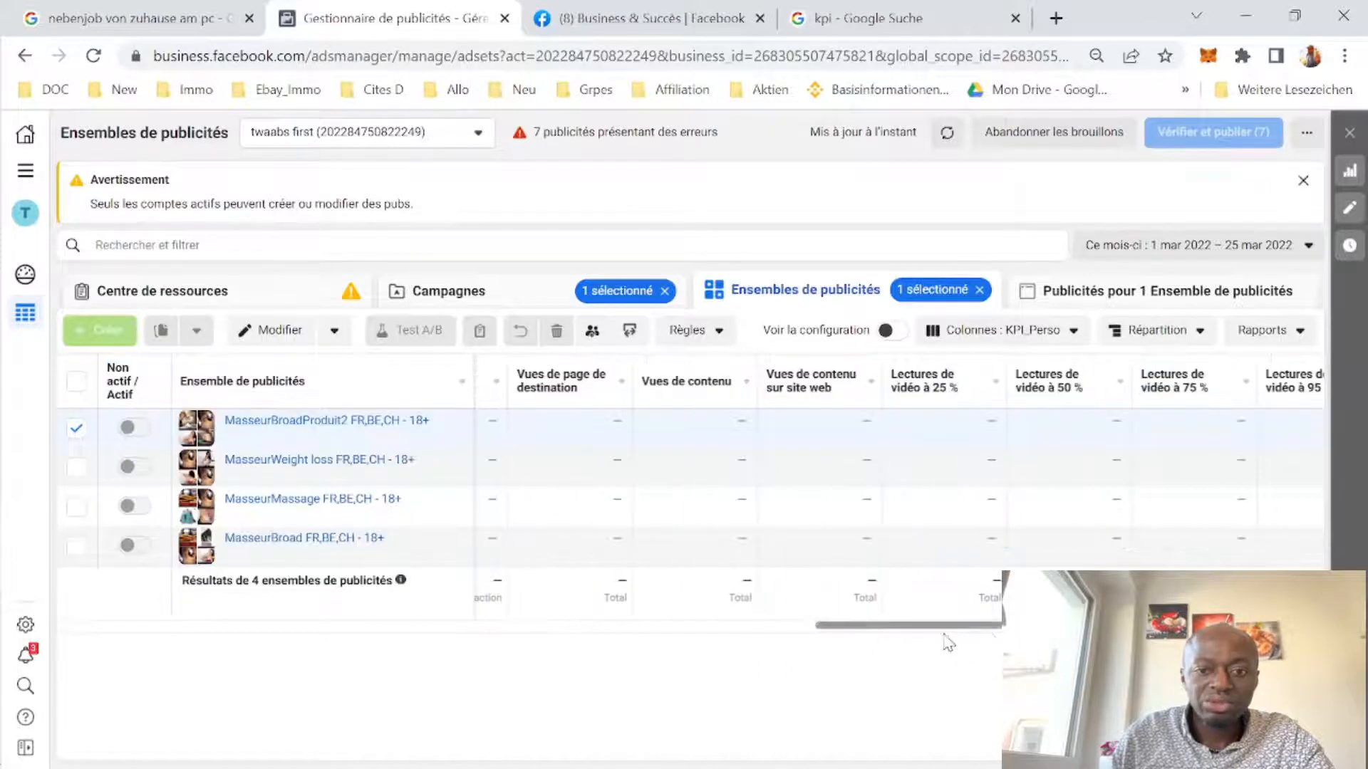
left_click_drag(932, 632, 273, 585)
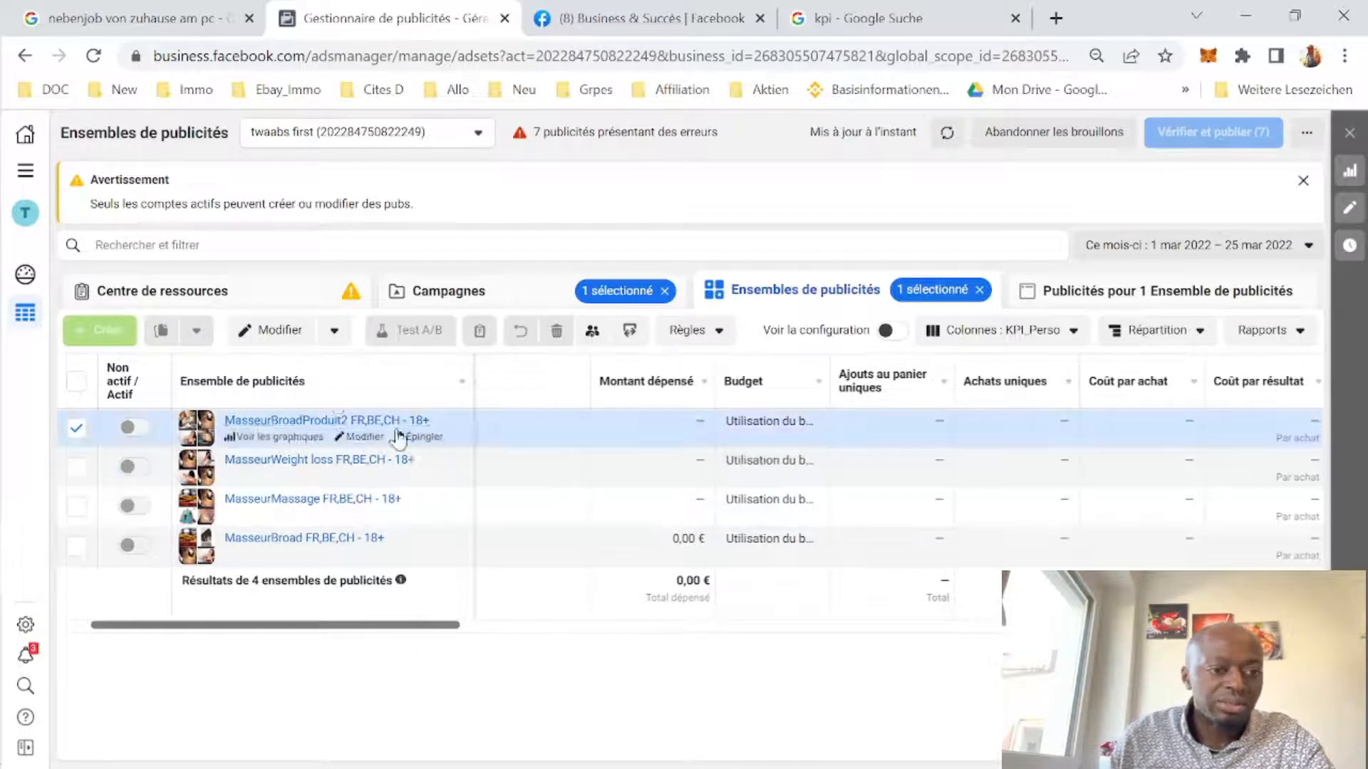
Open the PubMasseur3DV3 ad of the MasseurBroadProduit2 ad set for editing and check its Instagram account choices.
left_click(308, 420)
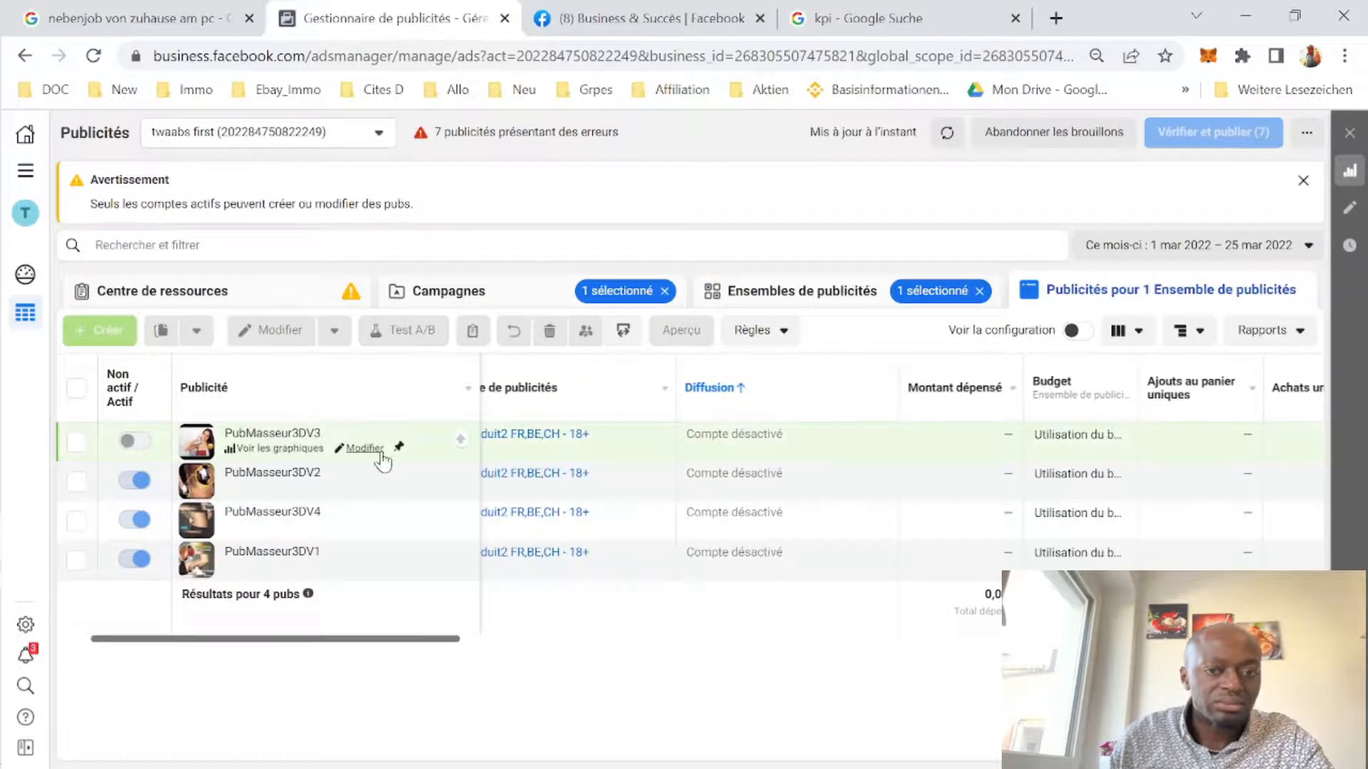
left_click(363, 449)
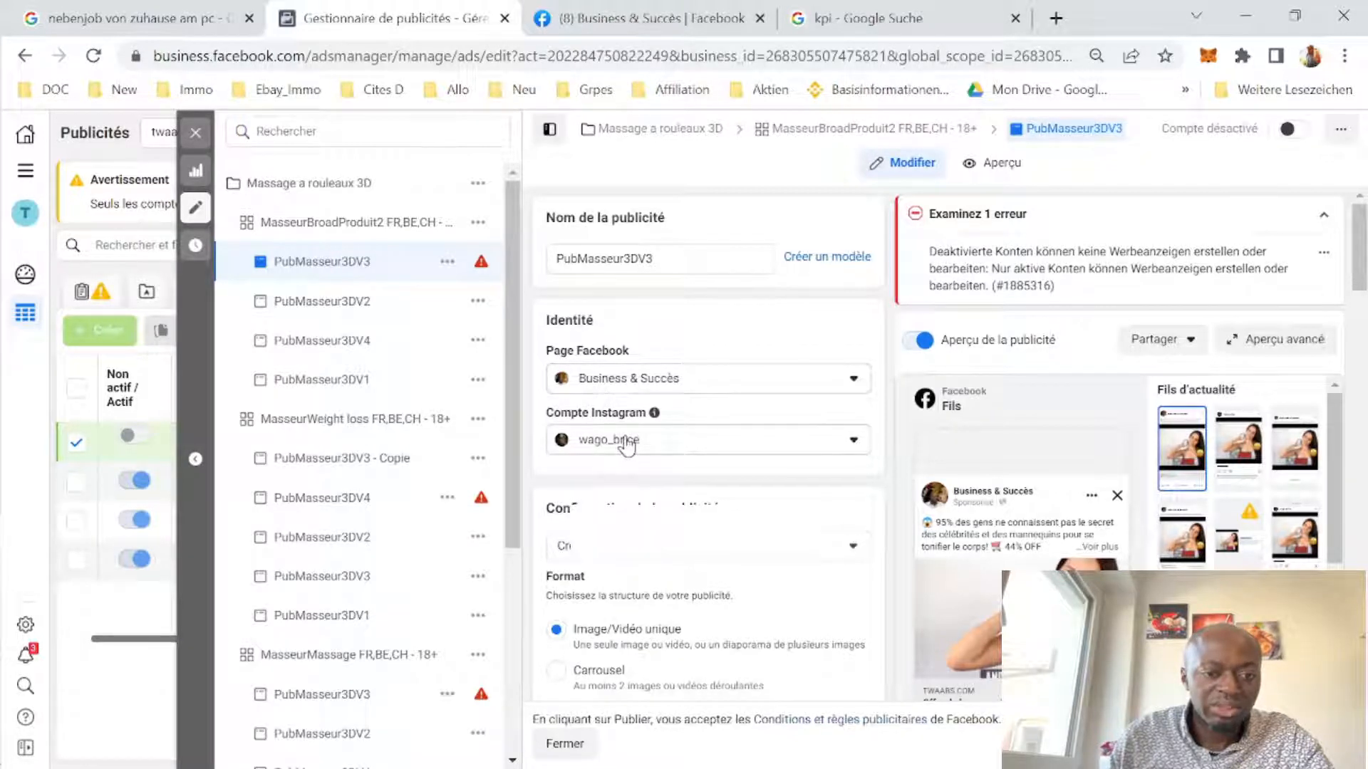
left_click(627, 441)
left_click(633, 601)
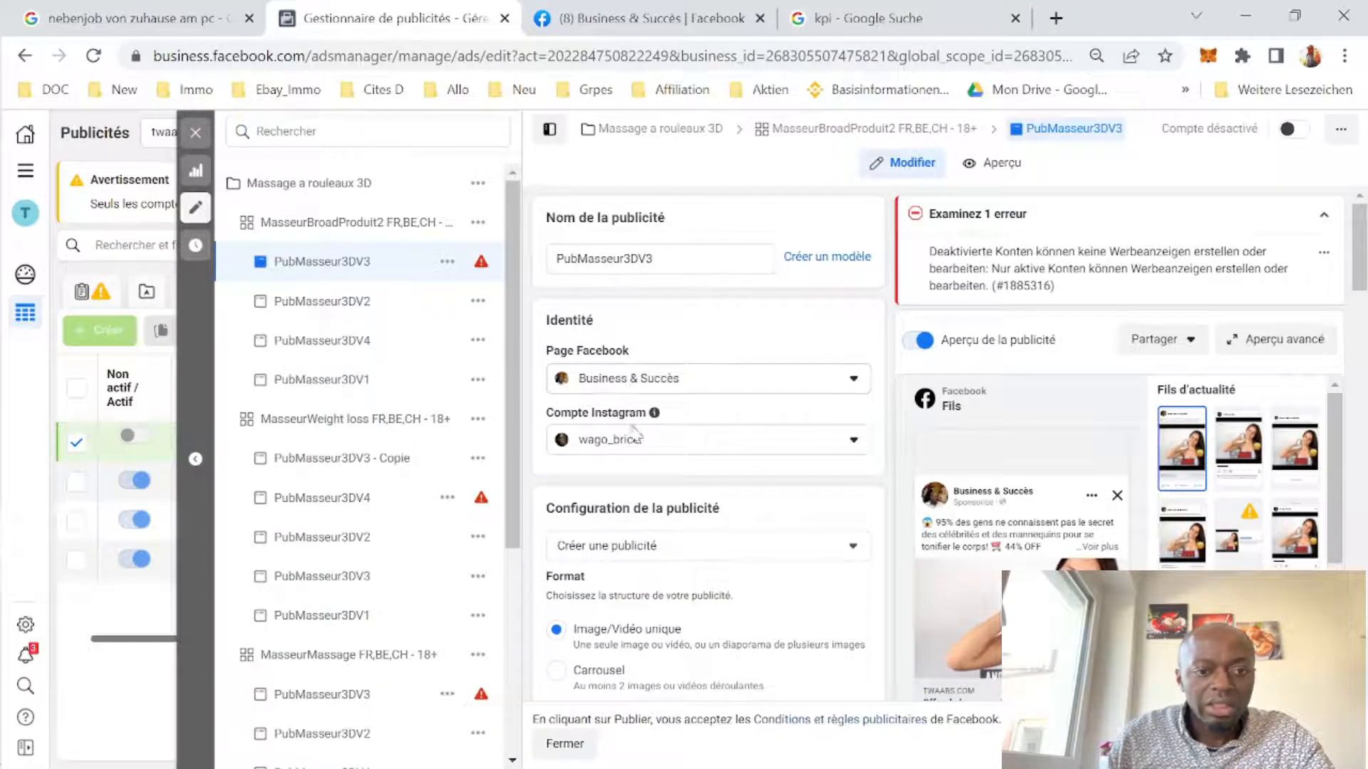
Set the configuration of the PubMasseur3DV3 ad to "Utiliser une publication existante".
scroll(825, 482, "down", 6)
scroll(794, 467, "up", 3)
left_click(760, 342)
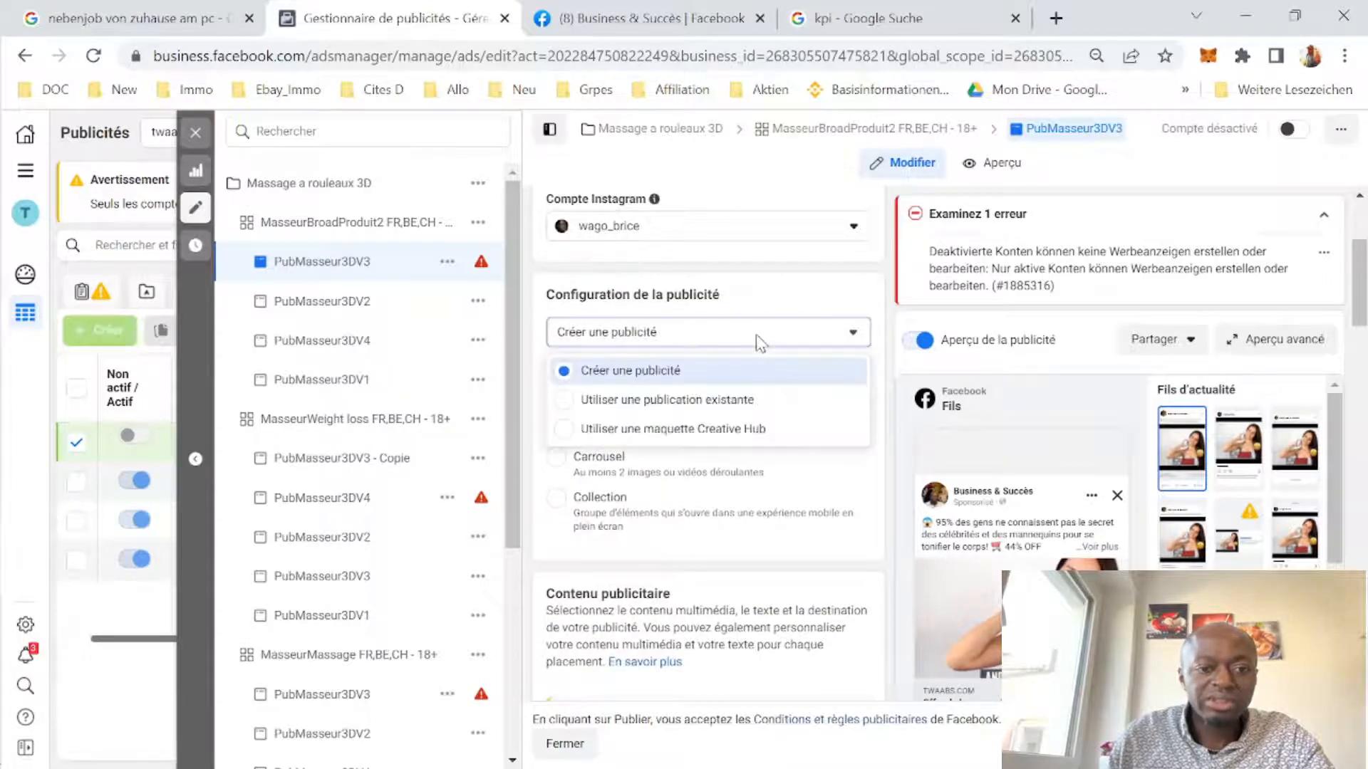
left_click(721, 412)
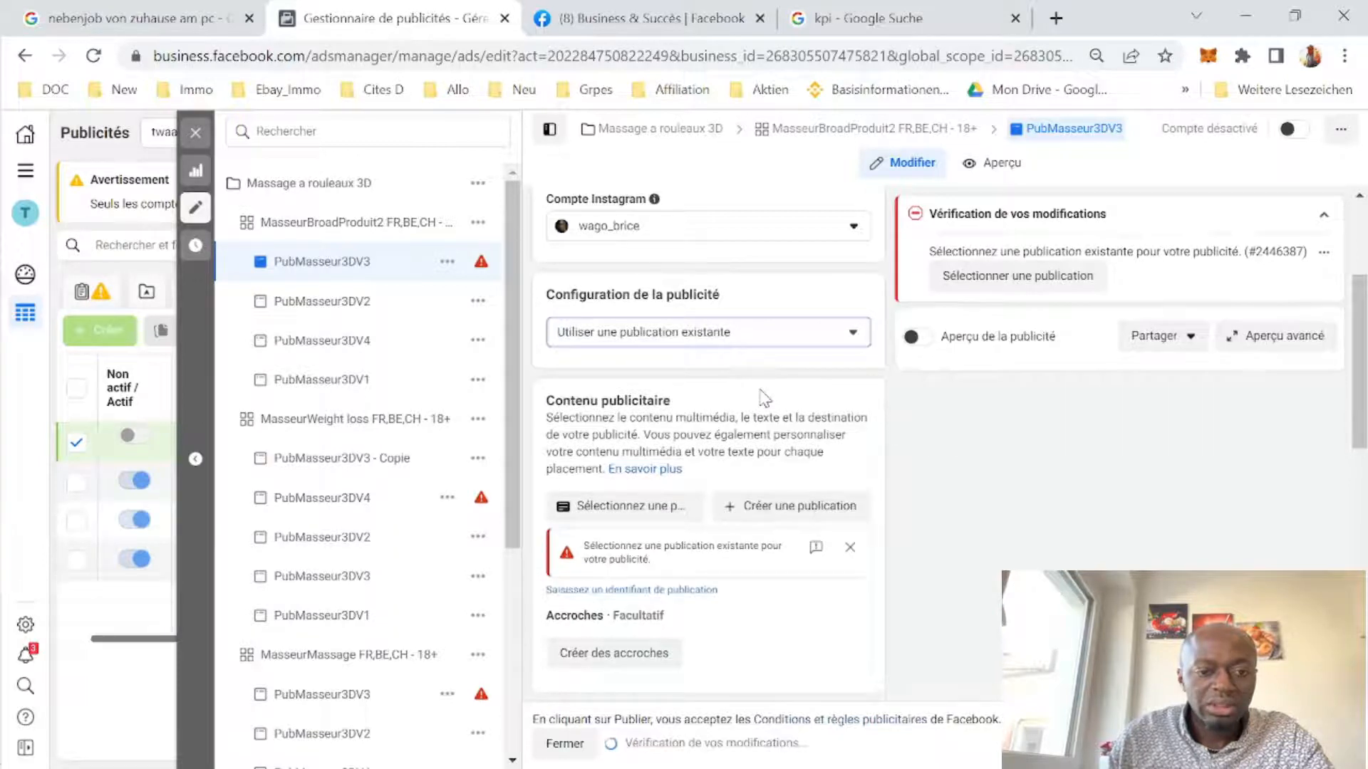
Choose the 6 March 2022 Facebook photo post "D'ÉTUDIANT à PROPRIÉTAIRE IMMOBILIER" as the ad's content.
scroll(756, 422, "down", 2)
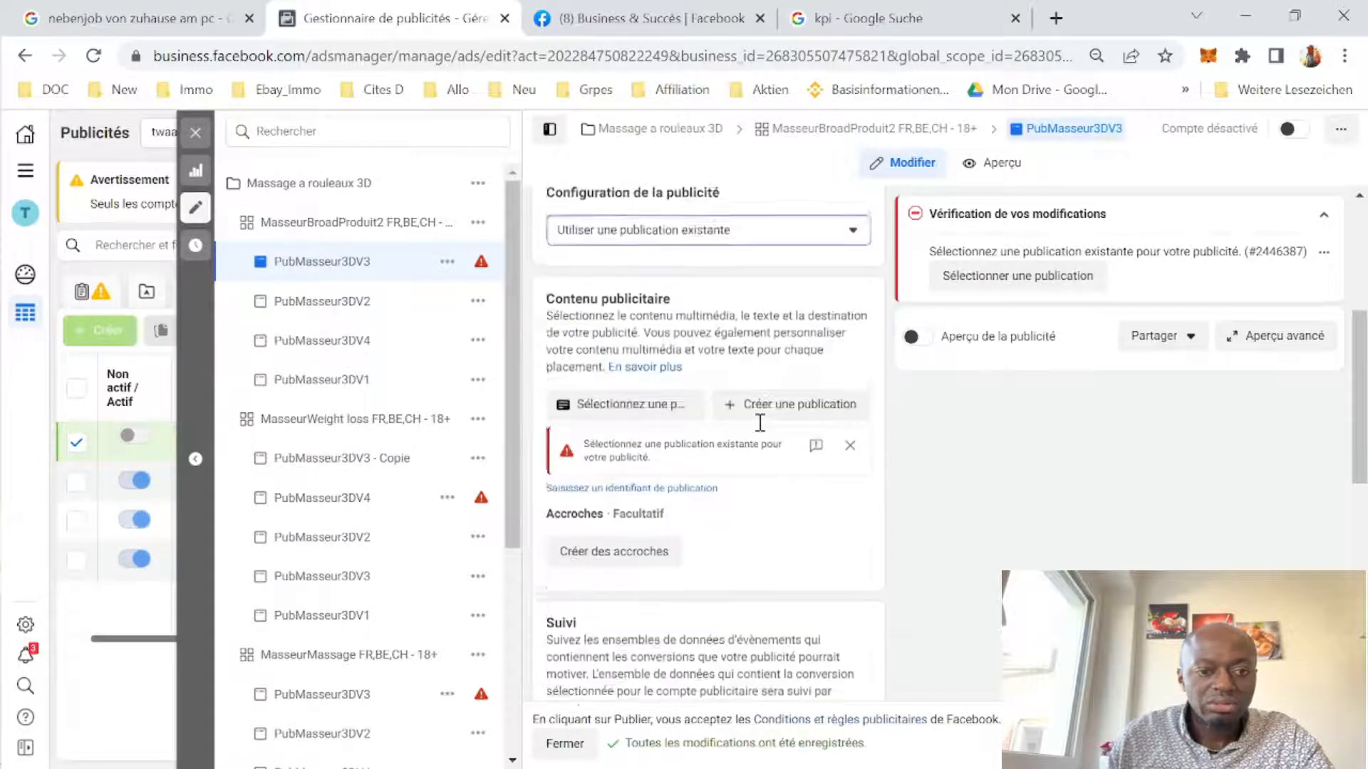
left_click(662, 408)
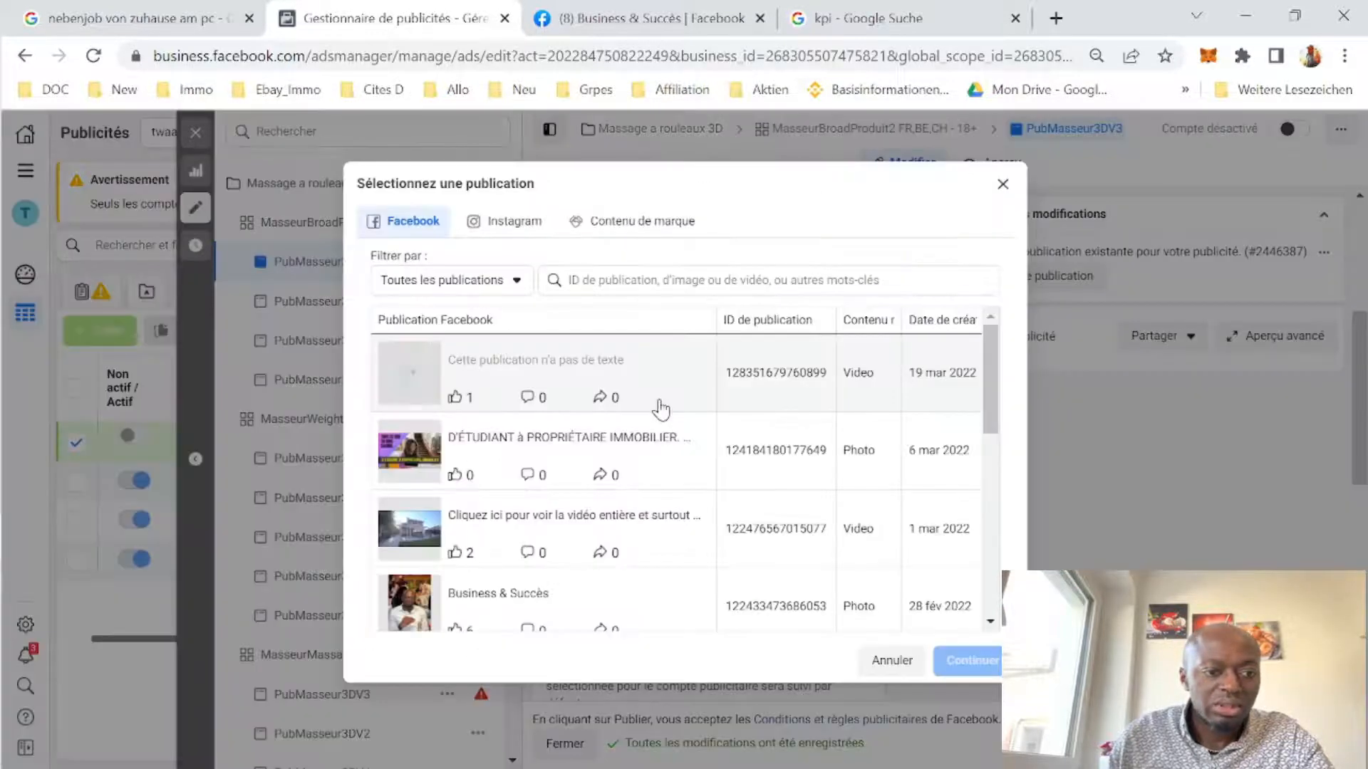
scroll(661, 399, "down", 3)
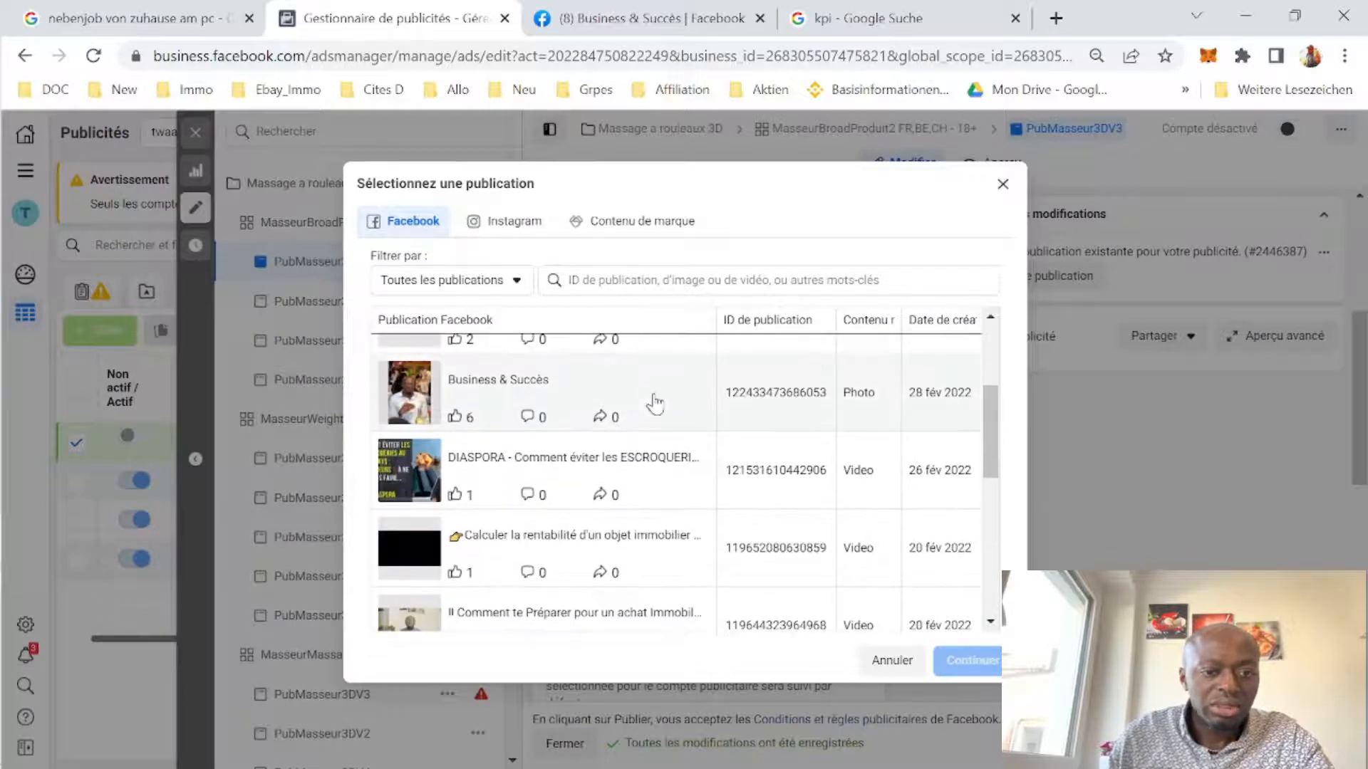
scroll(654, 403, "up", 3)
left_click(425, 462)
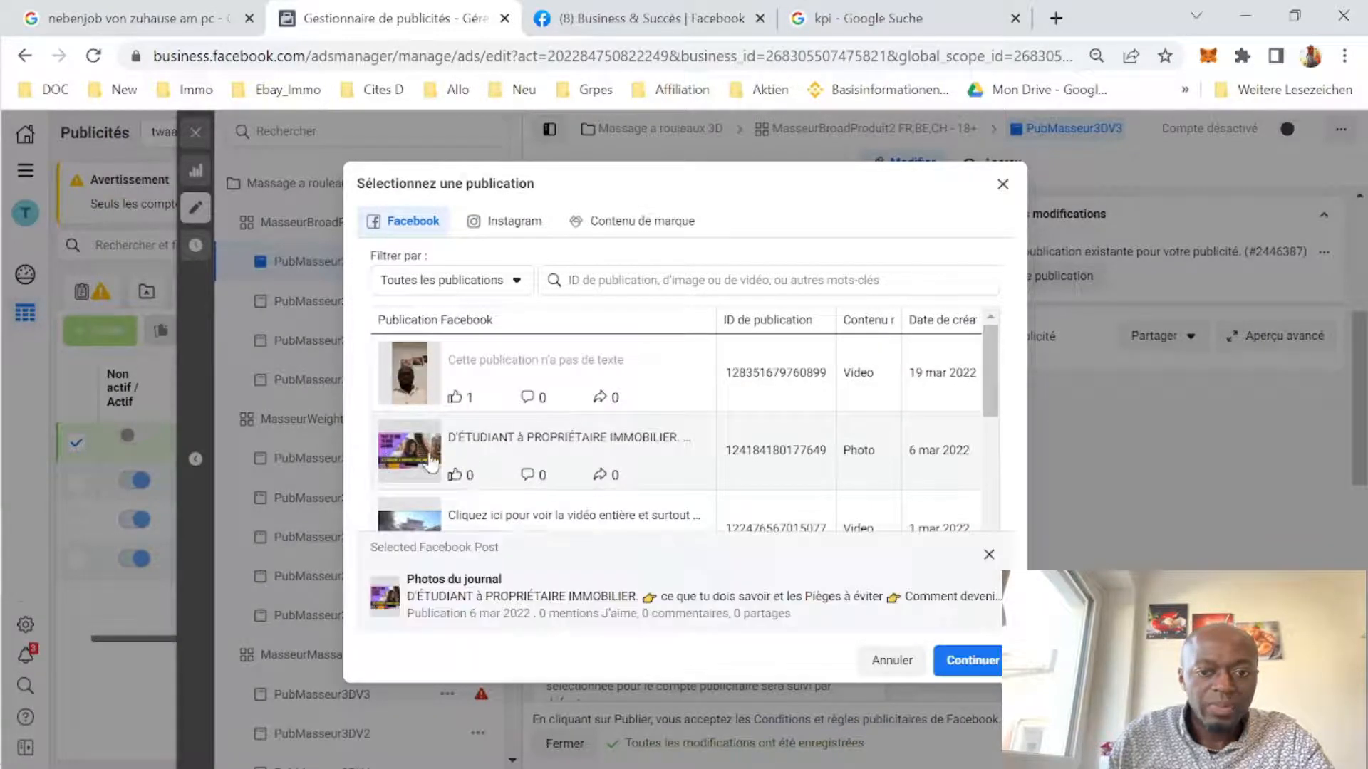
left_click(968, 659)
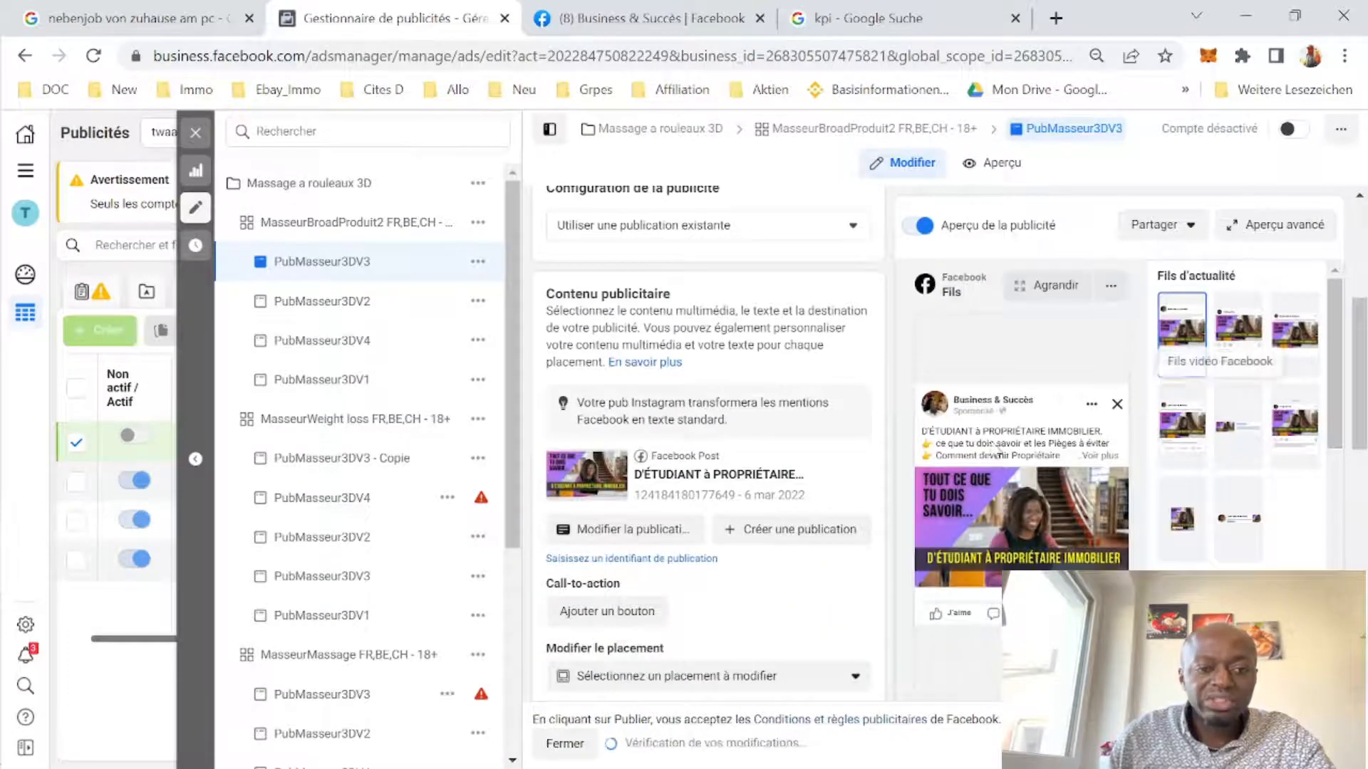
Review the ad's content, call-to-action, placement and tracking settings along with the post preview.
scroll(710, 496, "down", 3)
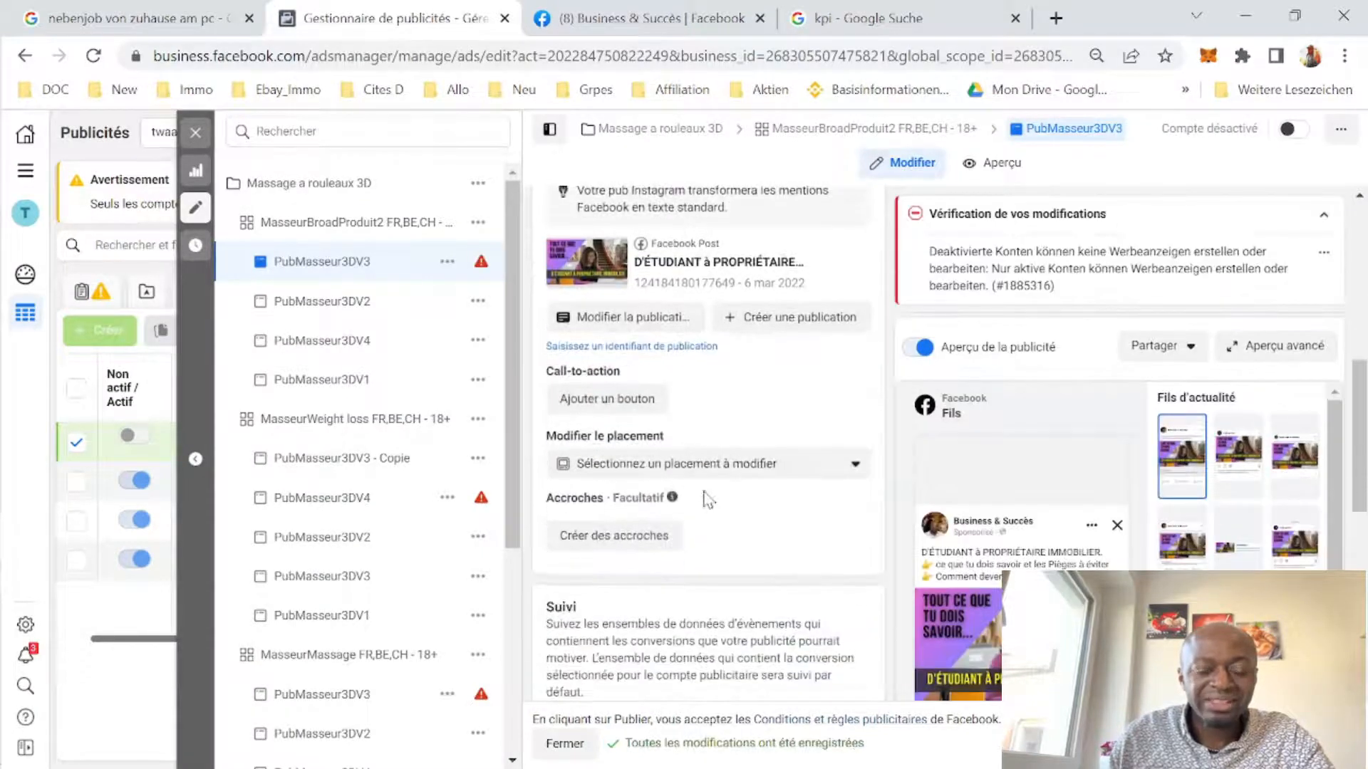
scroll(710, 495, "up", 3)
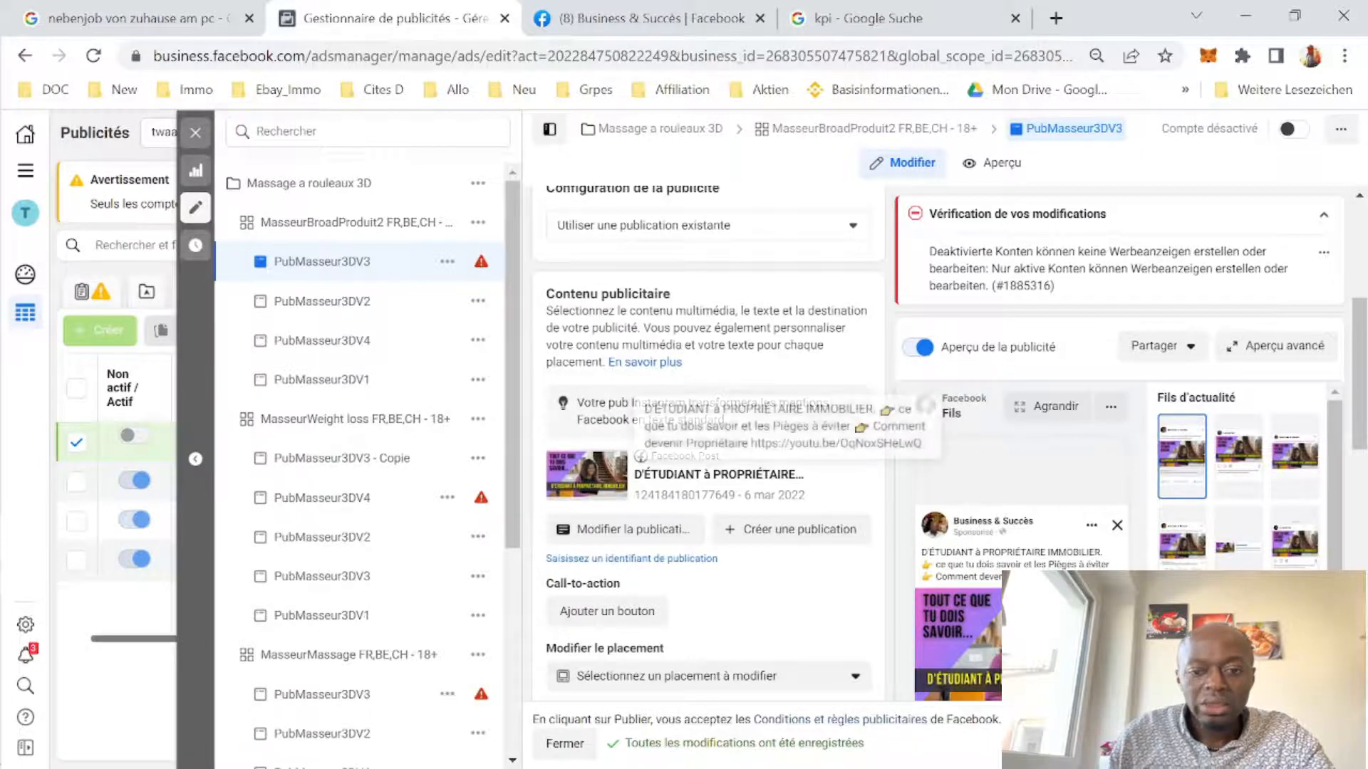
scroll(711, 477, "down", 5)
scroll(1140, 543, "down", 5)
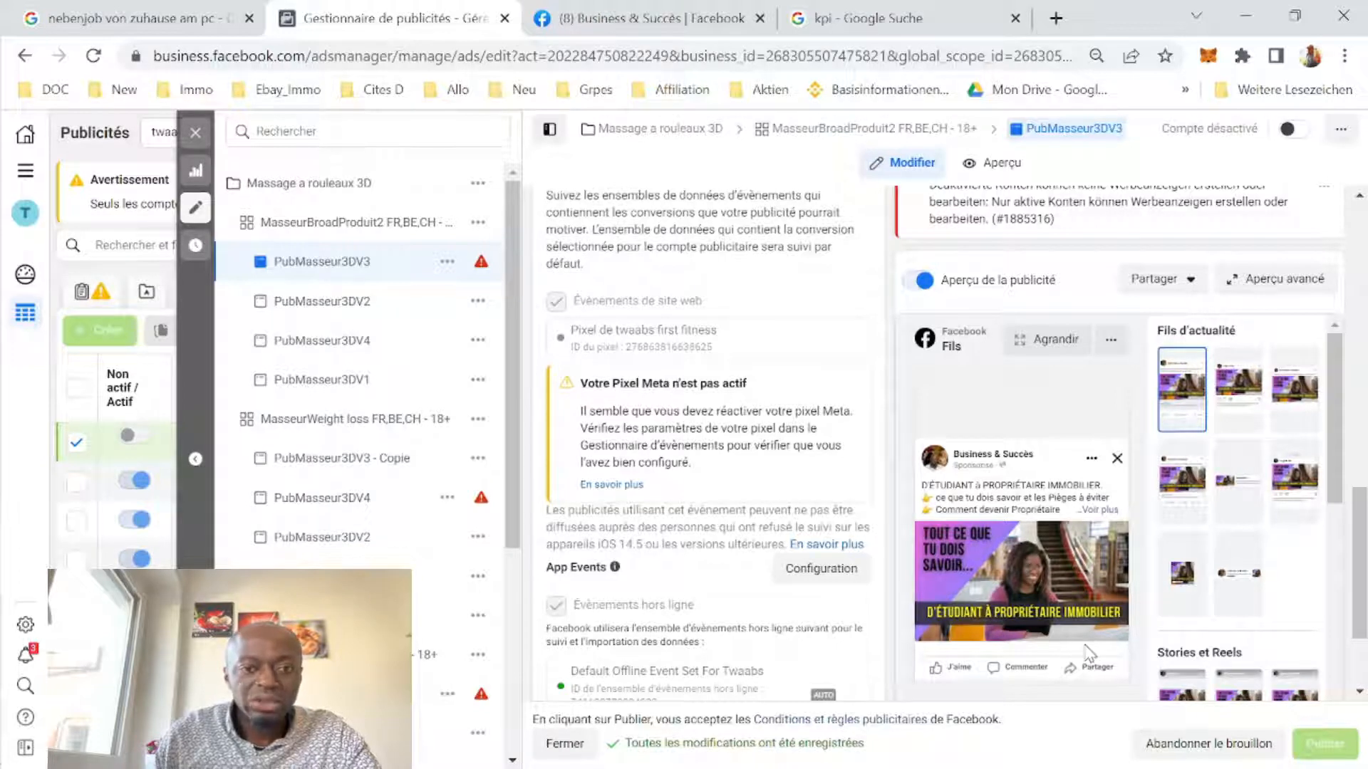
scroll(883, 464, "up", 8)
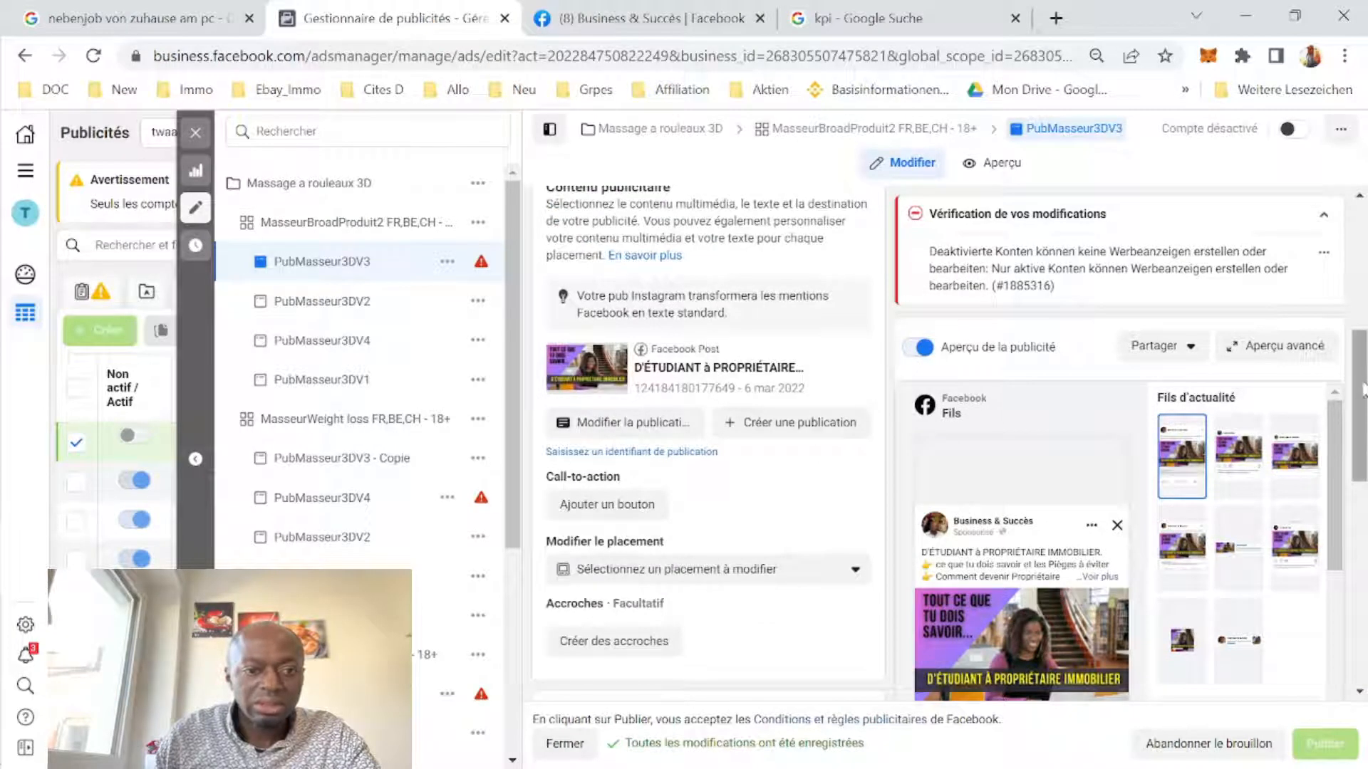
scroll(1359, 389, "up", 4)
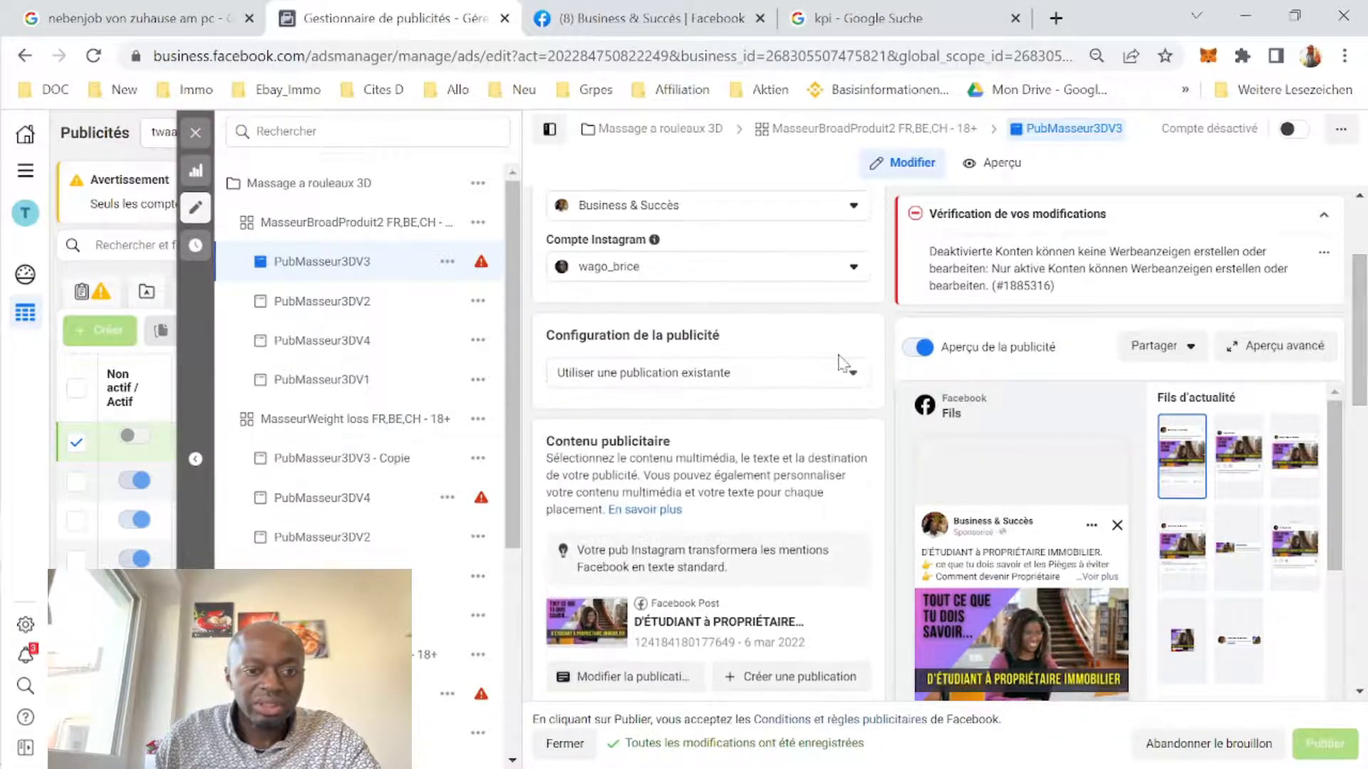
Switch the ad configuration to "Créer une publicité" and review its format, media, primary text, title, description and call-to-action fields.
left_click(835, 376)
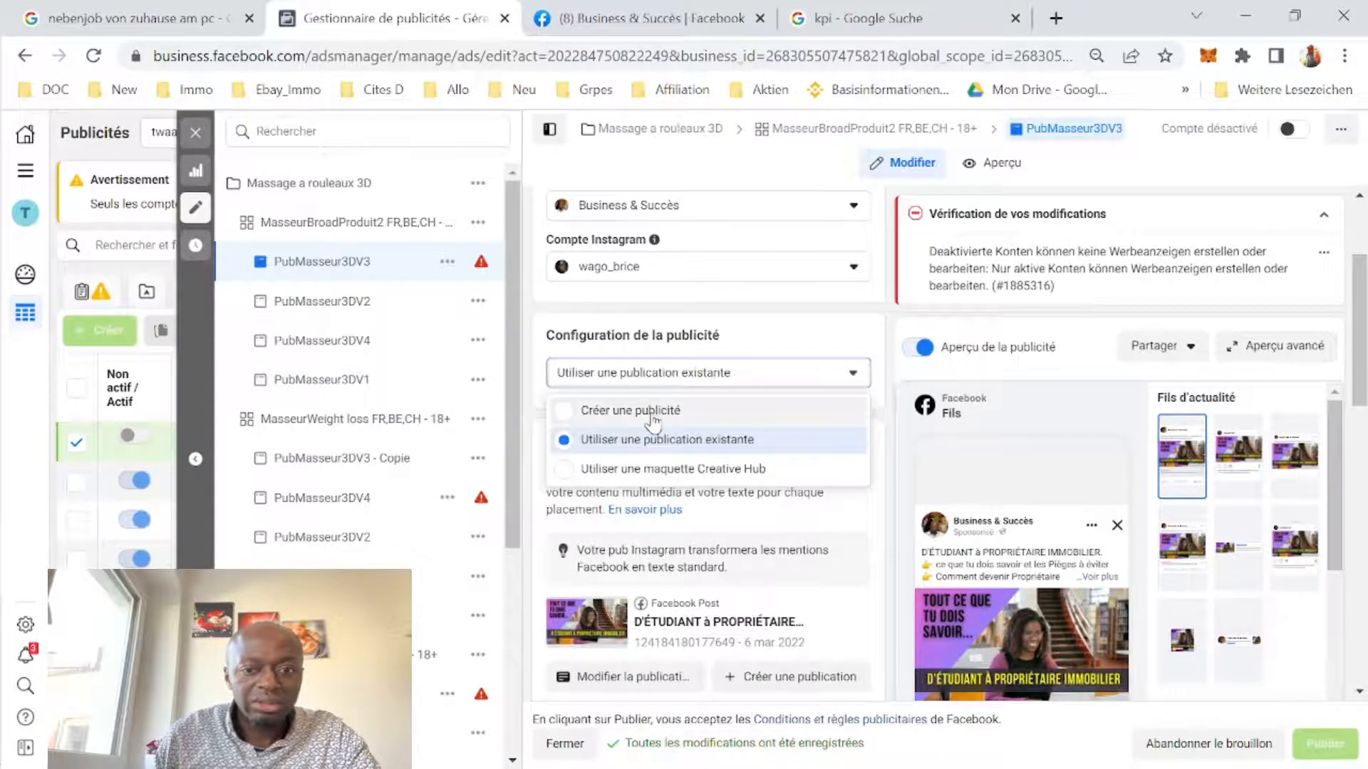
left_click(739, 418)
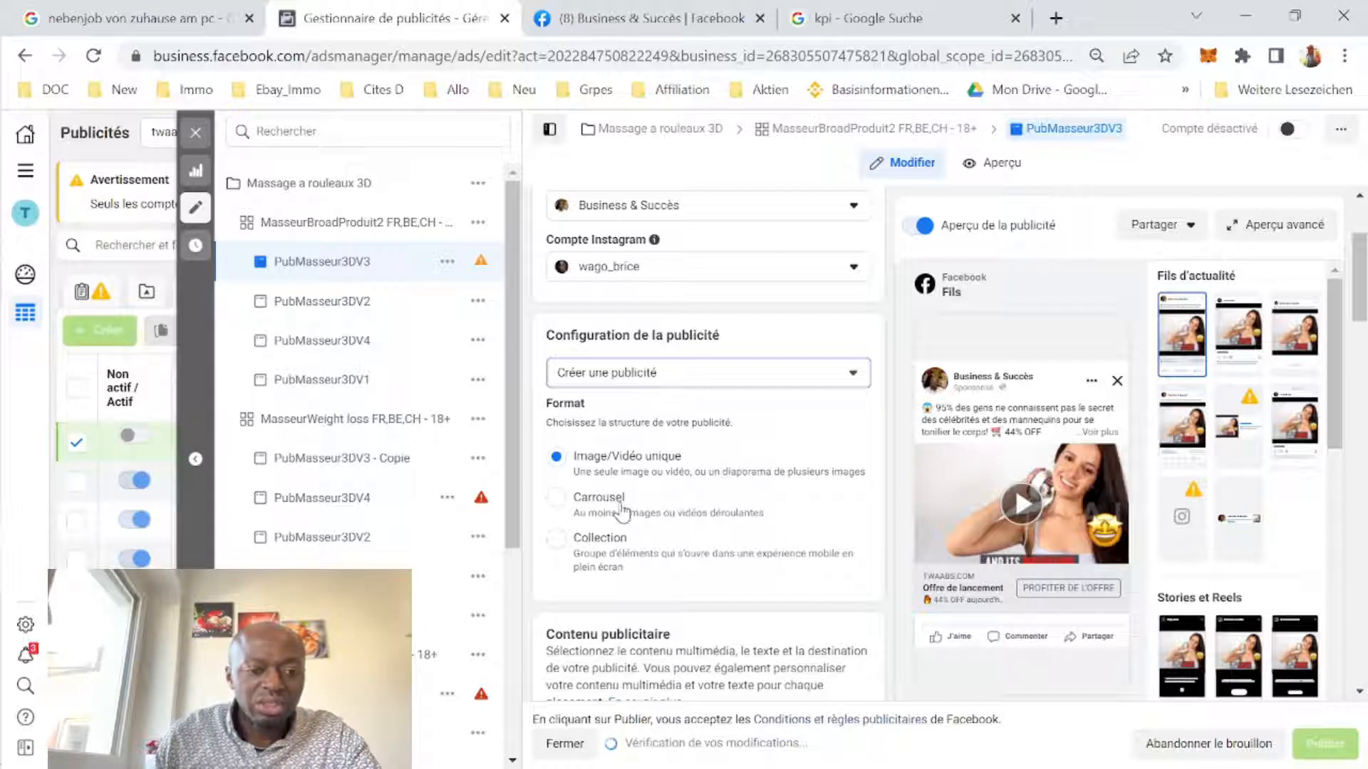
scroll(620, 511, "down", 1)
scroll(705, 536, "down", 3)
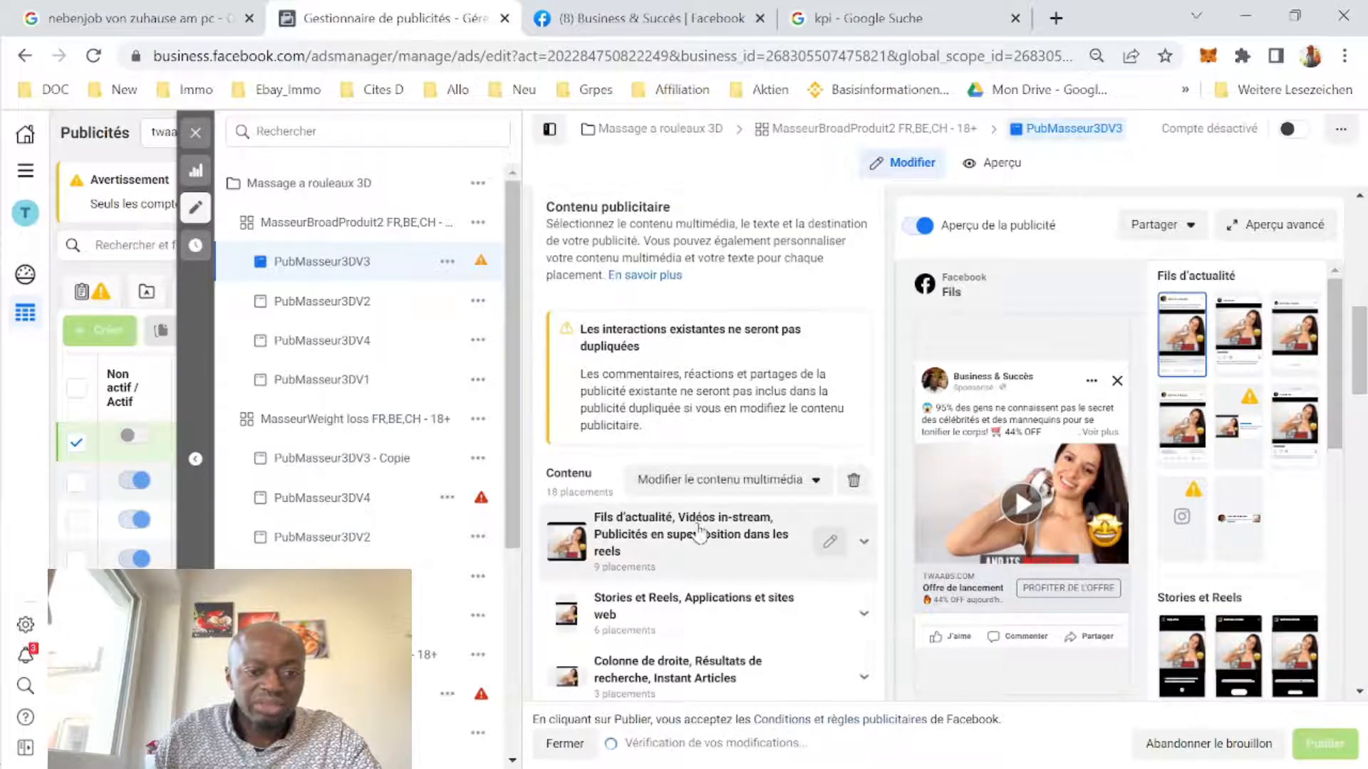
scroll(716, 470, "down", 4)
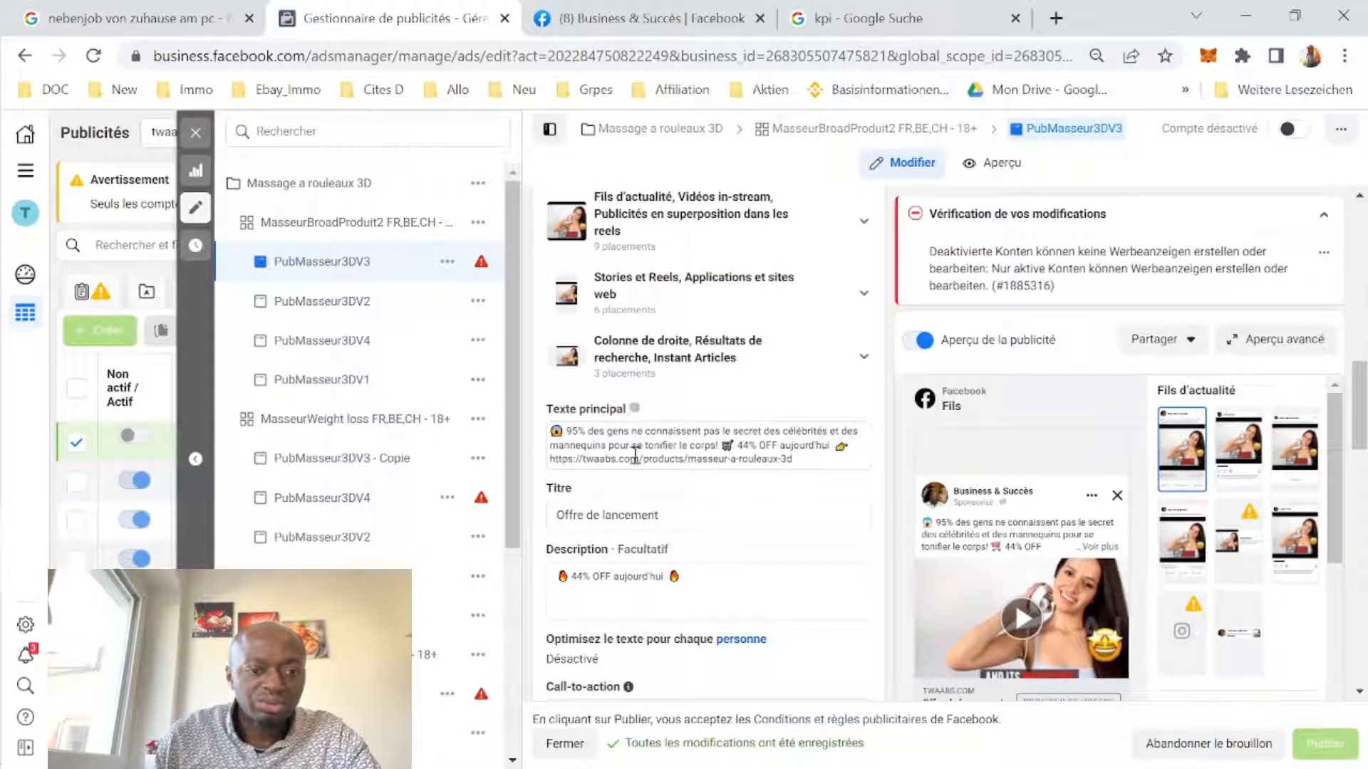
scroll(649, 509, "down", 1)
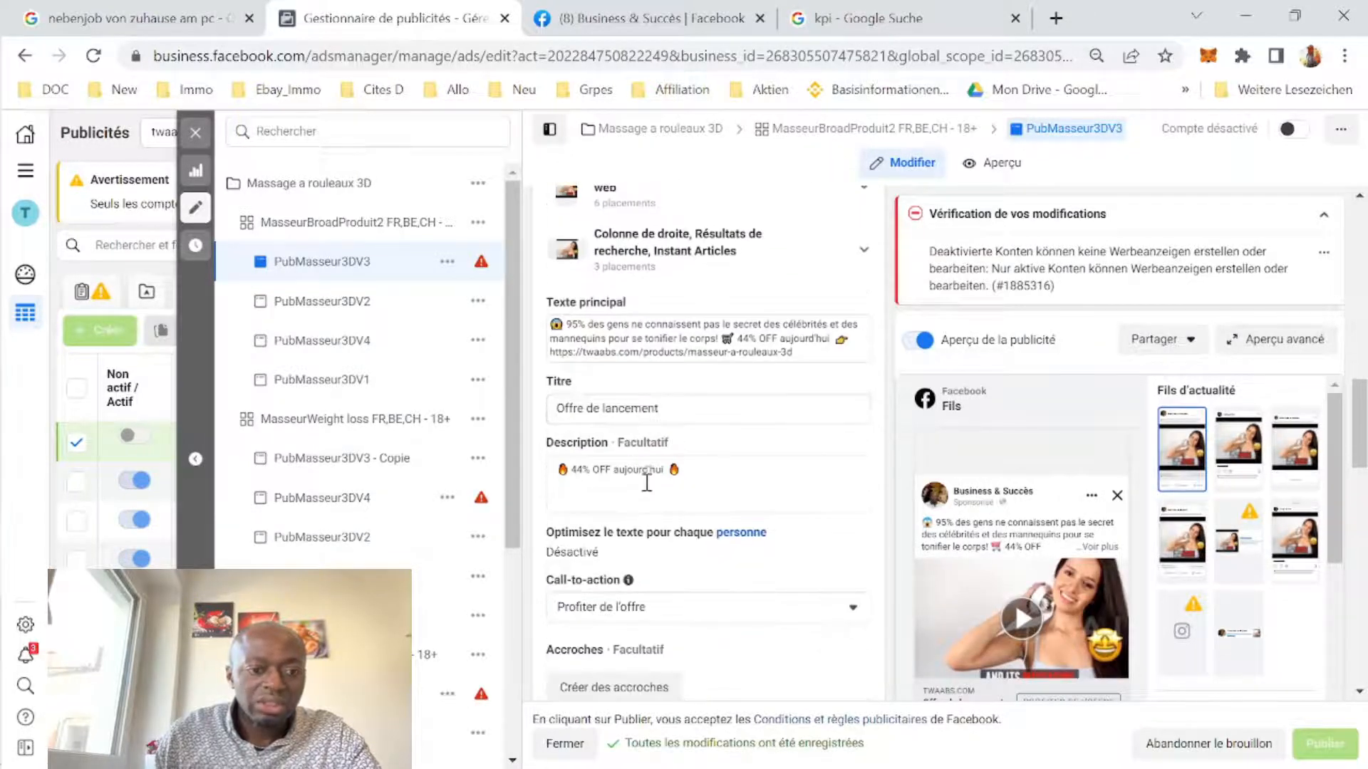
scroll(619, 496, "down", 1)
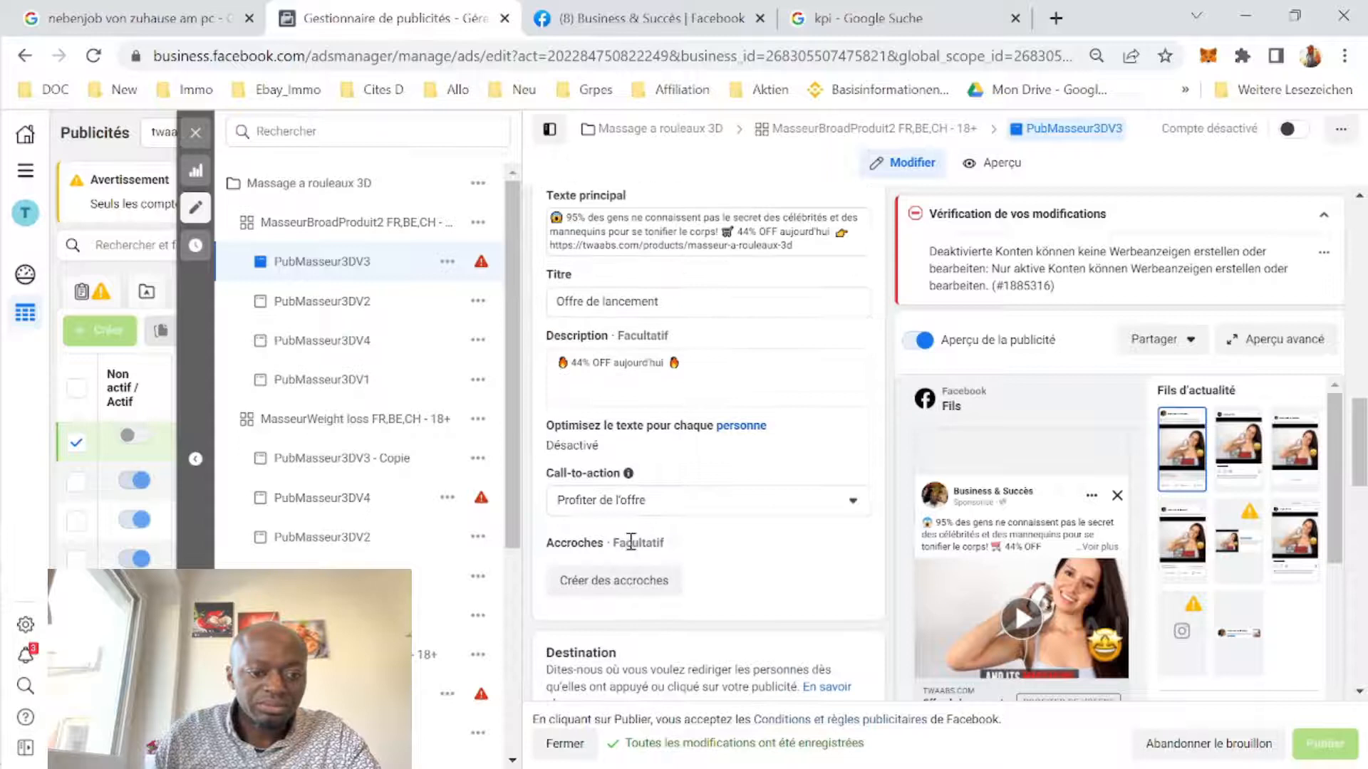
left_click(654, 504)
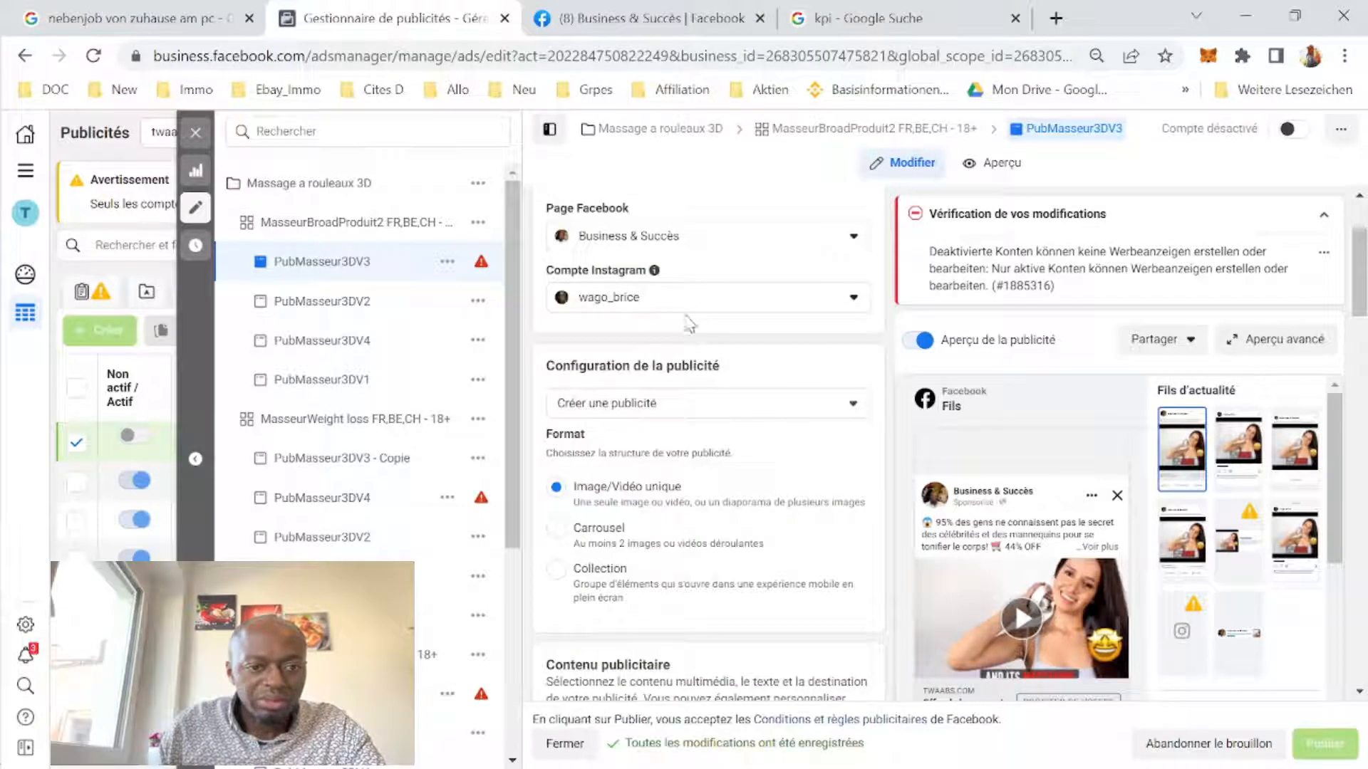
Set the ad configuration back to "Utiliser une publication existante".
left_click(684, 411)
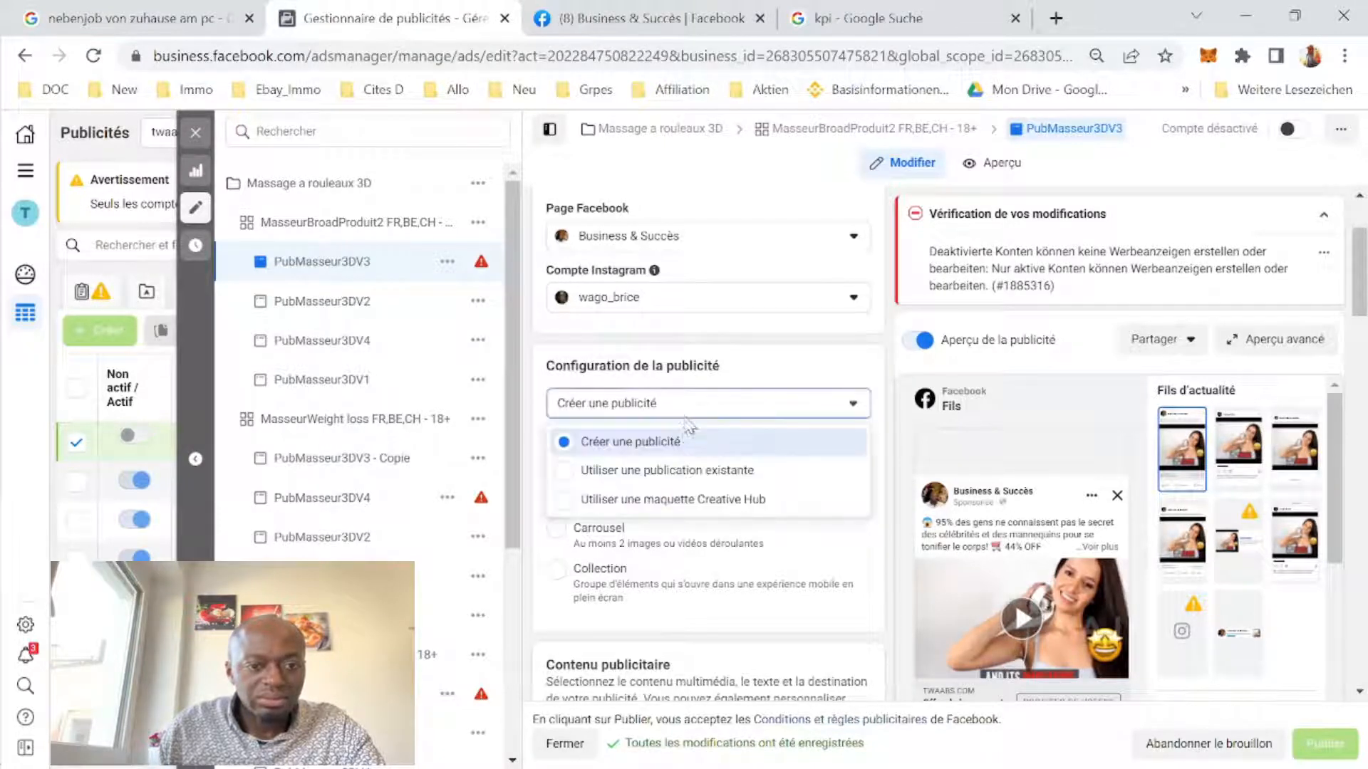
left_click(671, 471)
Open the call-to-action setup for the selected Facebook post, look through the available button types and close it without saving.
scroll(708, 358, "down", 5)
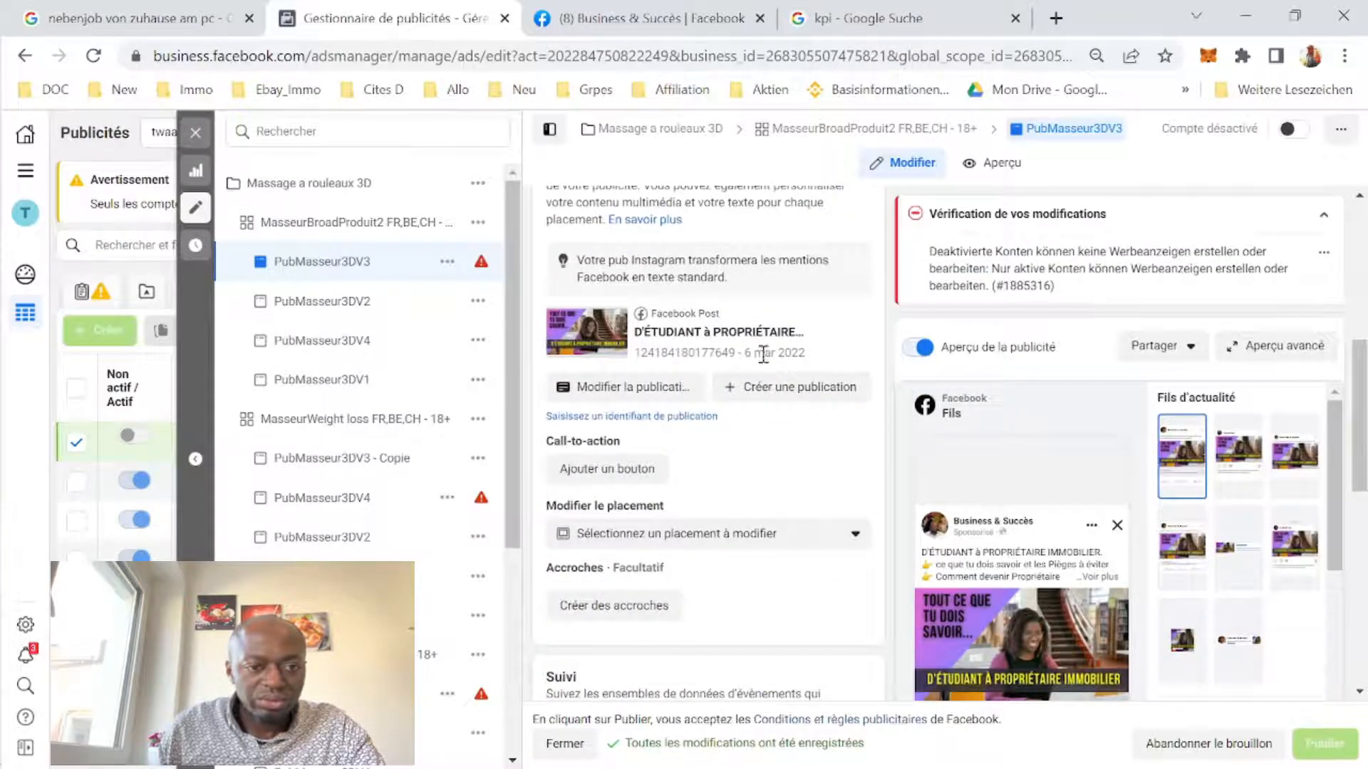
left_click(600, 473)
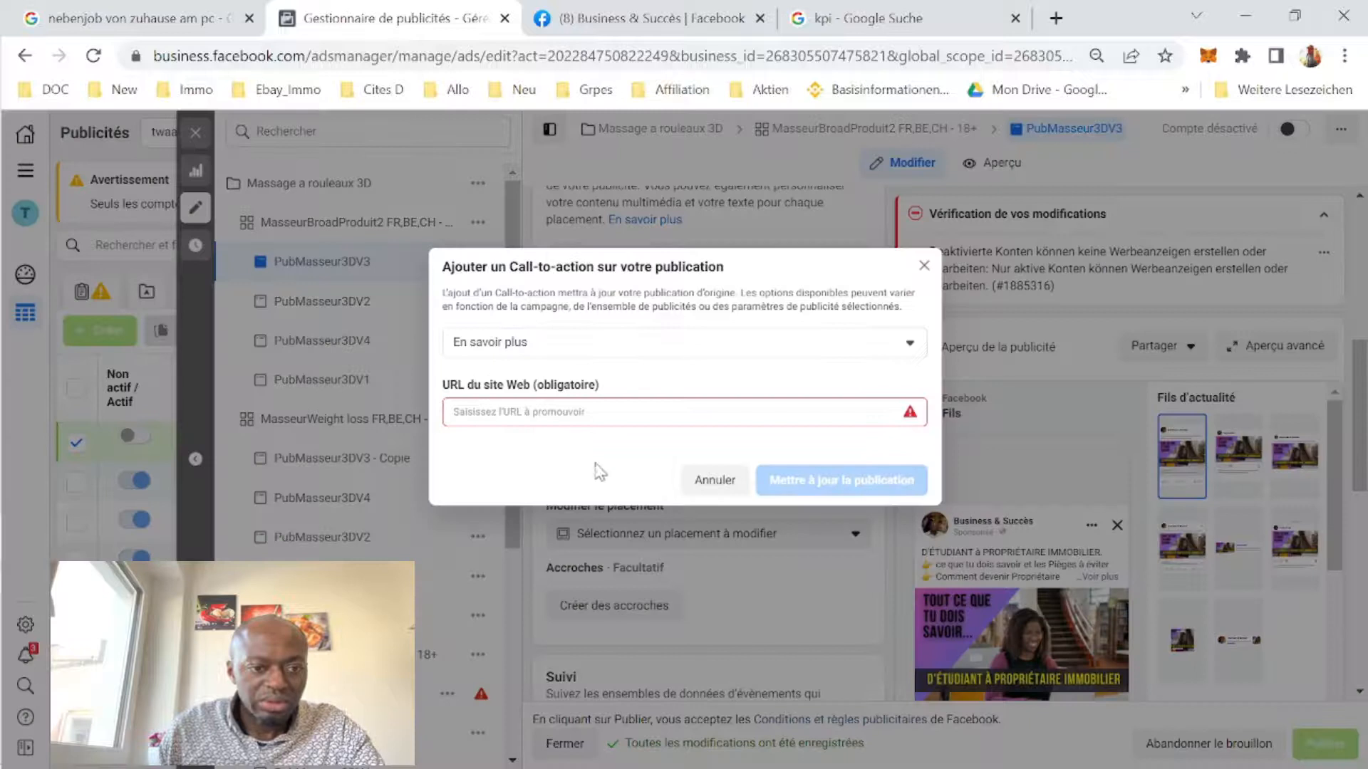
left_click(665, 347)
scroll(648, 423, "up", 2)
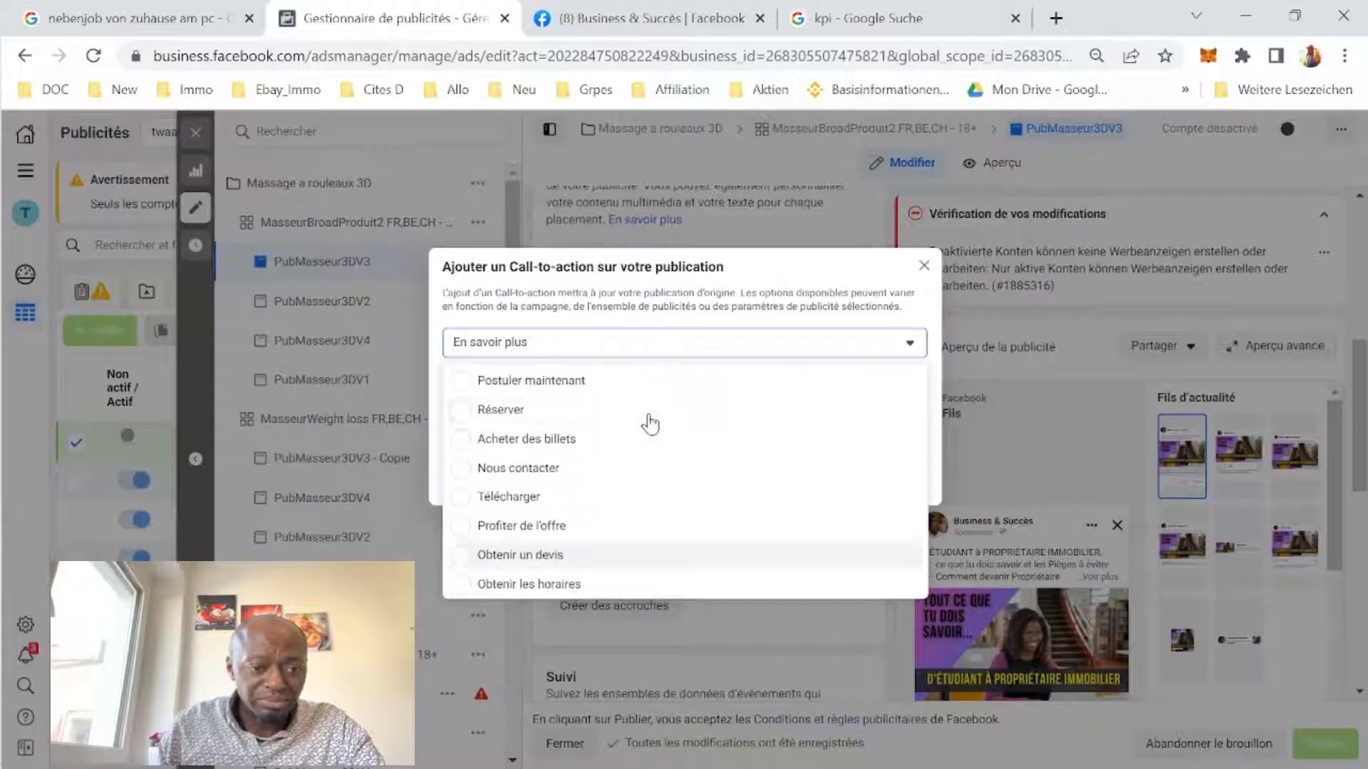
scroll(649, 424, "down", 3)
scroll(650, 424, "up", 3)
scroll(649, 424, "down", 3)
scroll(536, 525, "up", 3)
left_click(922, 266)
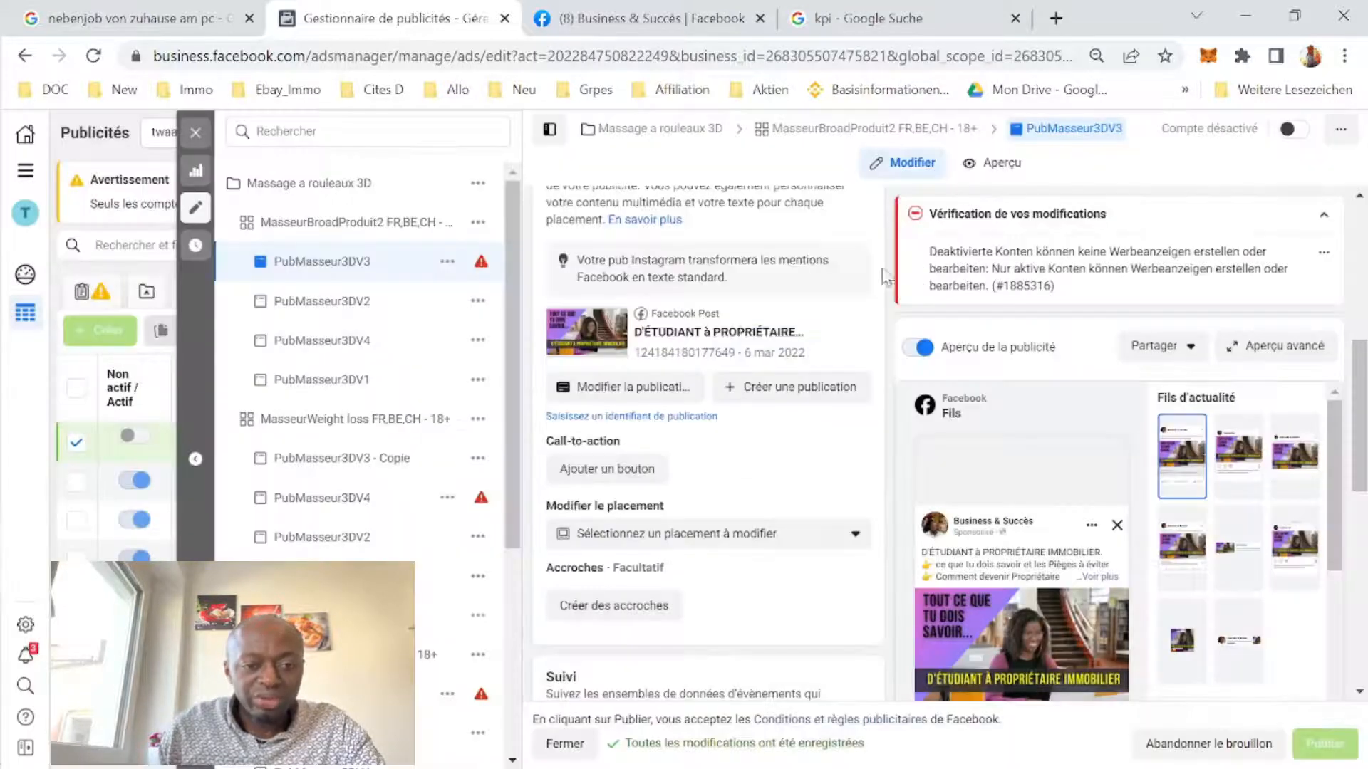
Look over the post's settings and placement previews, and recheck the call-to-action types and website URL field without adding a button.
scroll(727, 349, "down", 1)
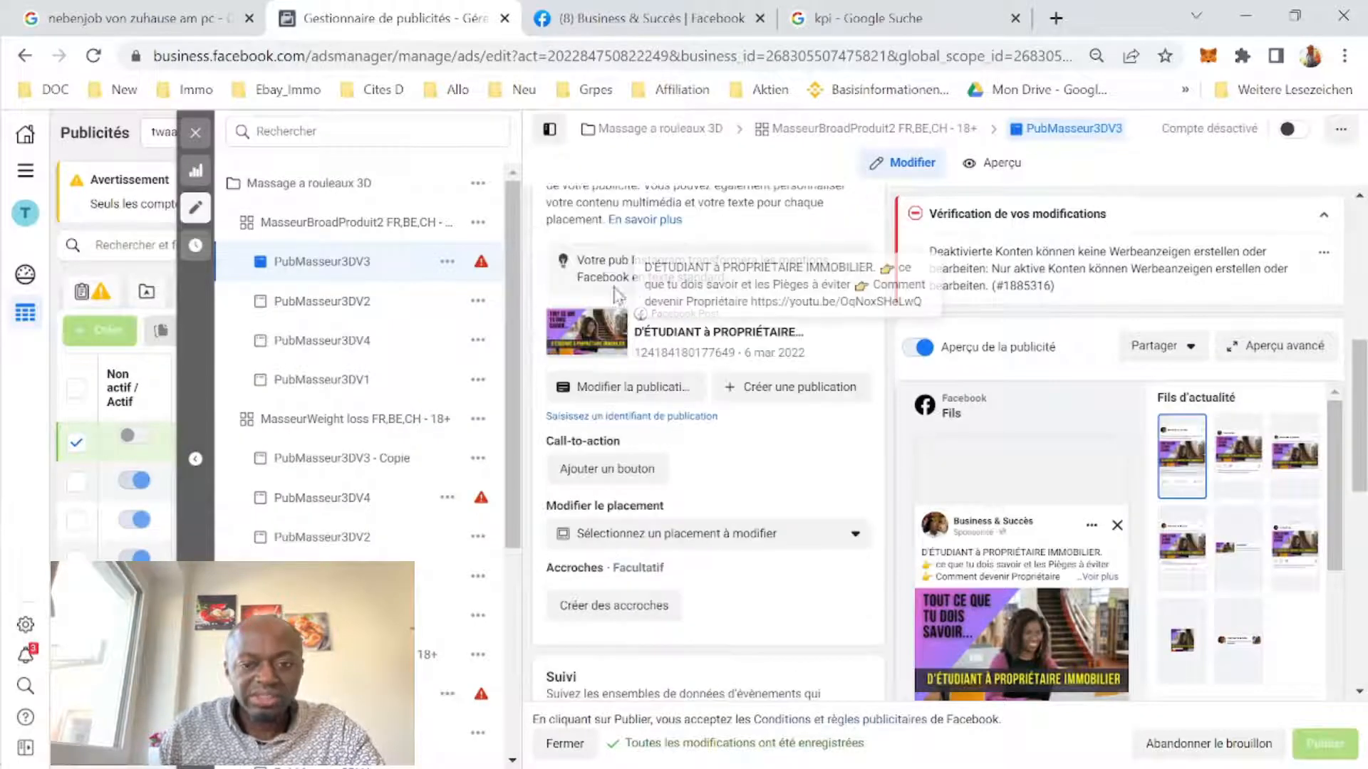
scroll(819, 388, "down", 3)
scroll(1017, 498, "up", 3)
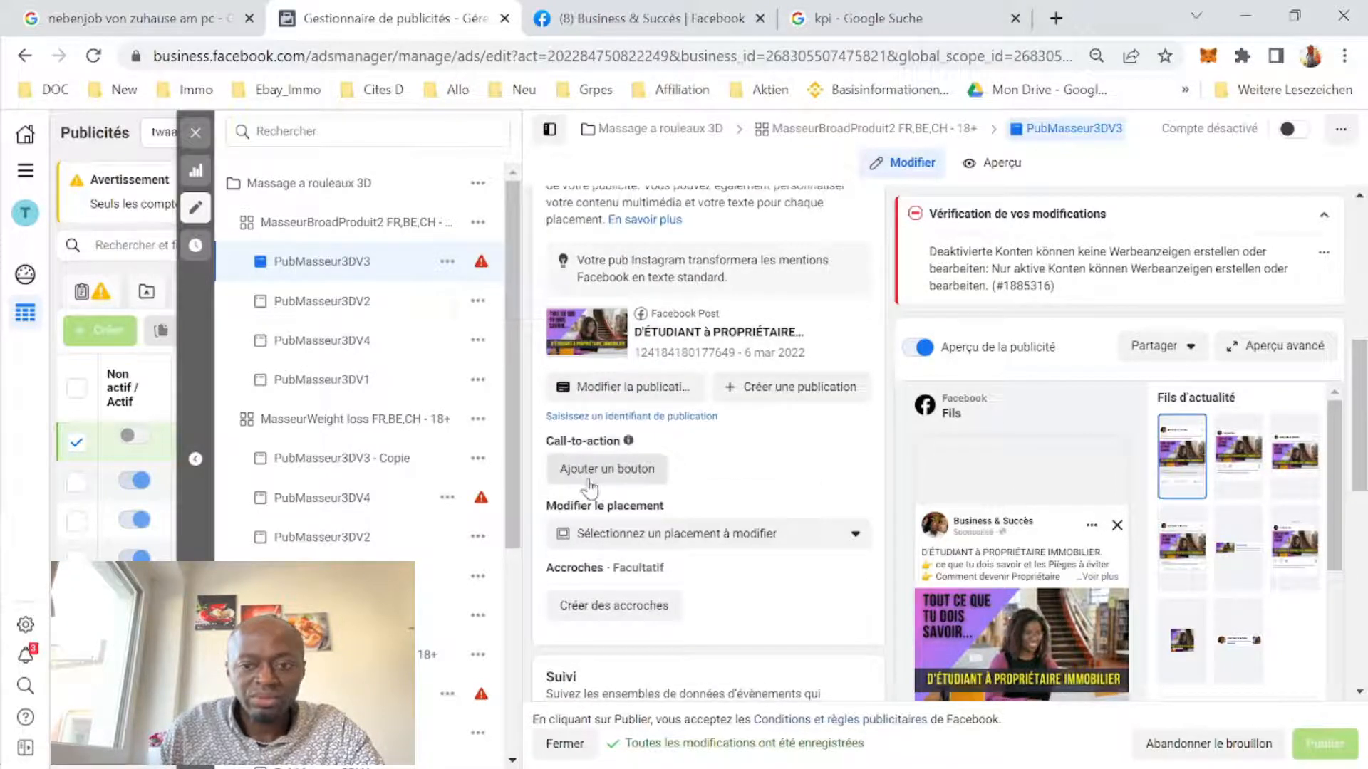
left_click_drag(1362, 424, 1361, 605)
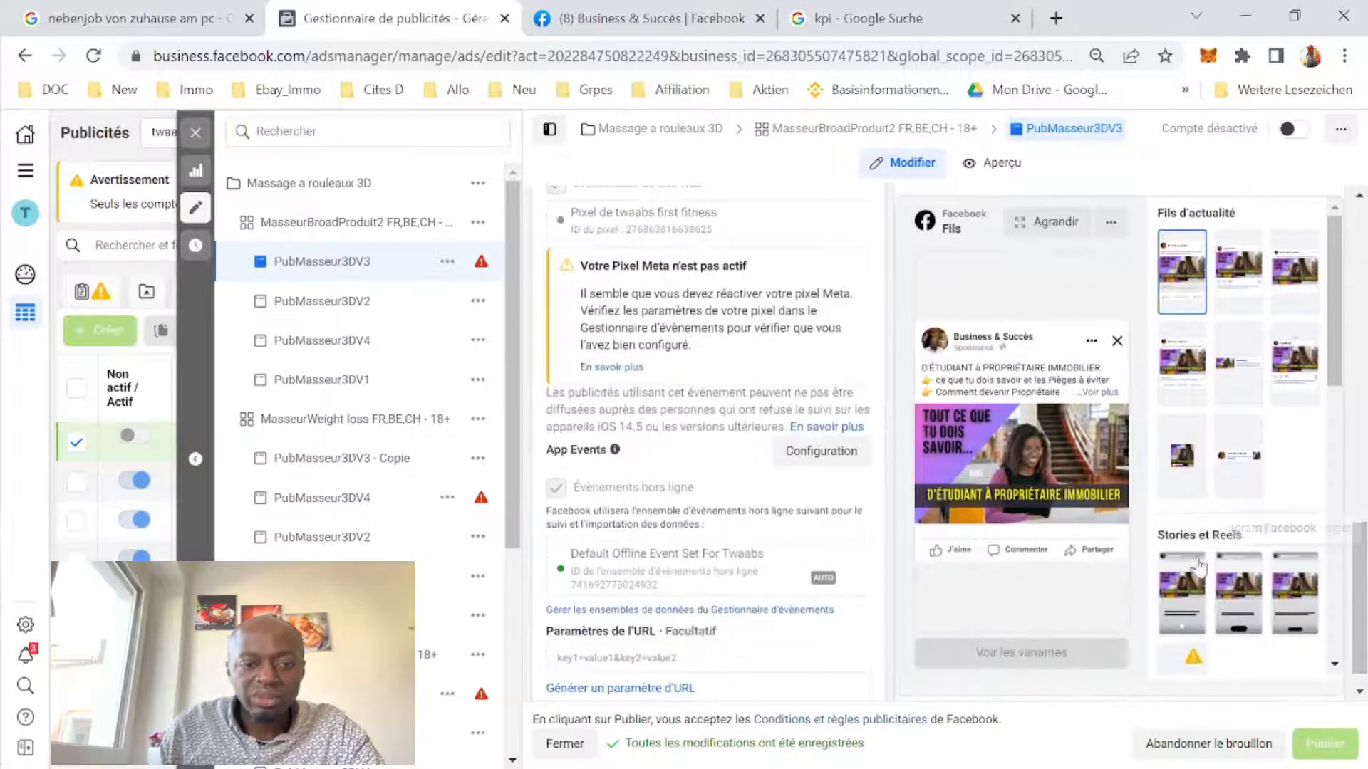
left_click_drag(1357, 548, 1358, 360)
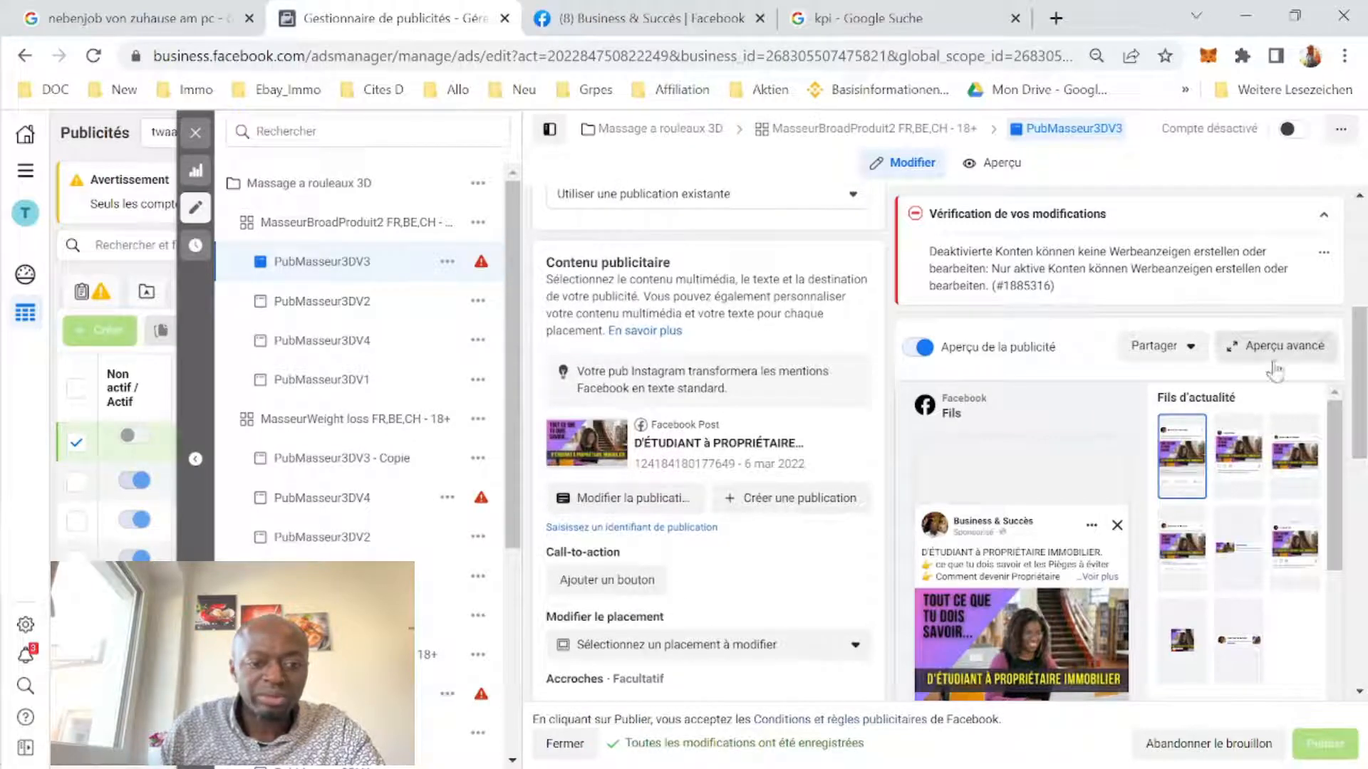
left_click(625, 580)
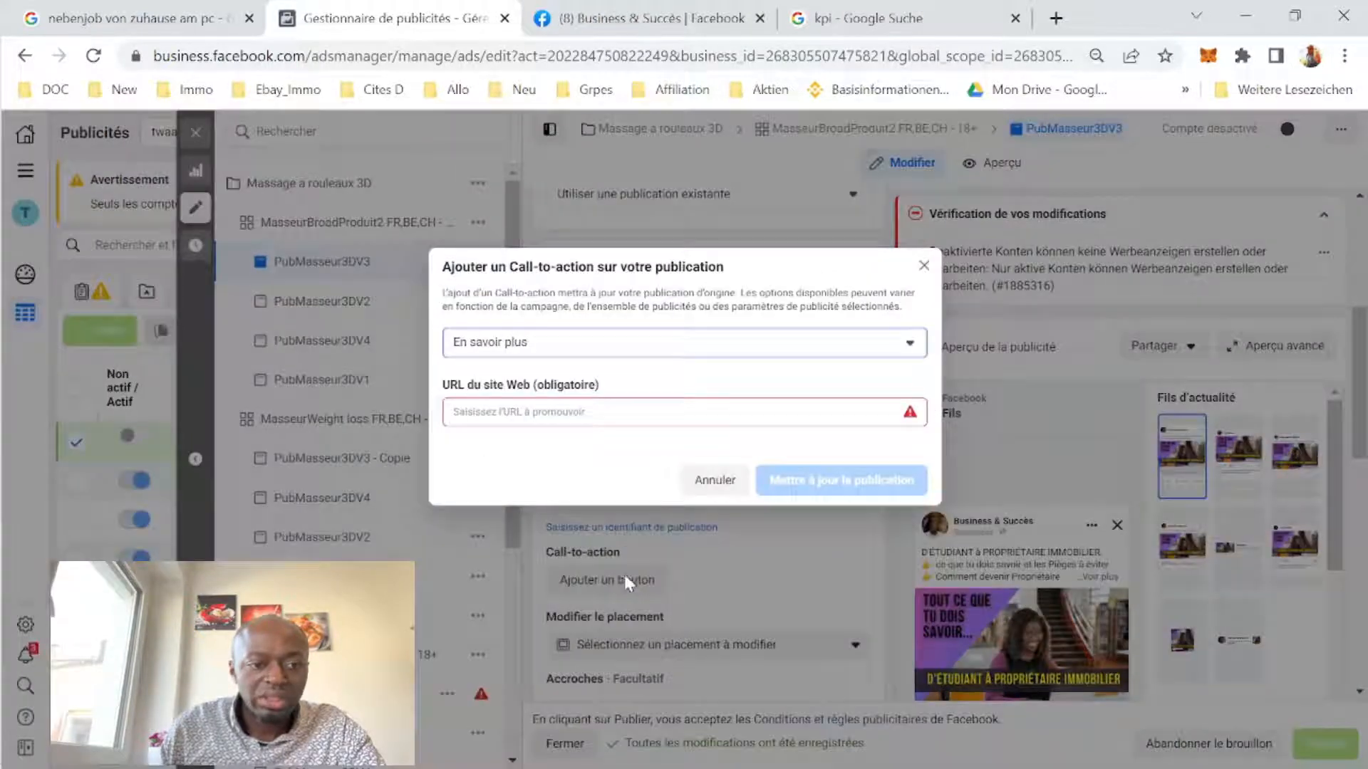
left_click(805, 334)
scroll(727, 430, "up", 3)
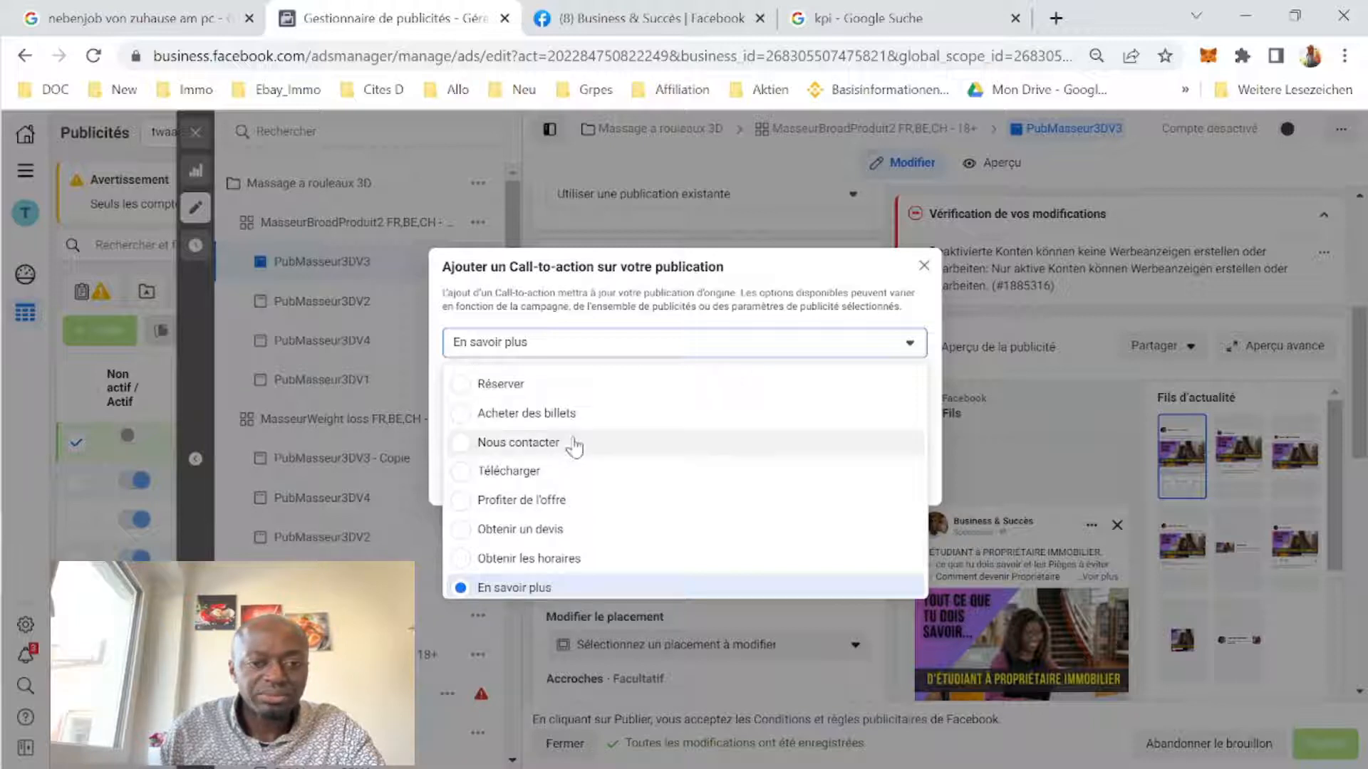
scroll(644, 504, "down", 3)
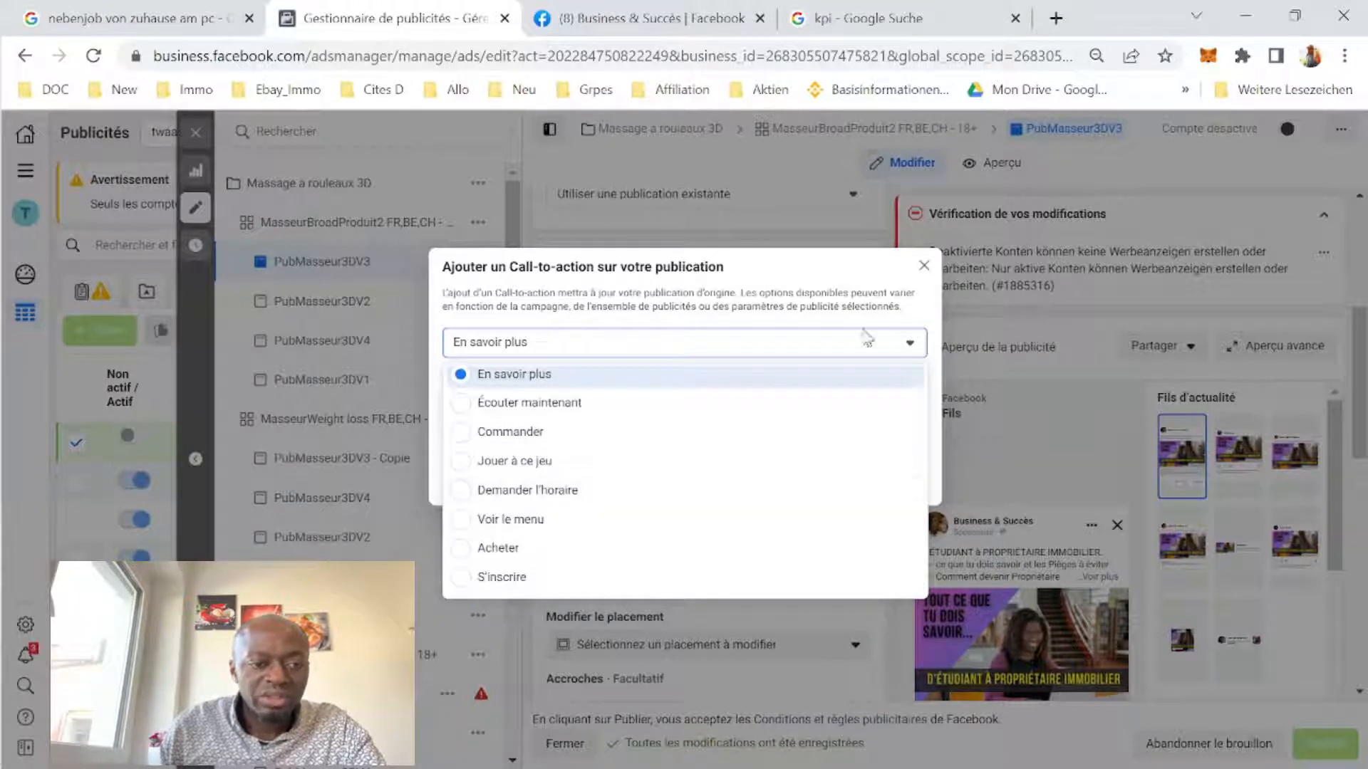
left_click(768, 346)
left_click(524, 415)
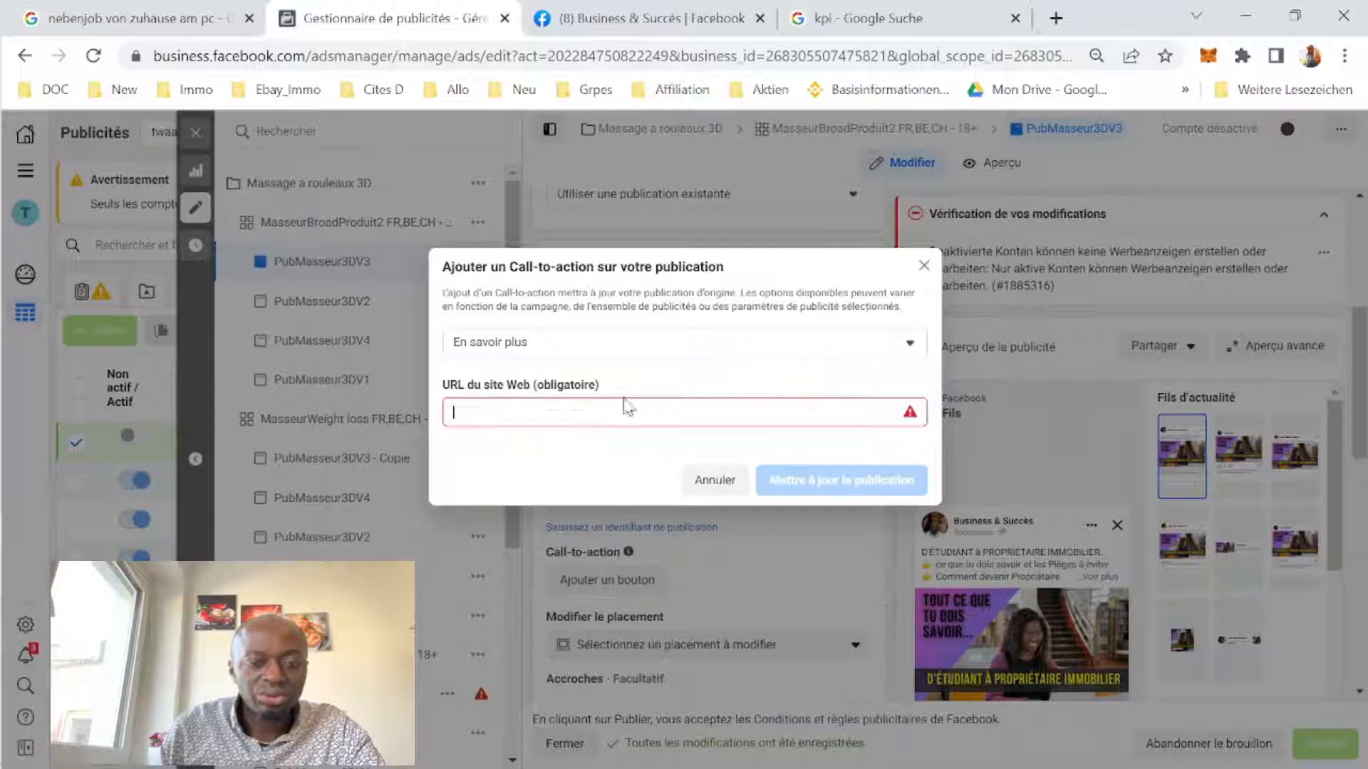
left_click(924, 267)
Review the ad's tracking section, covering website events, app events, offline events and URL parameters.
scroll(870, 388, "down", 5)
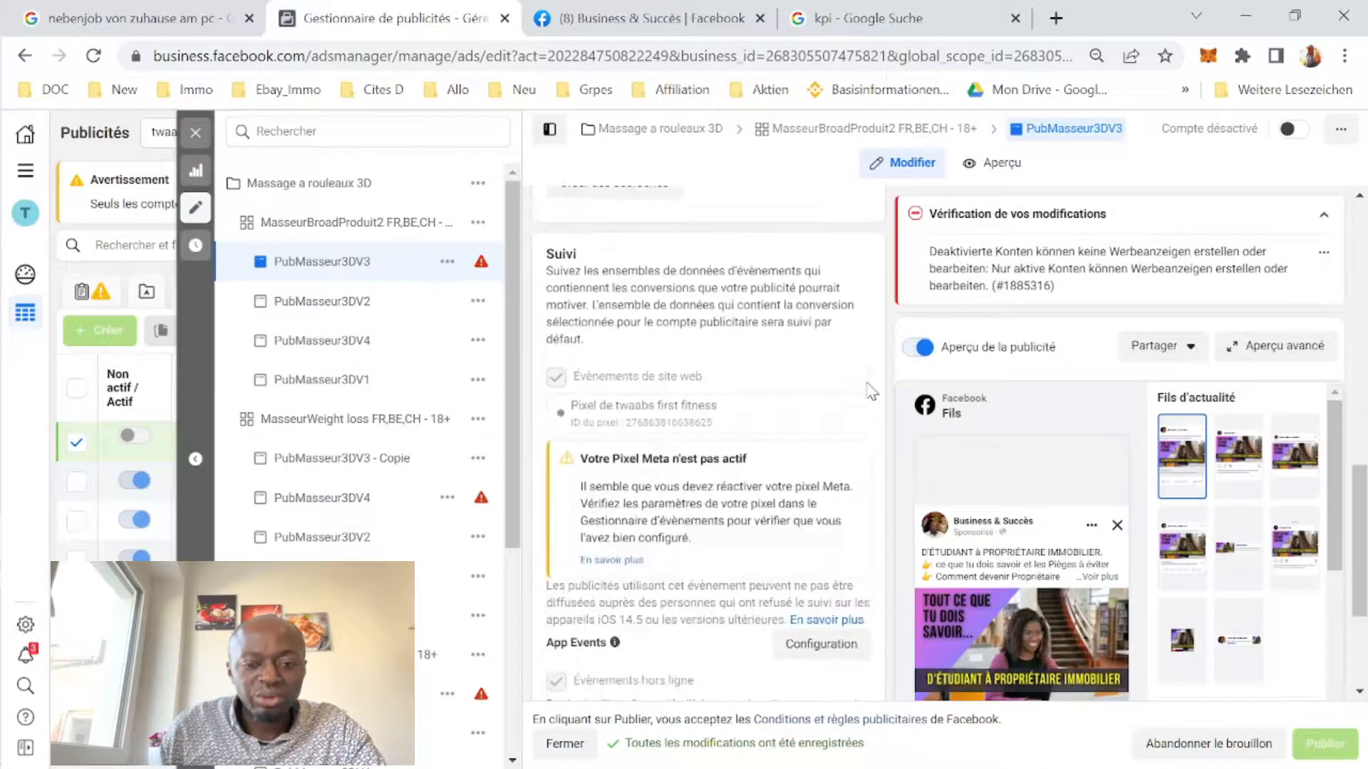
mouse_move(913, 390)
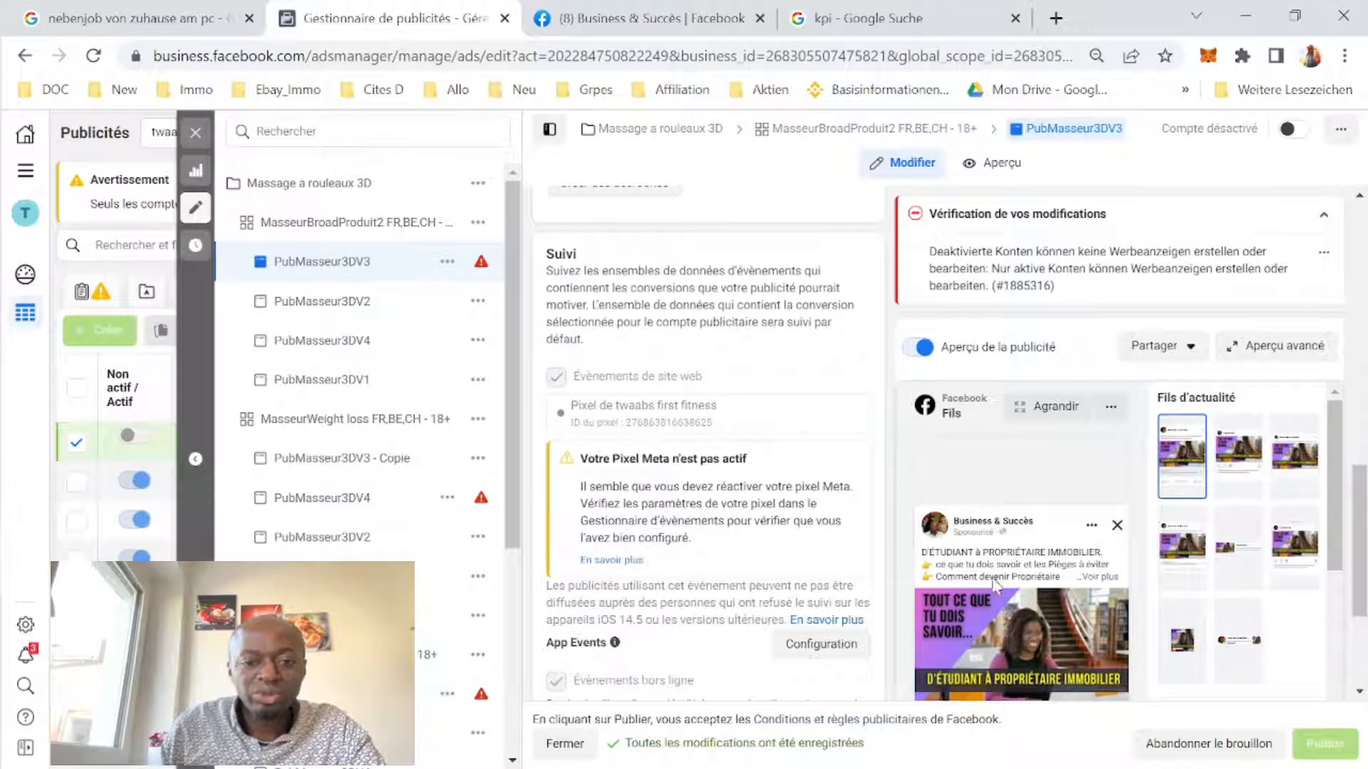
scroll(1000, 595, "down", 3)
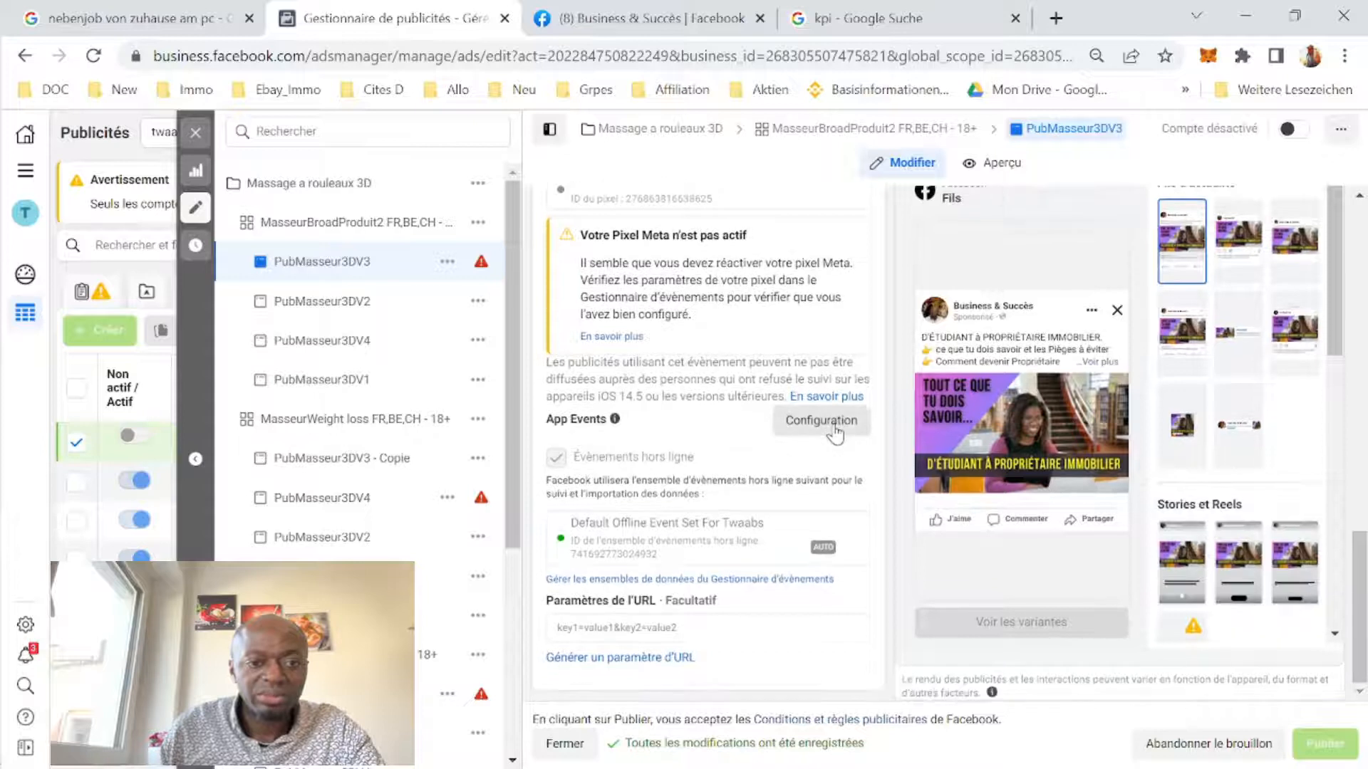
scroll(833, 431, "up", 4)
scroll(837, 430, "up", 3)
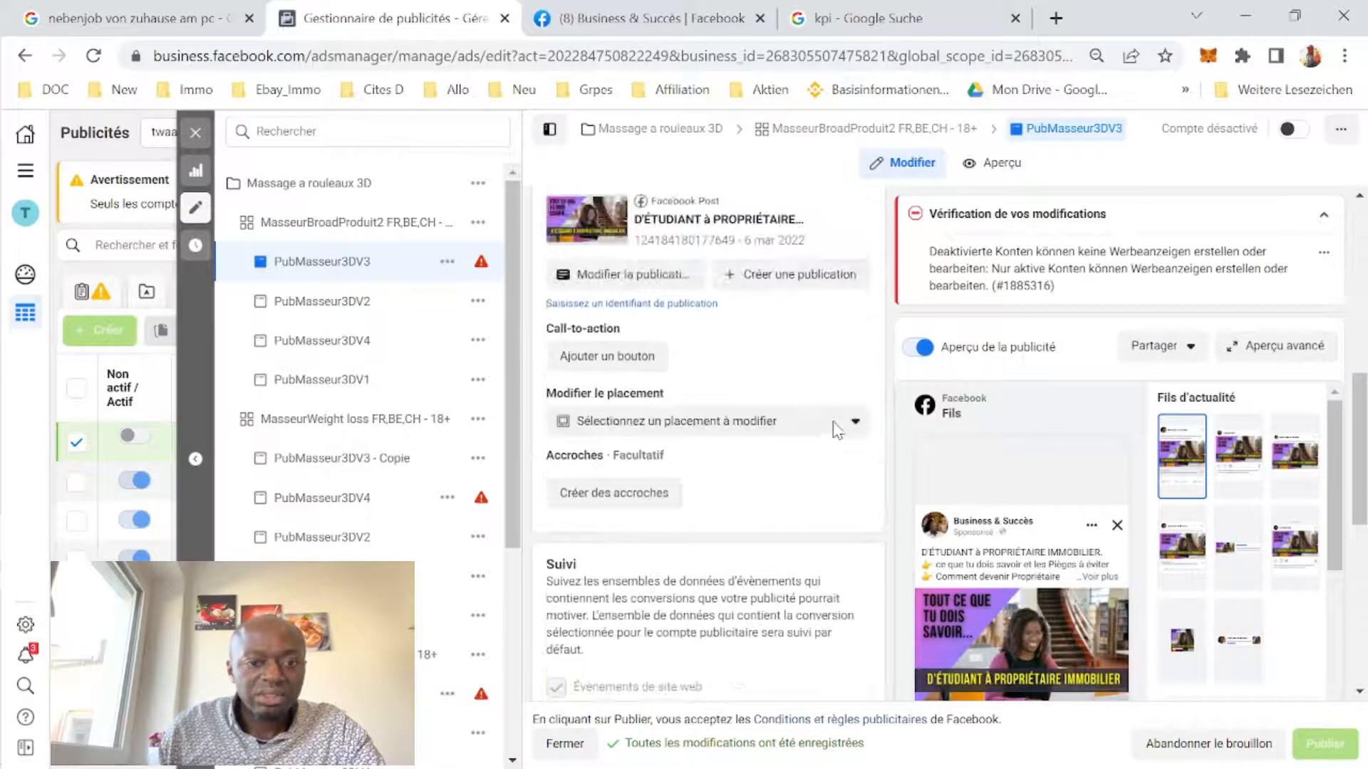
scroll(752, 464, "up", 7)
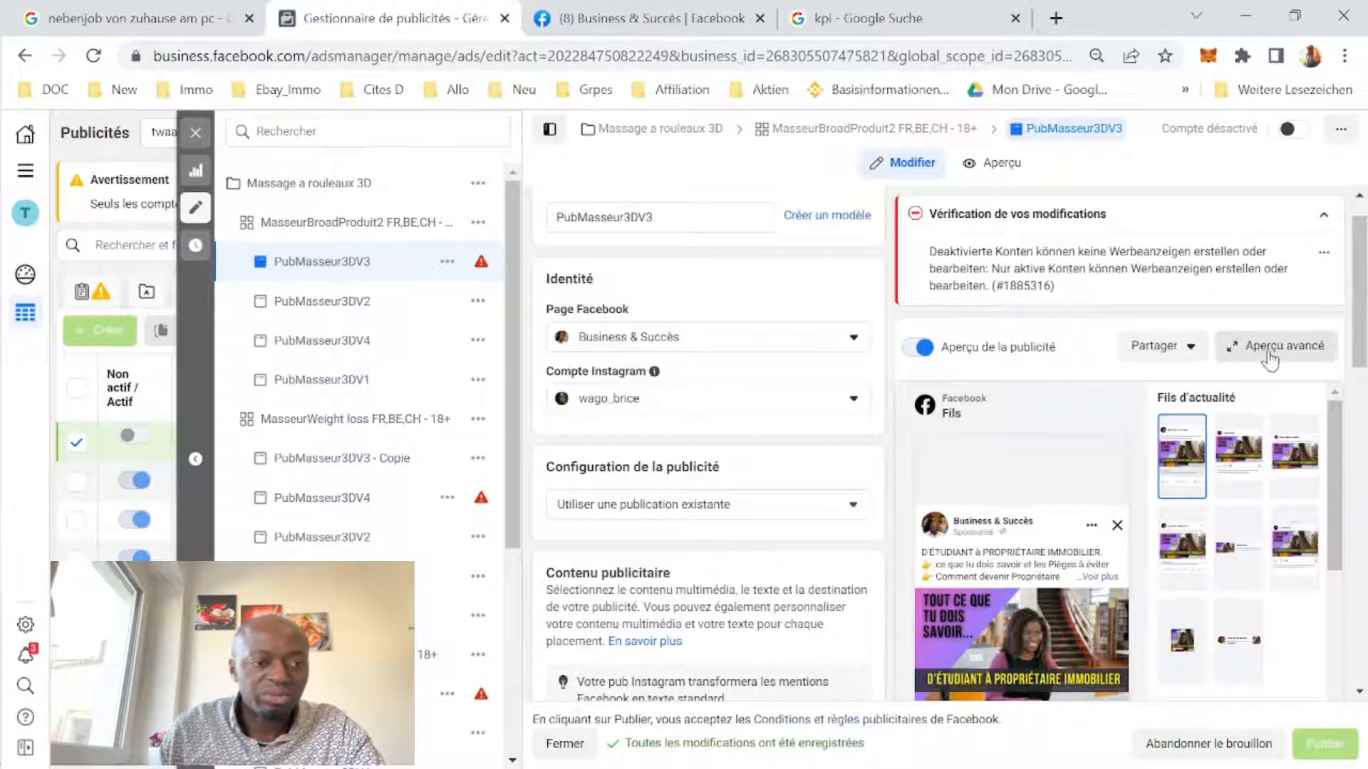
Open the advanced preview and examine how the ad appears in the Facebook, Instagram and Messenger feed, story, Reels and in-stream placements.
left_click(1236, 346)
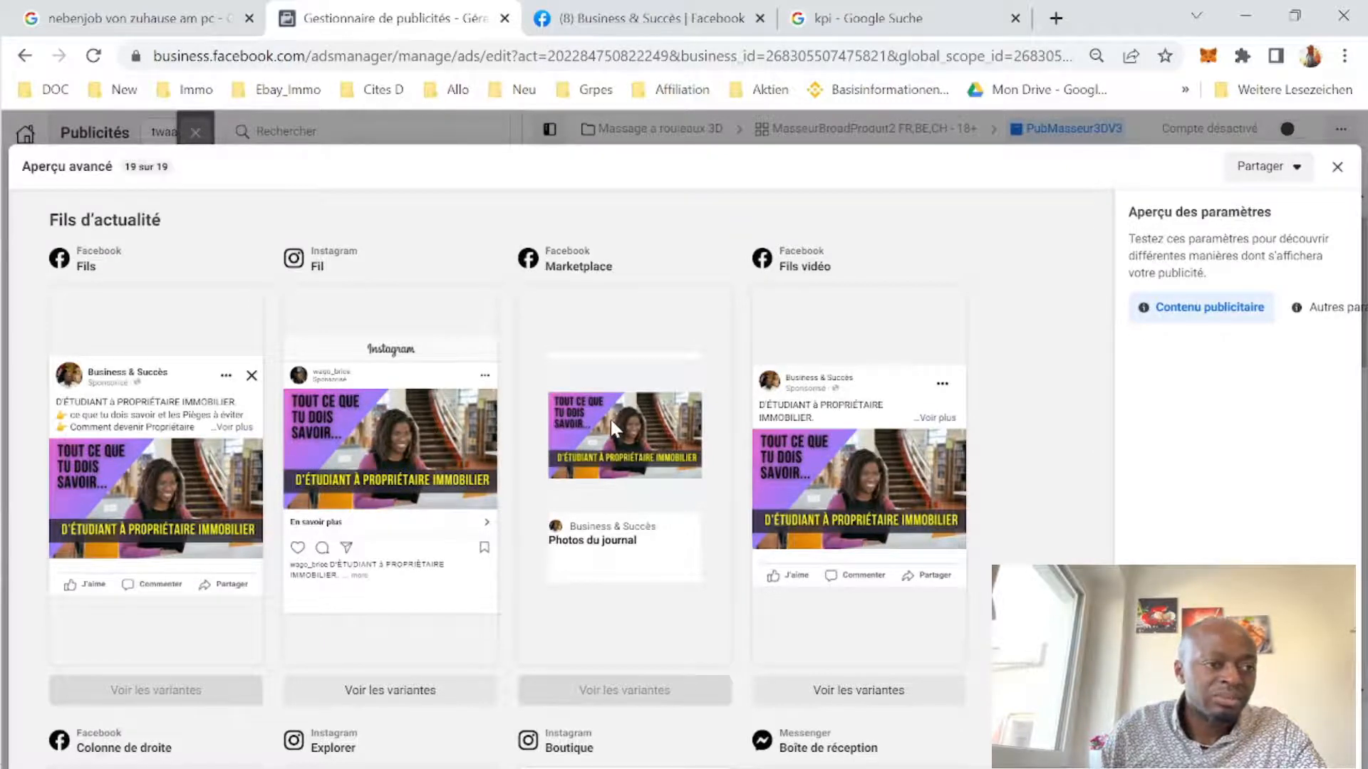
scroll(610, 420, "down", 1)
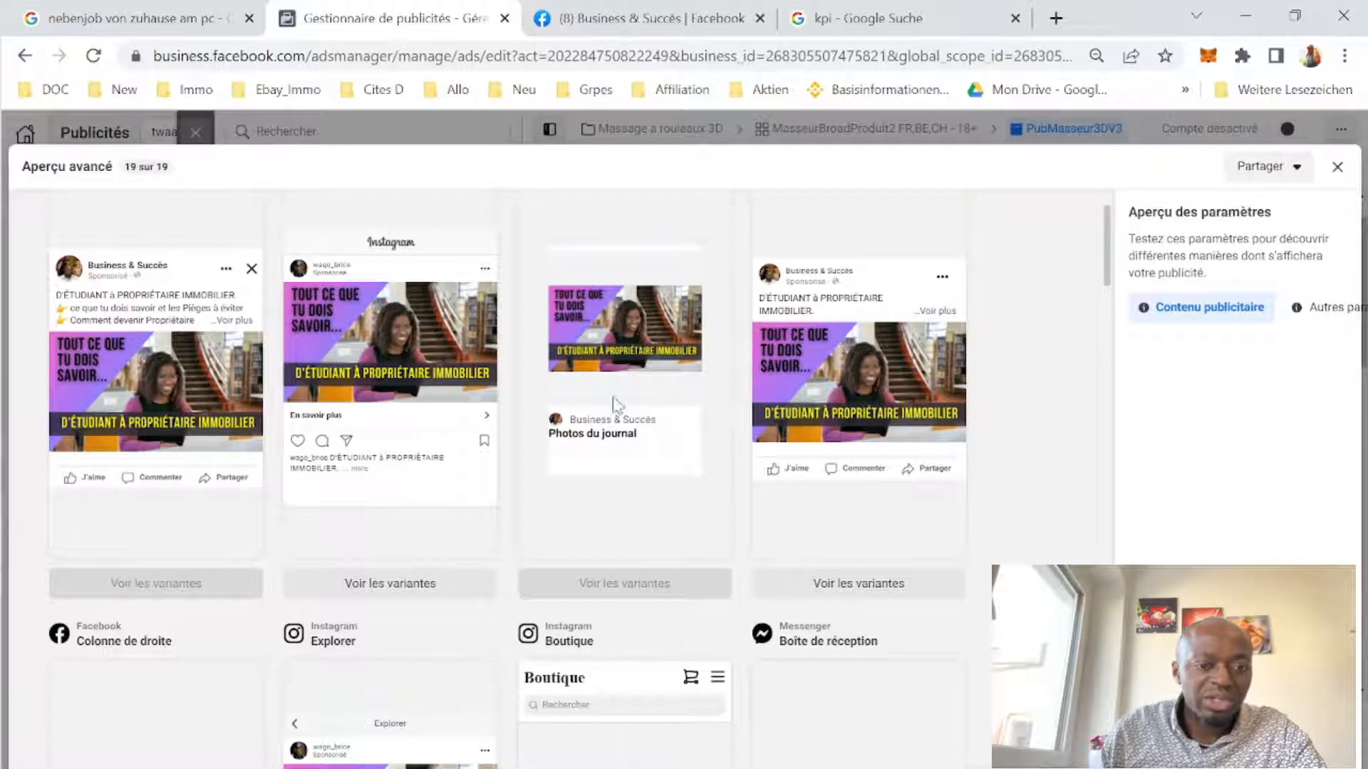
scroll(837, 410, "down", 4)
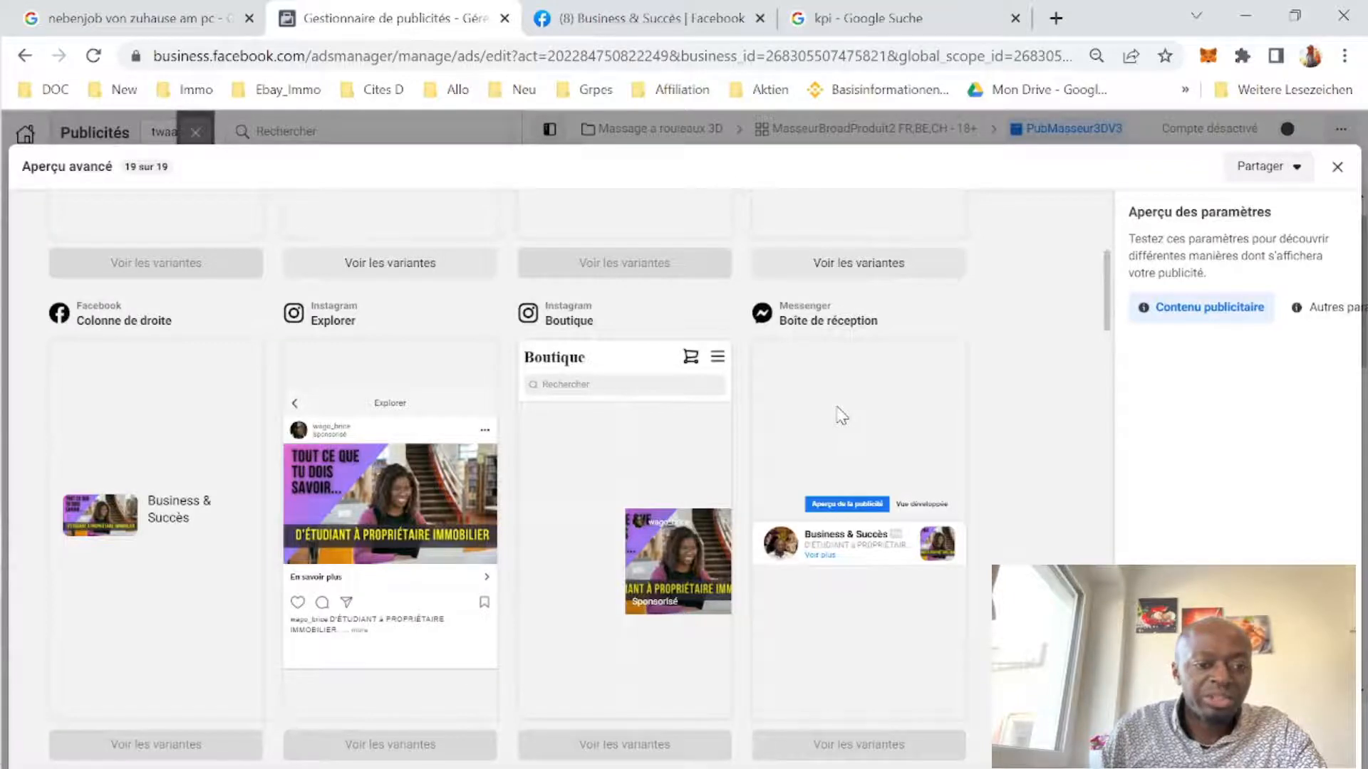
scroll(839, 428, "down", 5)
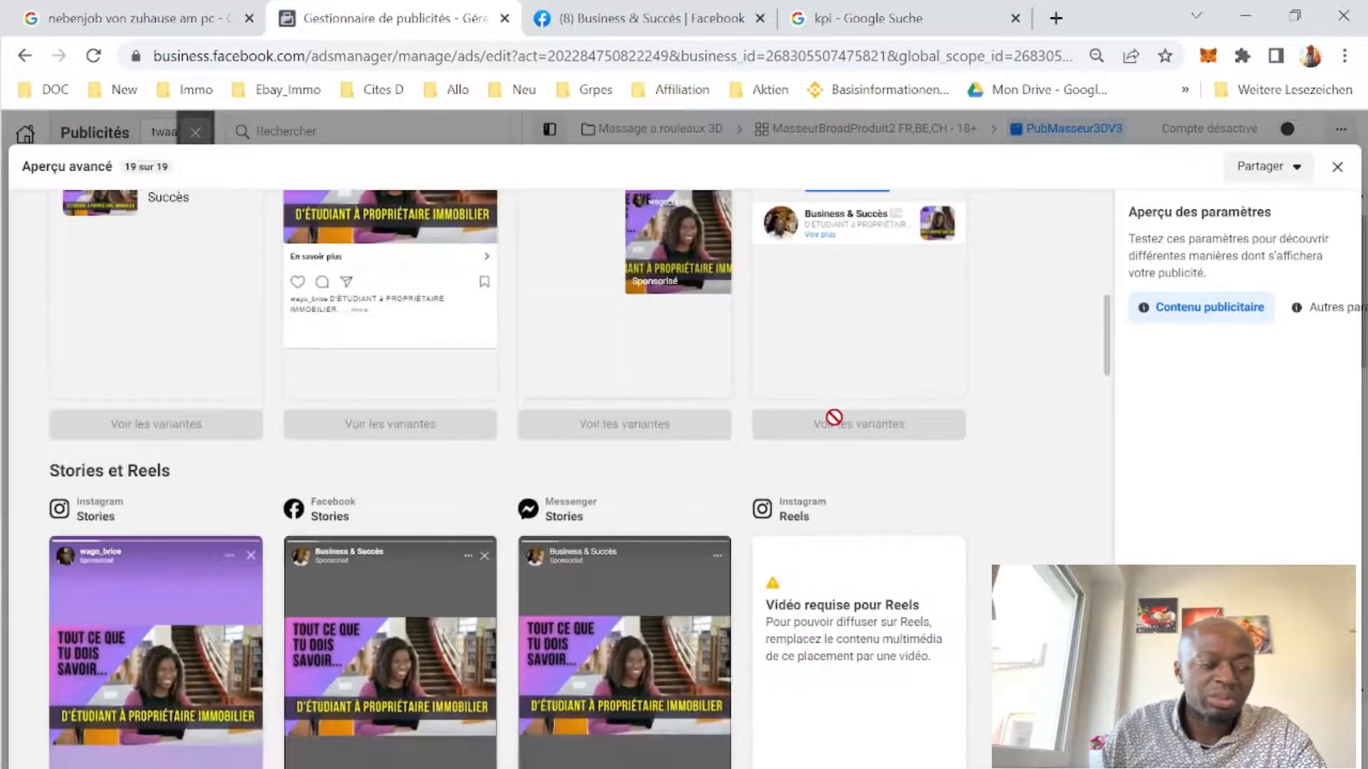
scroll(839, 426, "down", 3)
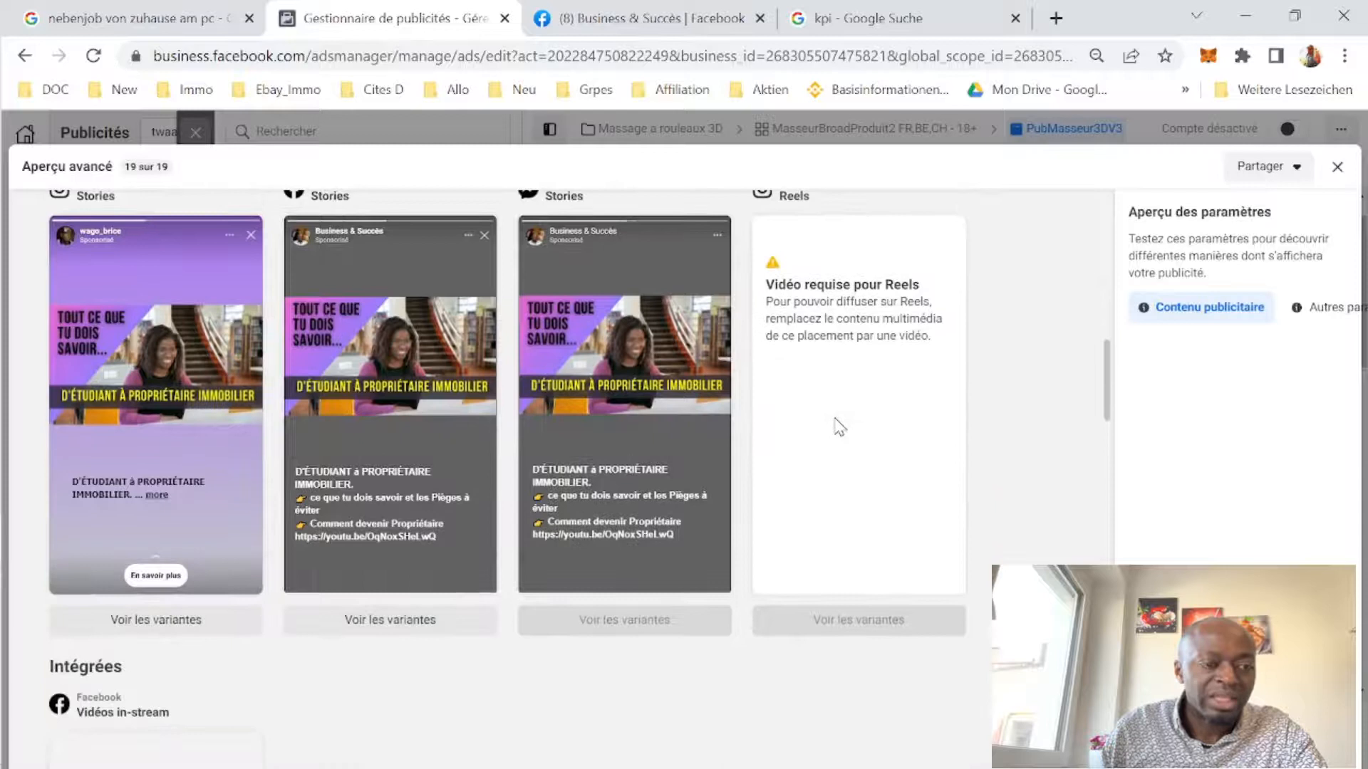
scroll(839, 426, "down", 4)
scroll(839, 425, "up", 5)
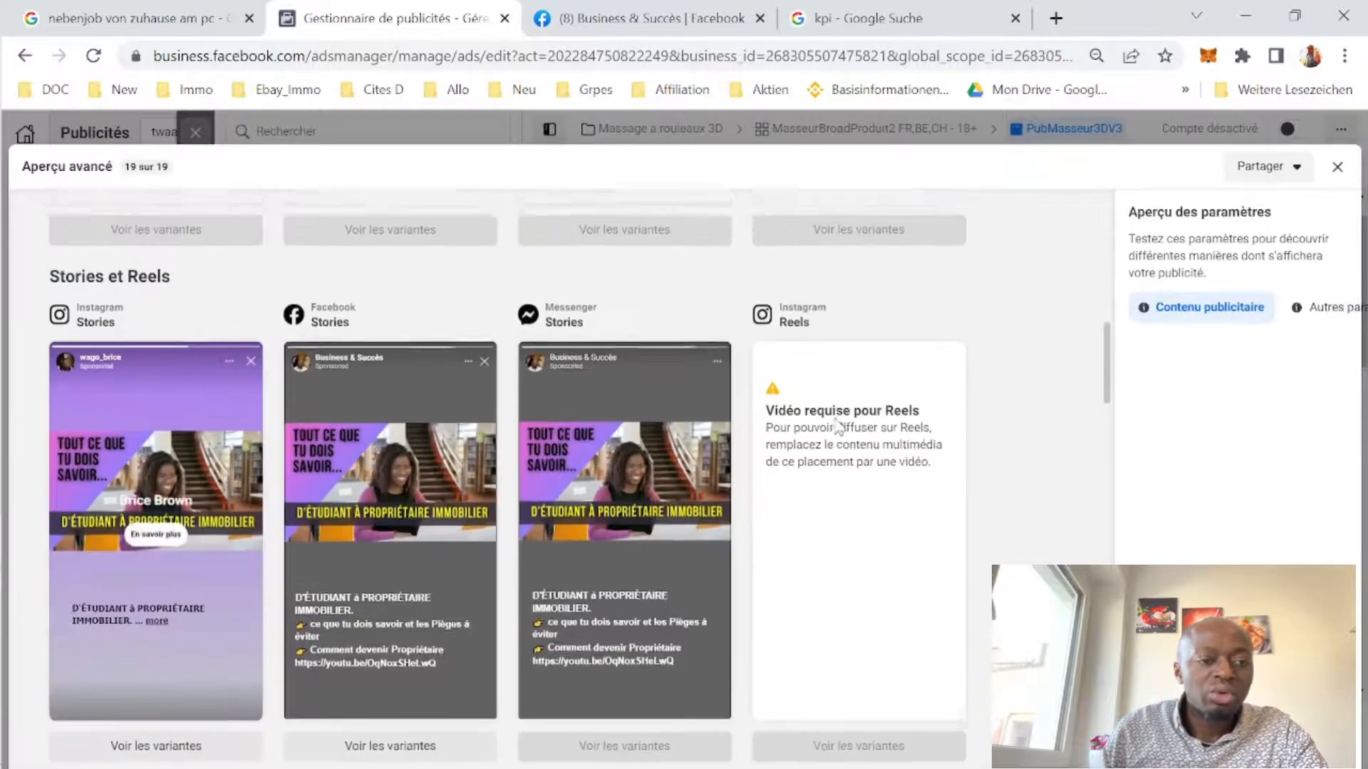
scroll(838, 426, "up", 5)
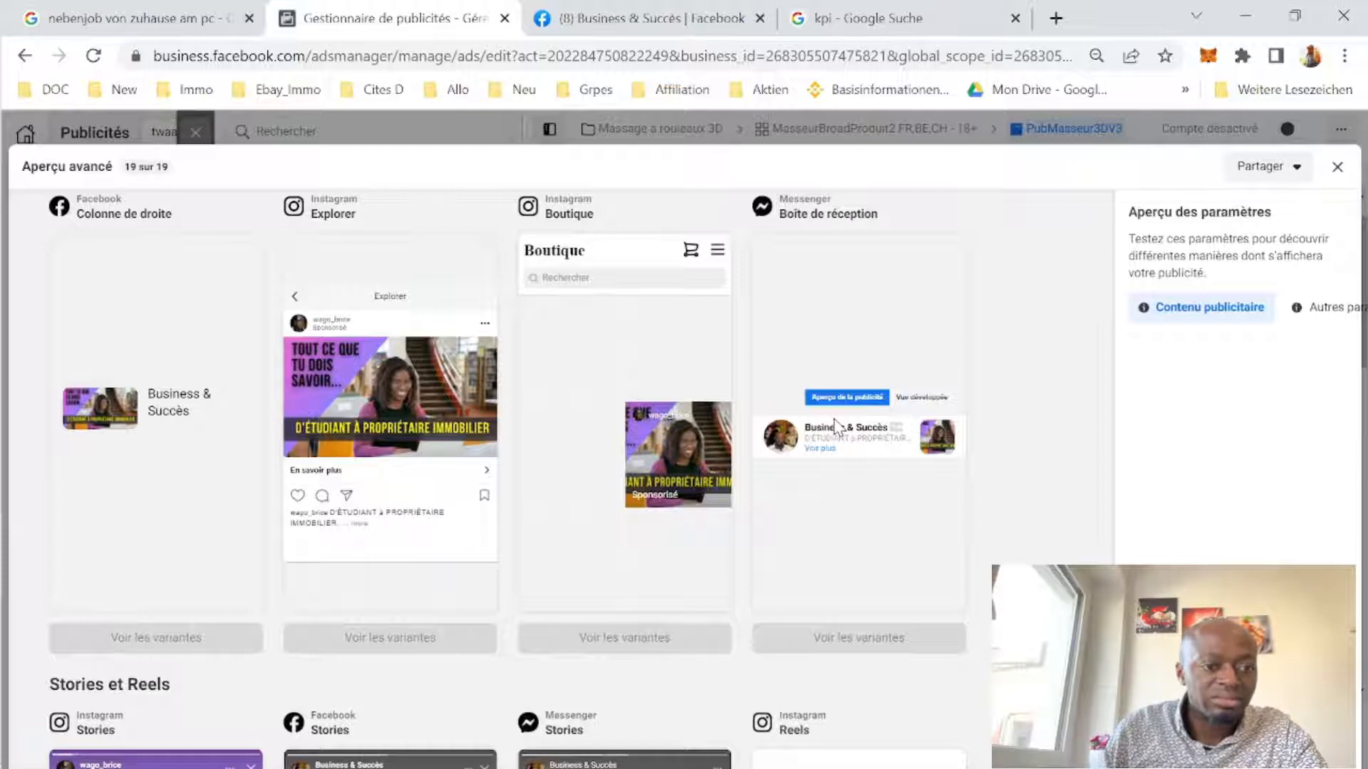
scroll(817, 427, "up", 4)
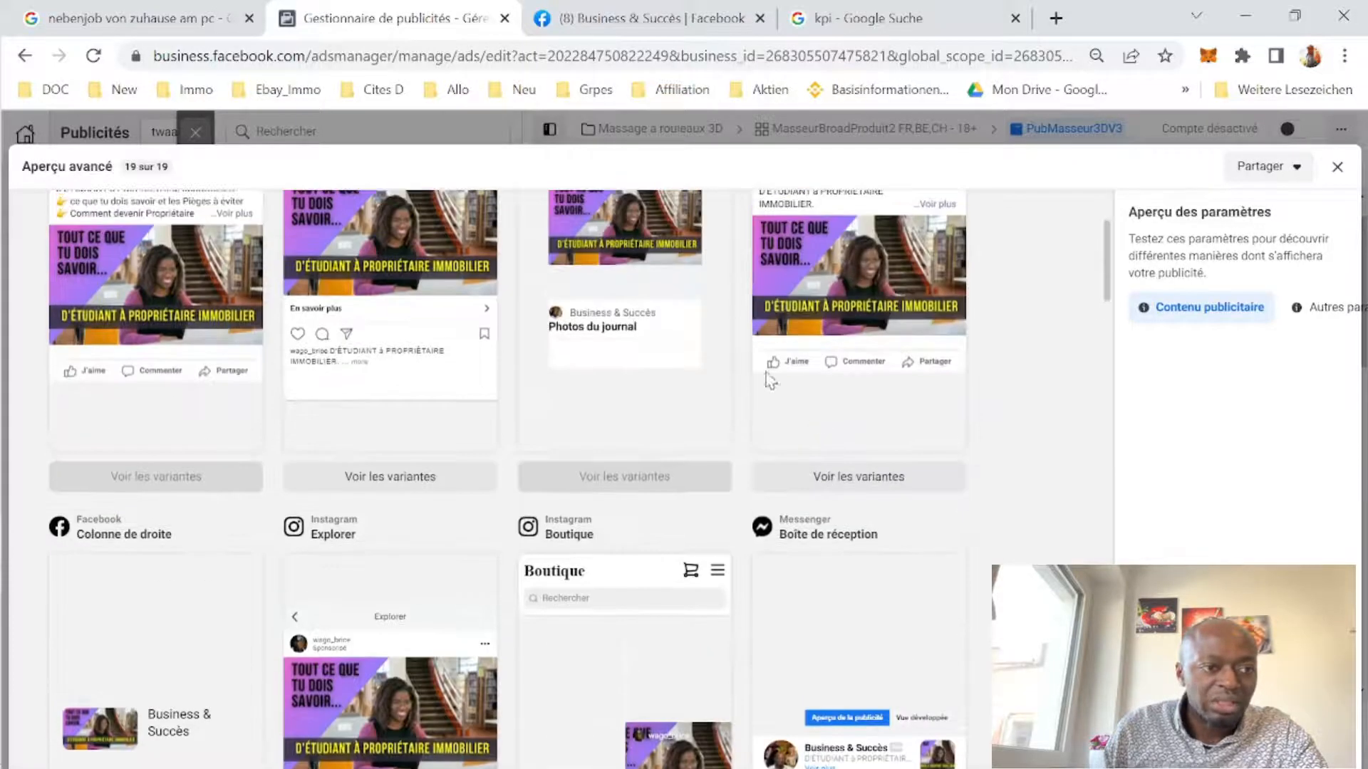
scroll(405, 443, "up", 3)
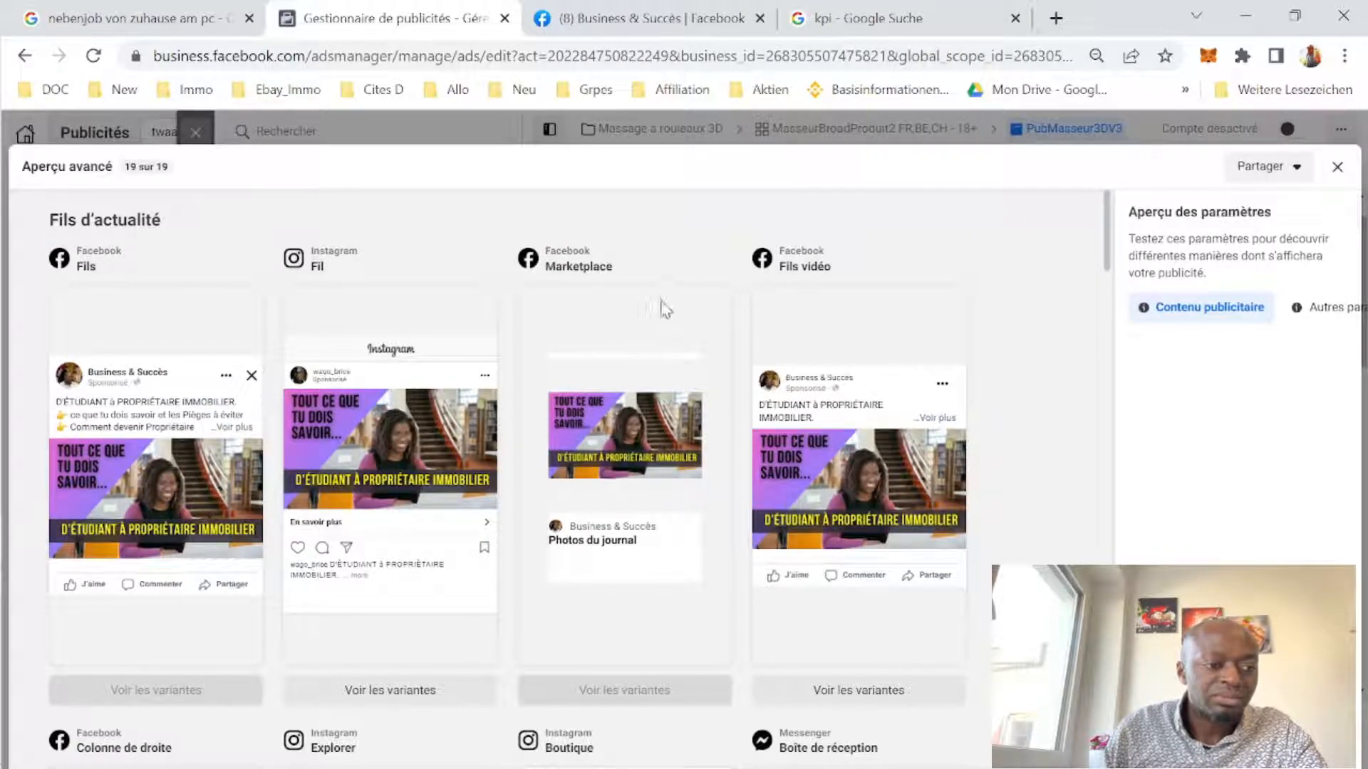
scroll(396, 344, "down", 5)
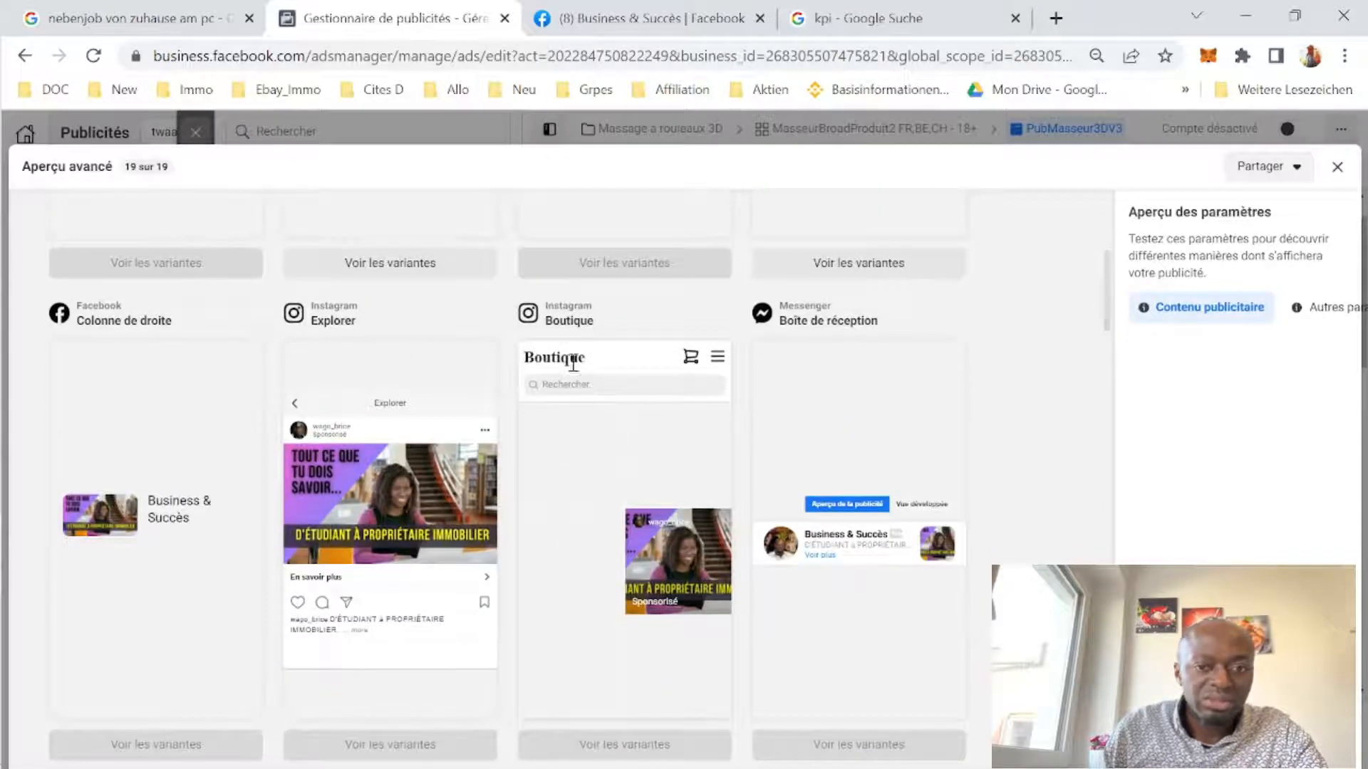
Examine the ad's remaining story, Reels, in-stream, search and Audience Network placements in the advanced preview, and close the preview.
scroll(769, 422, "down", 4)
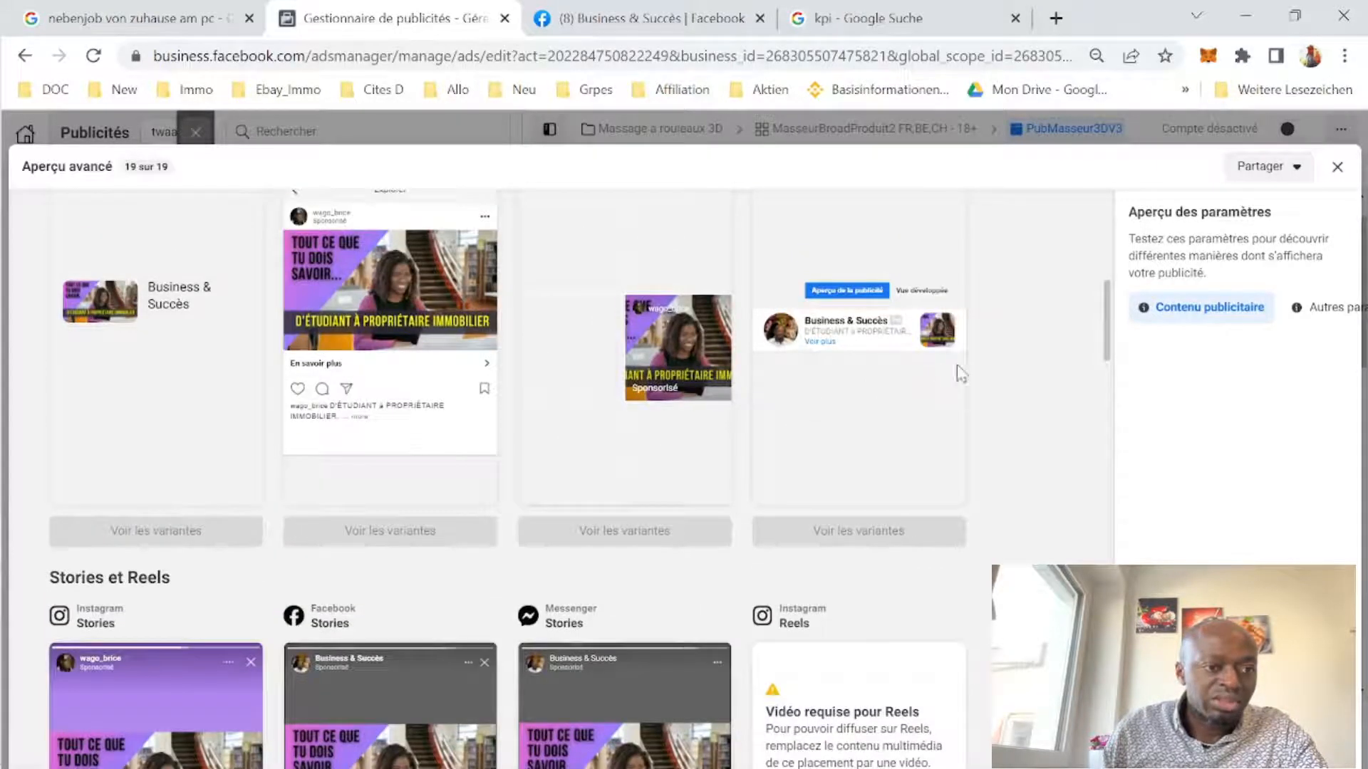
scroll(892, 458, "down", 3)
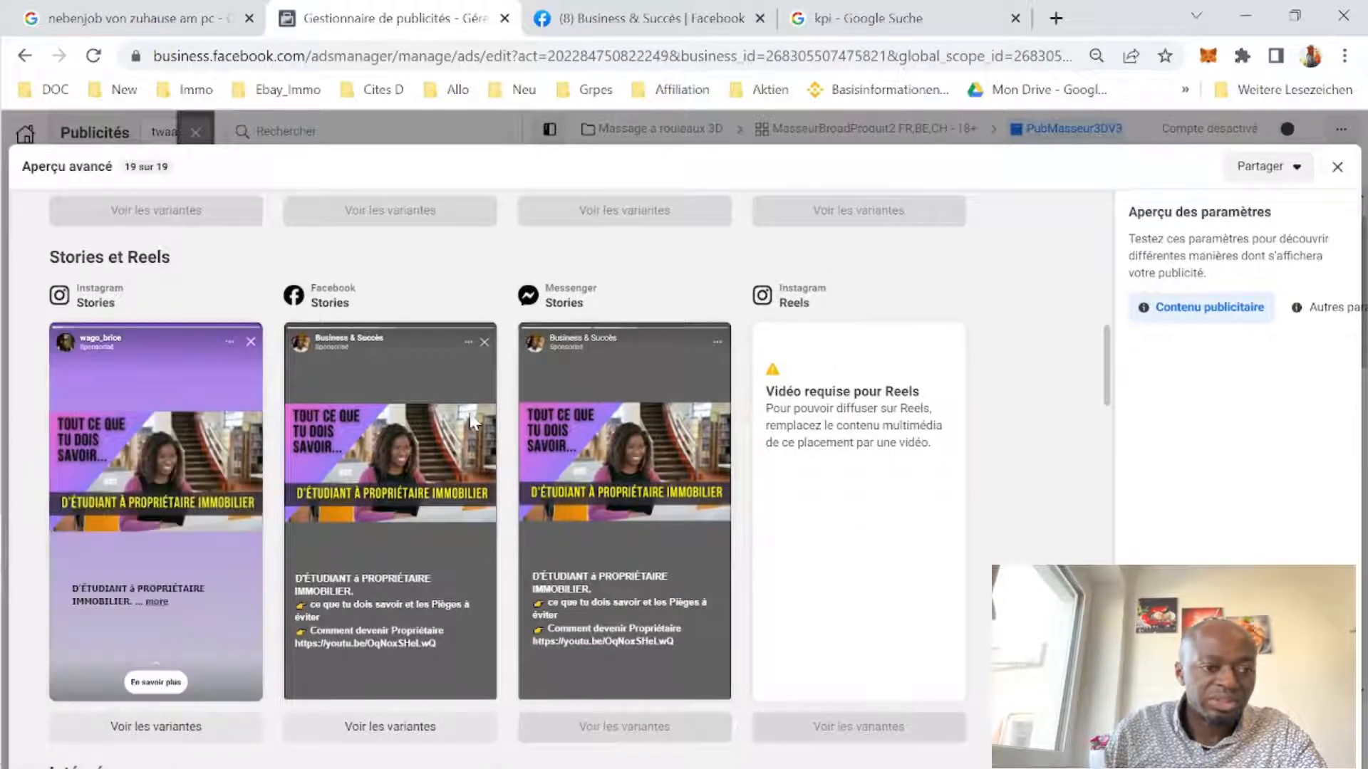
scroll(591, 411, "down", 5)
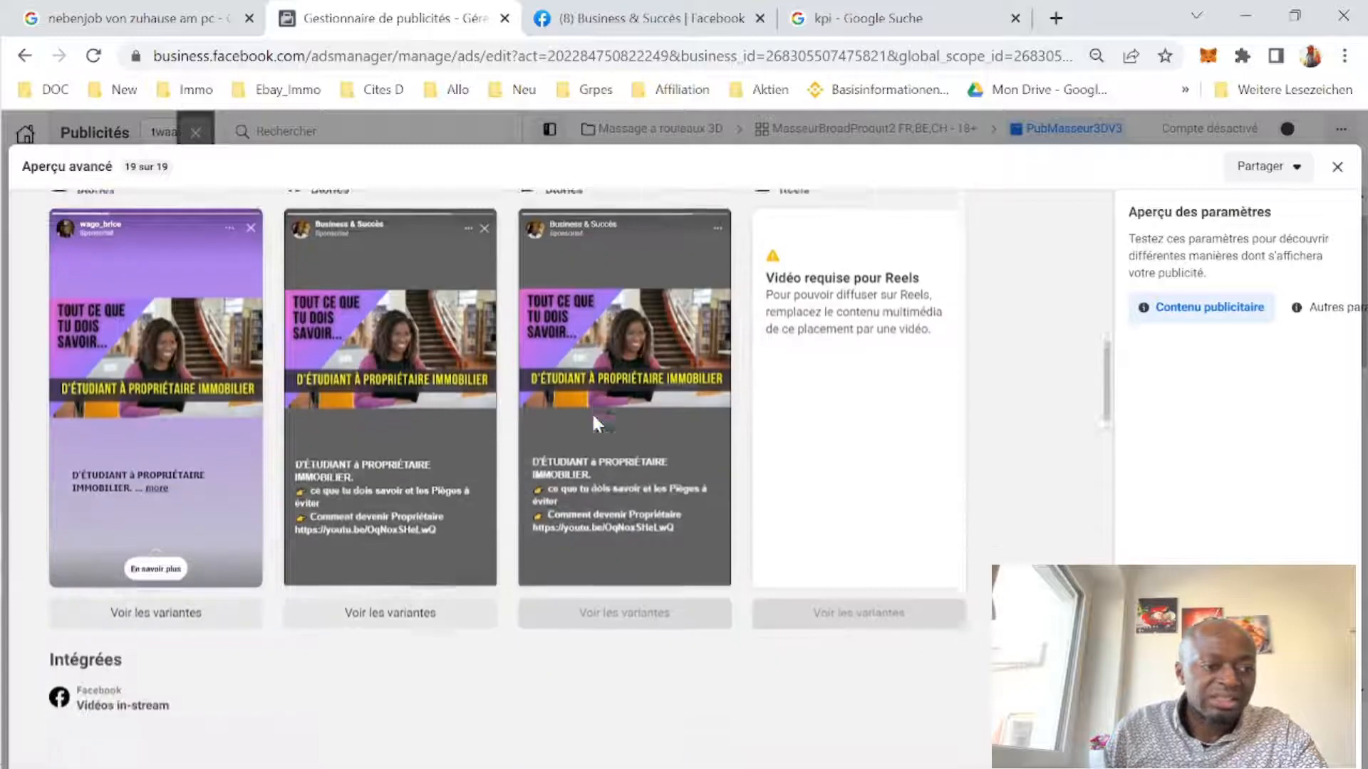
scroll(328, 596, "down", 10)
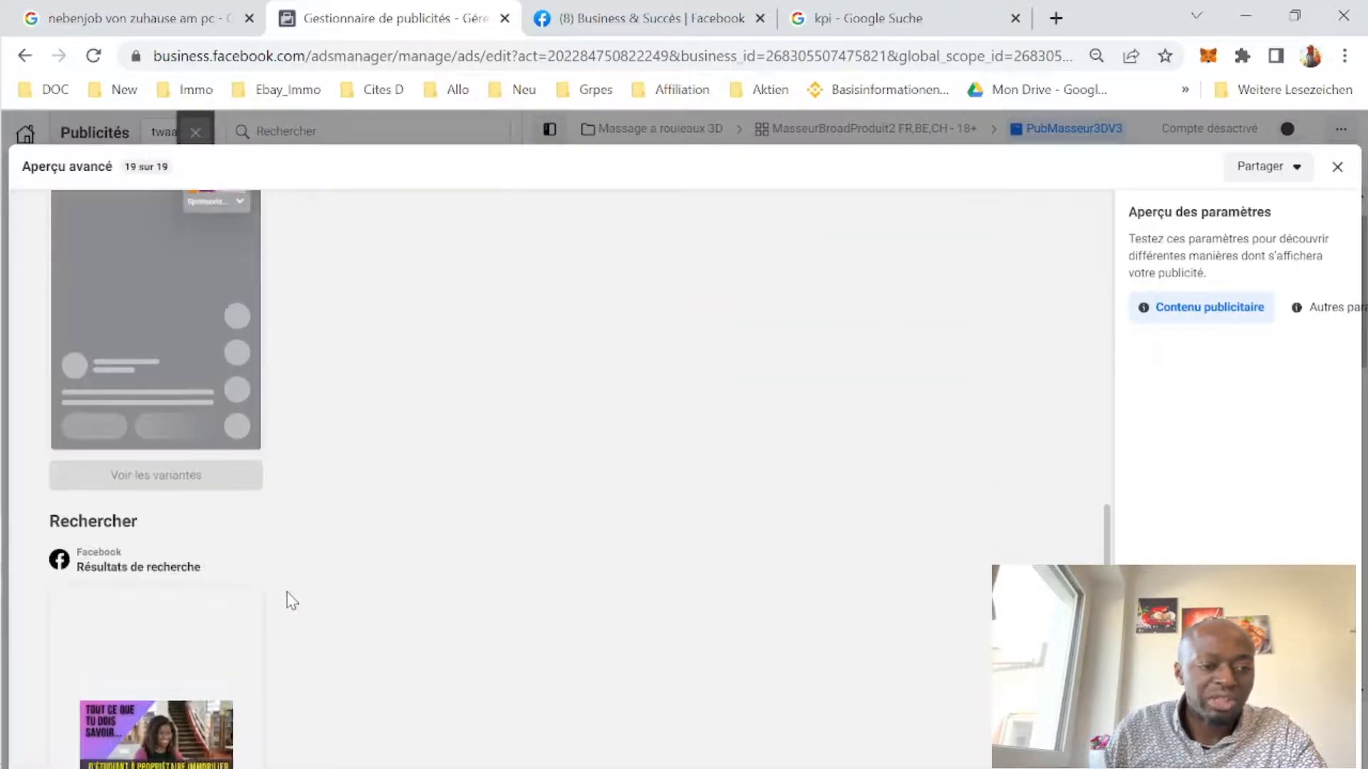
scroll(297, 599, "down", 11)
scroll(826, 650, "down", 5)
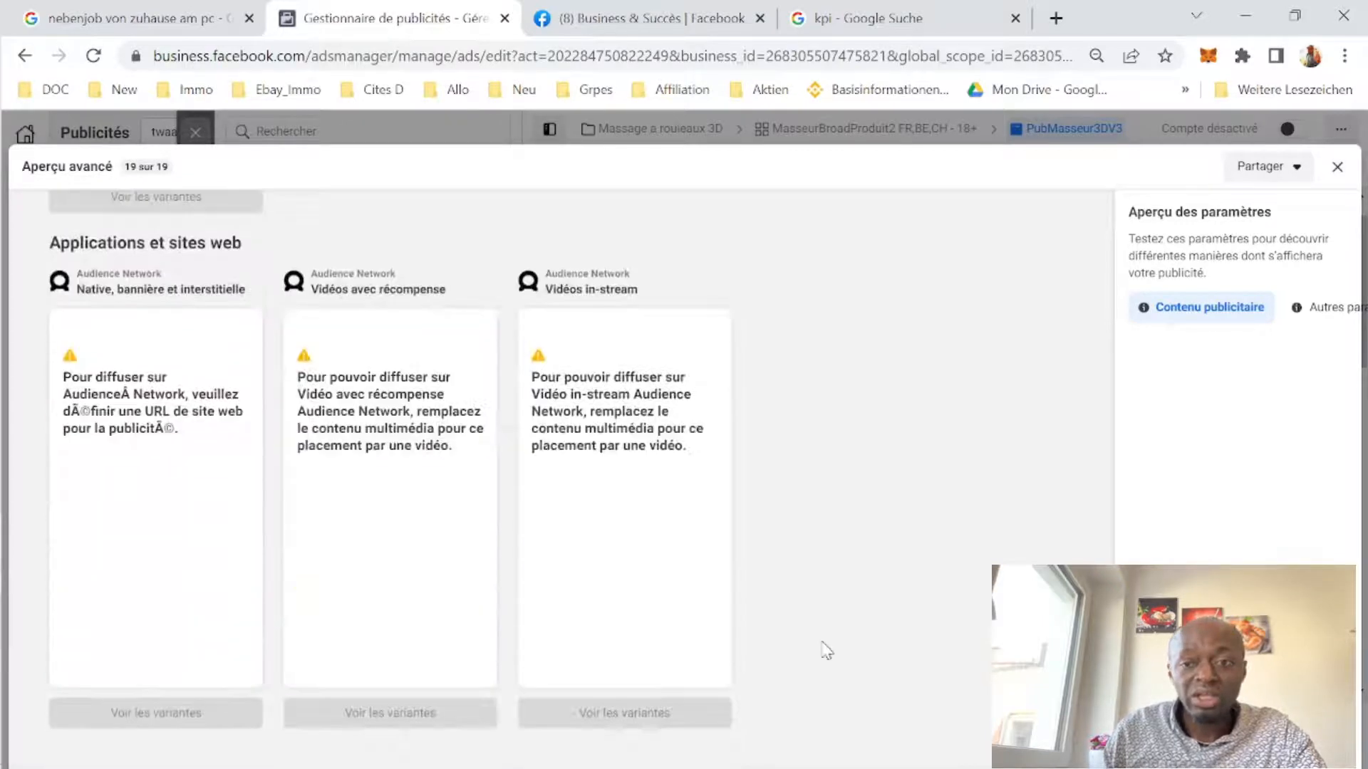
scroll(823, 644, "up", 20)
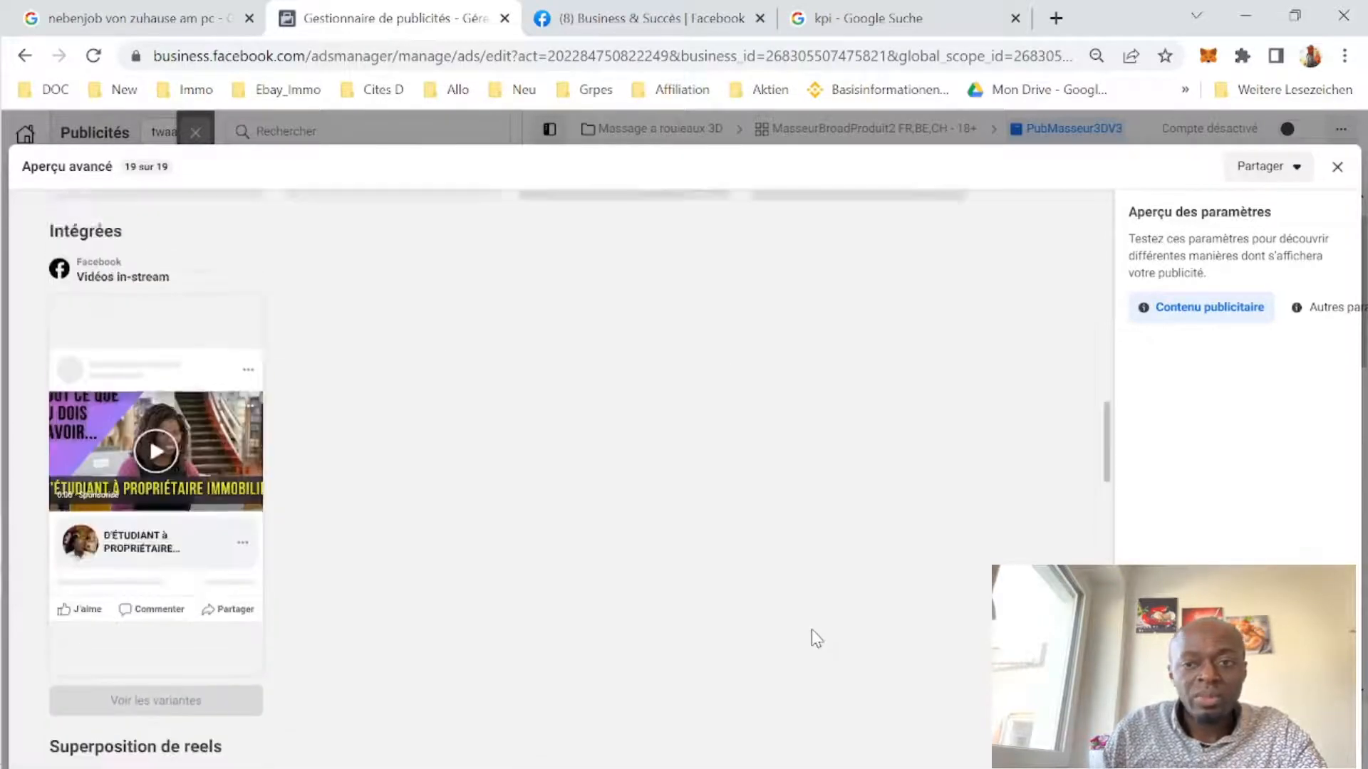
scroll(811, 617, "up", 4)
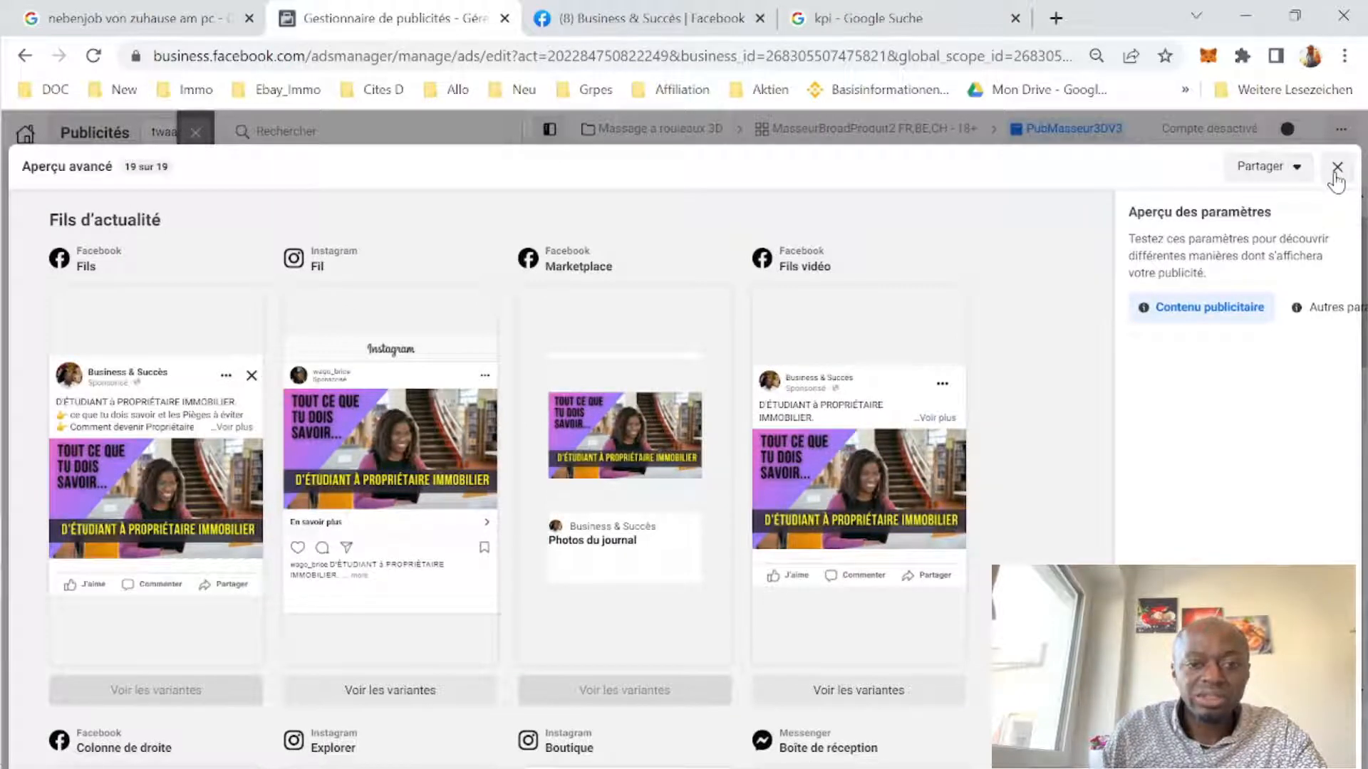
left_click(1337, 168)
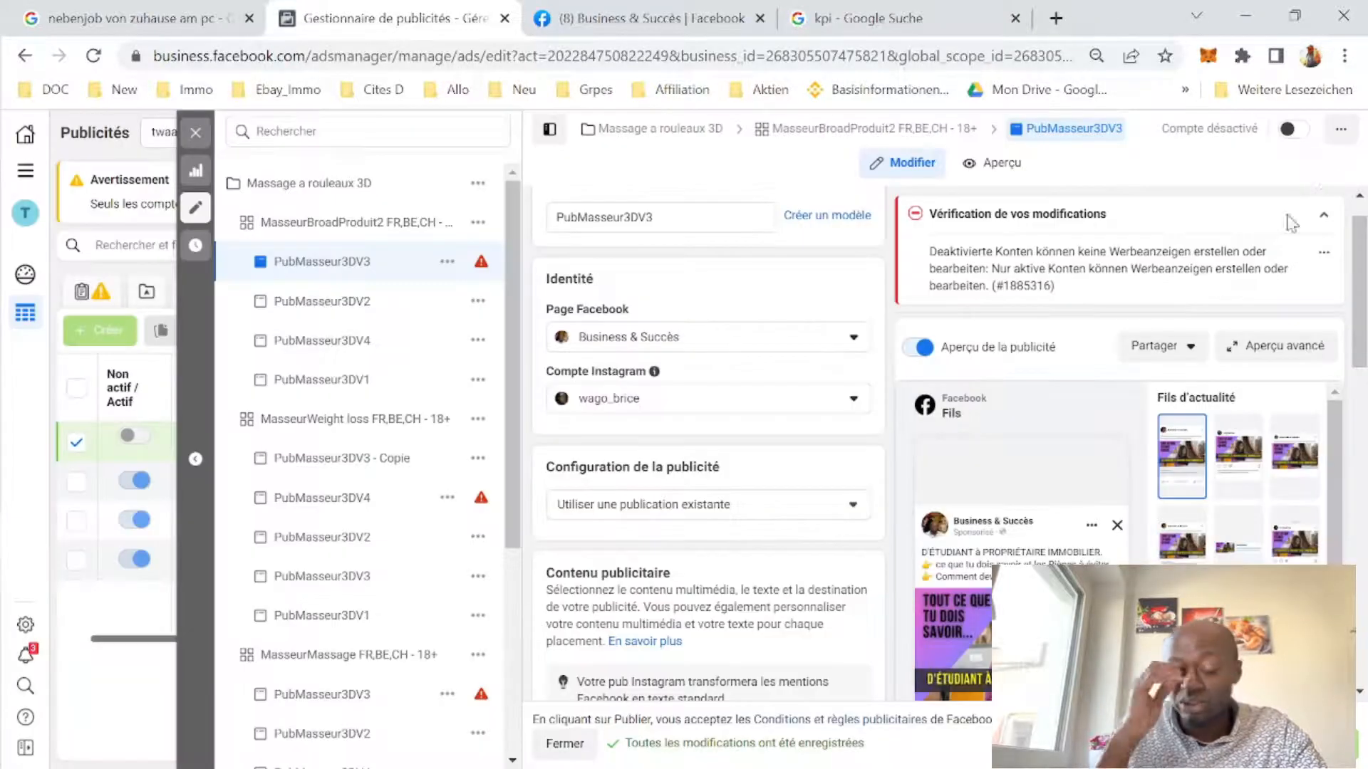
Look over the PubMasseur3DV3 ad's content, call-to-action and tracking settings again, along with its feed, Stories and Reels preview thumbnails.
scroll(1125, 421, "down", 4)
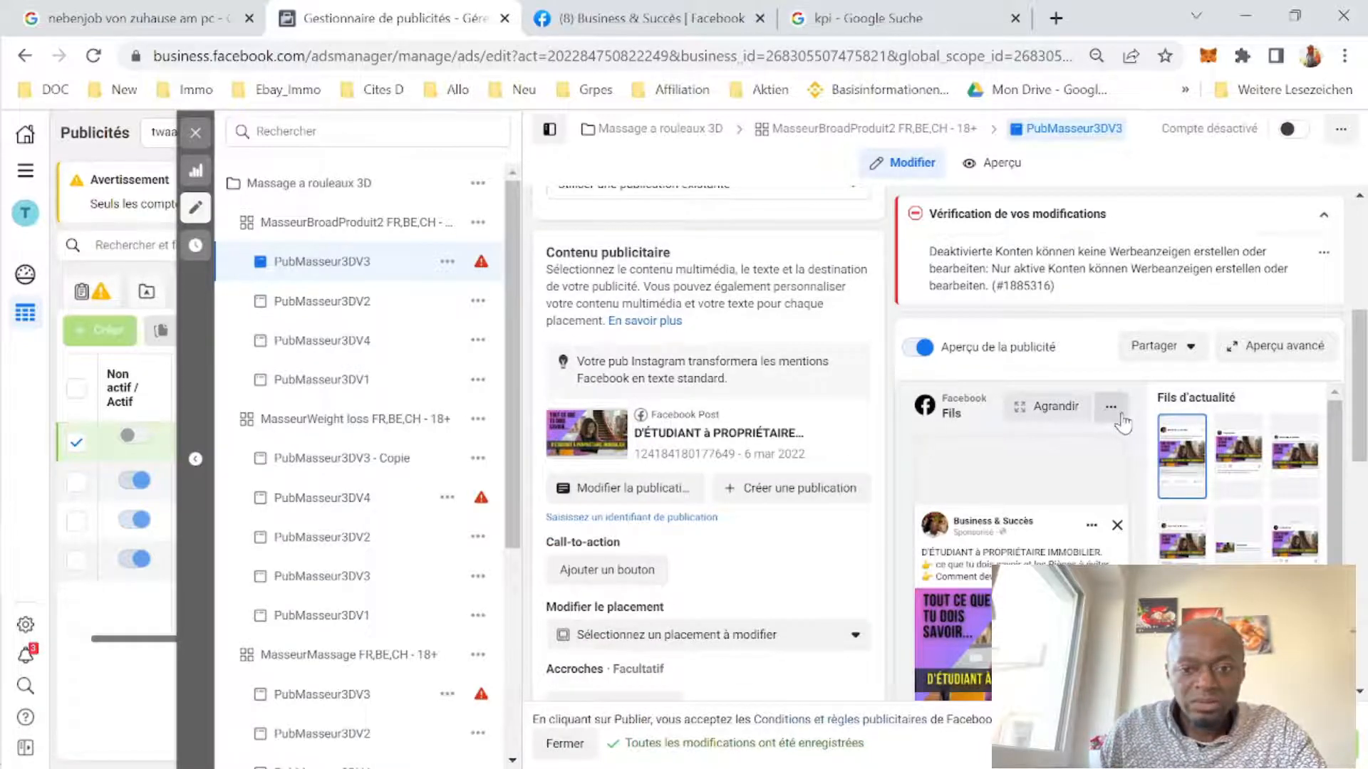
scroll(1111, 424, "down", 6)
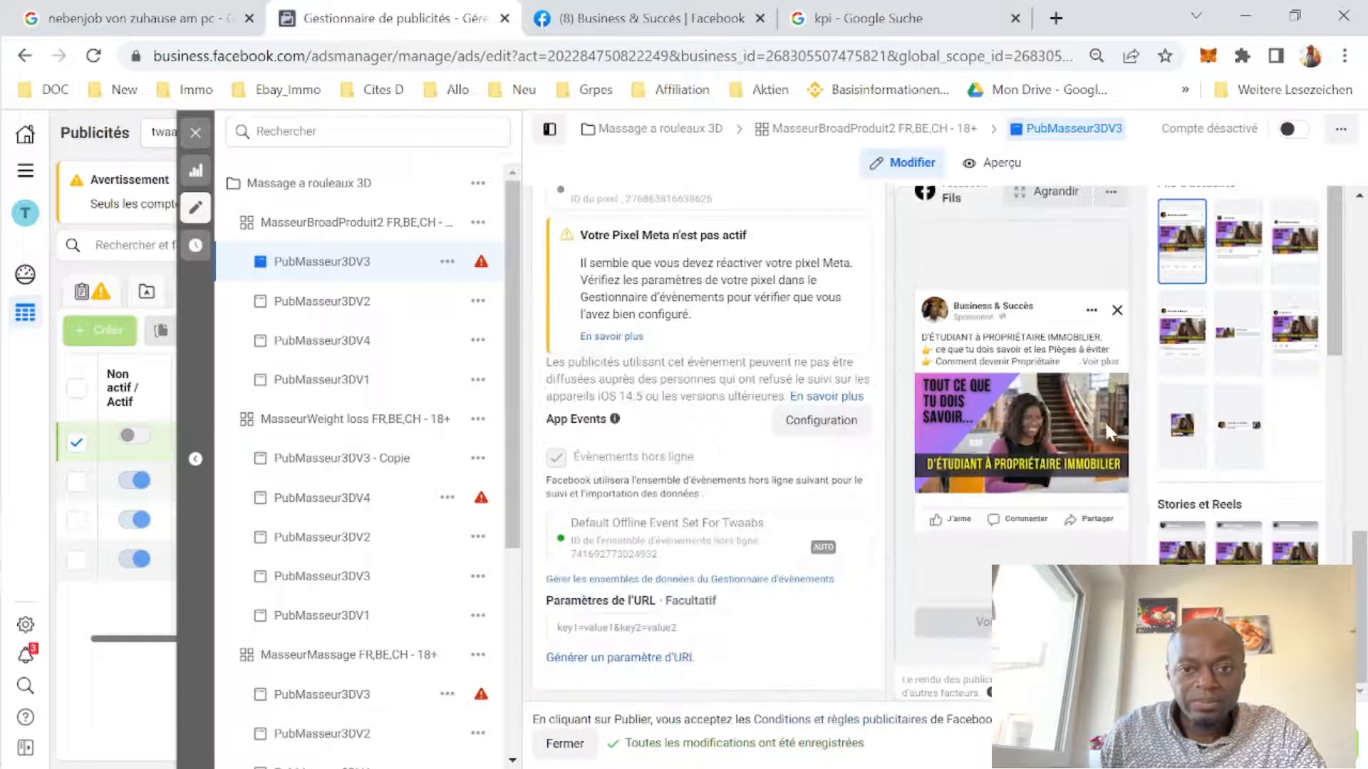
scroll(1168, 460, "up", 10)
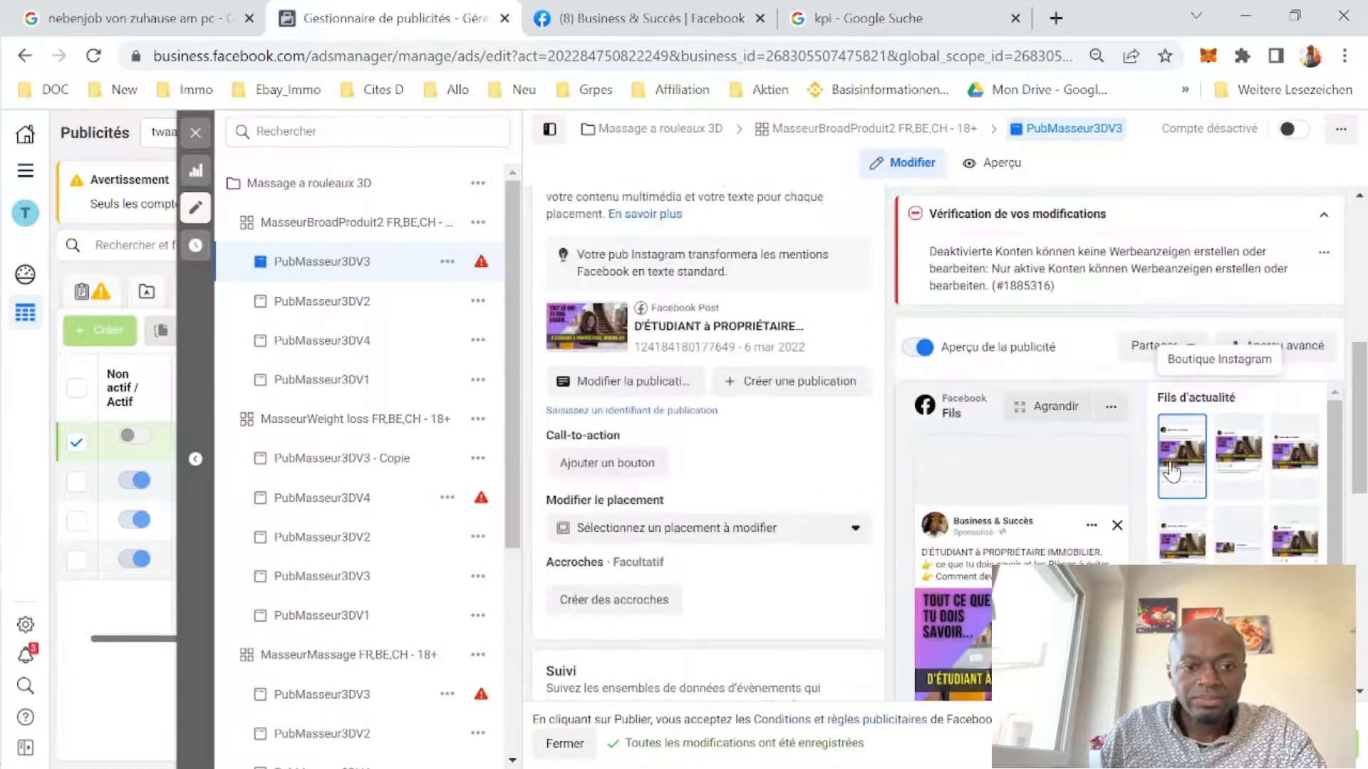
scroll(1172, 470, "up", 2)
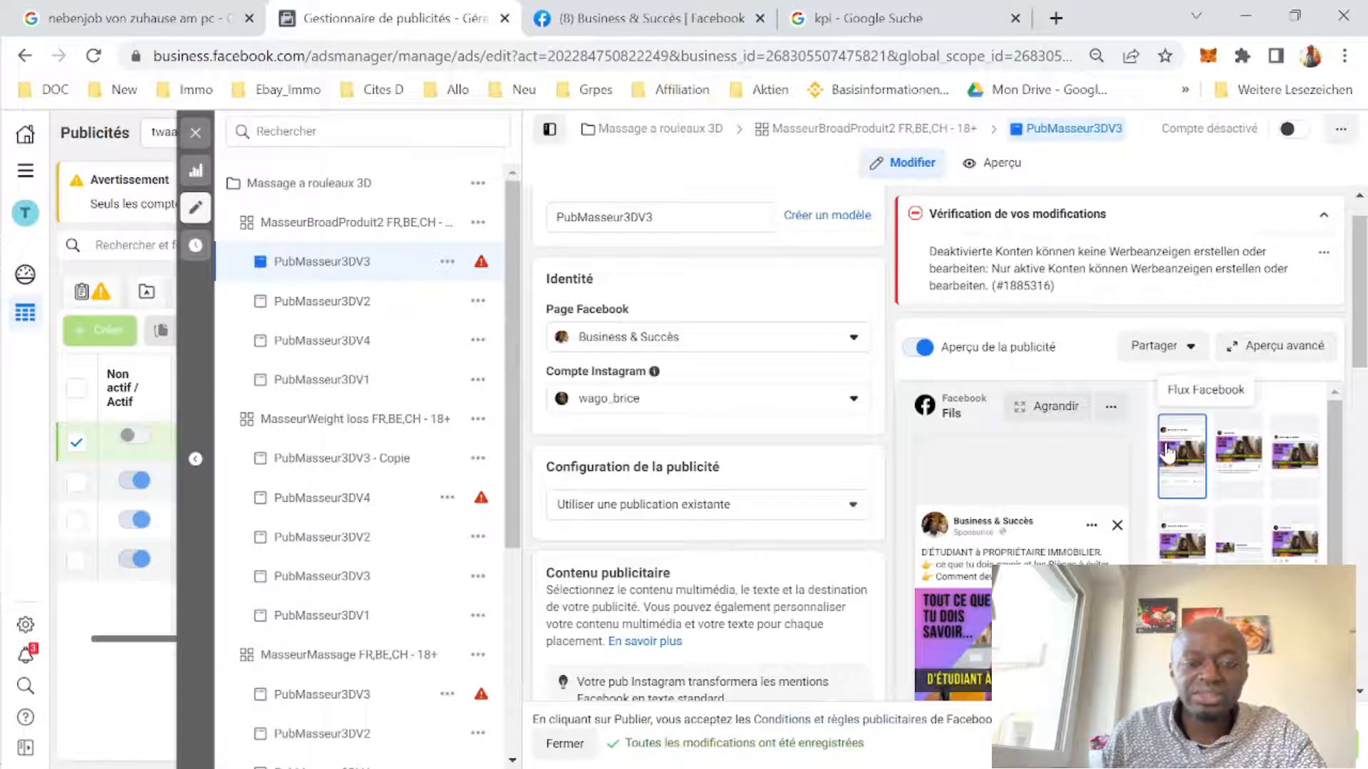
scroll(1157, 502, "down", 2)
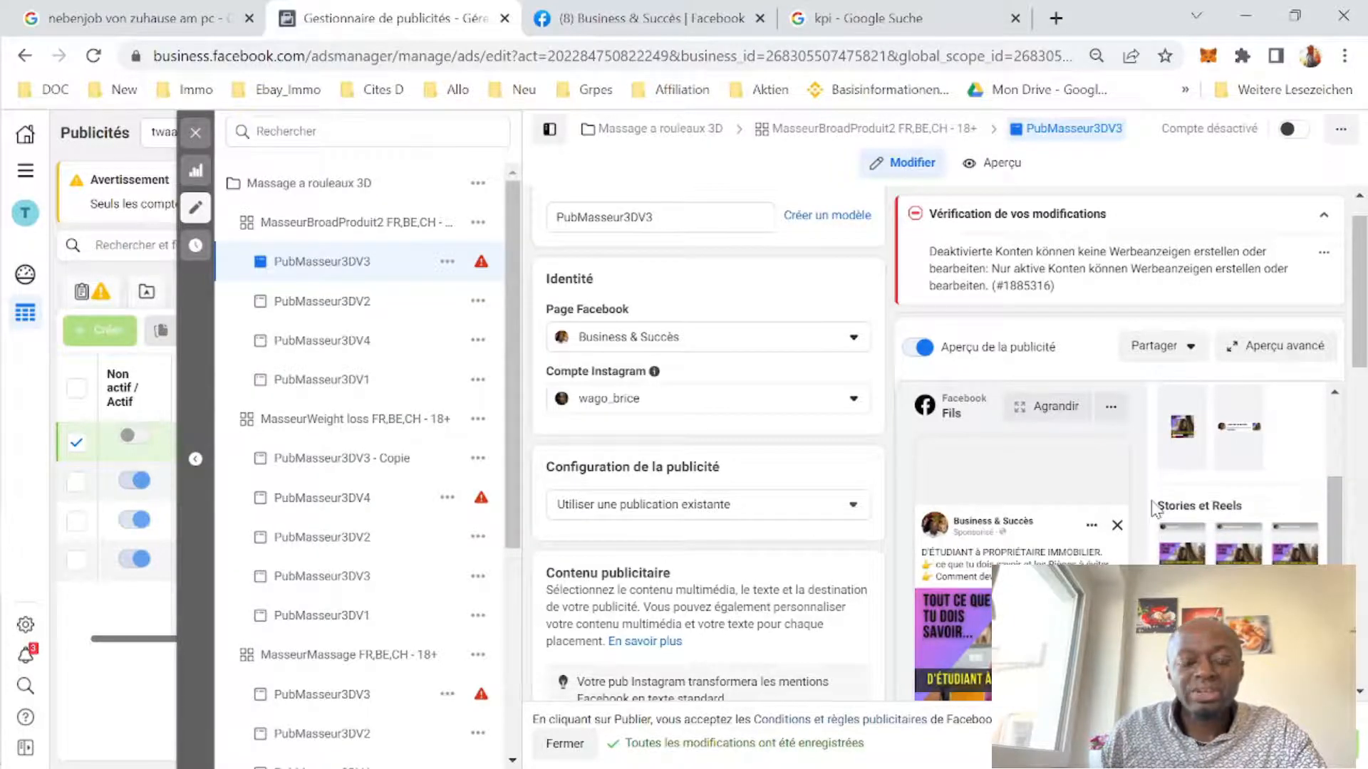
scroll(1145, 512, "down", 4)
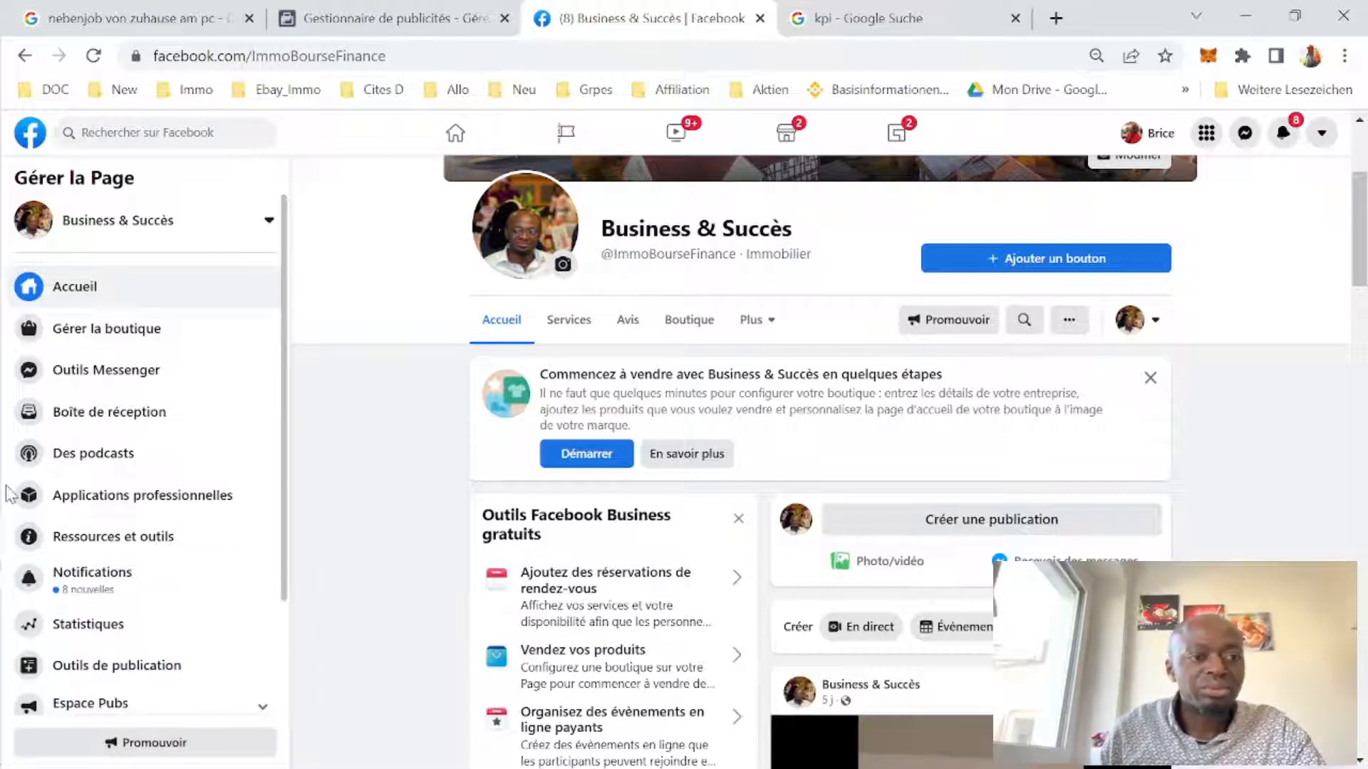
Look over the posts on the Business & Succès Facebook page and open the page's statistics.
mouse_move(6, 496)
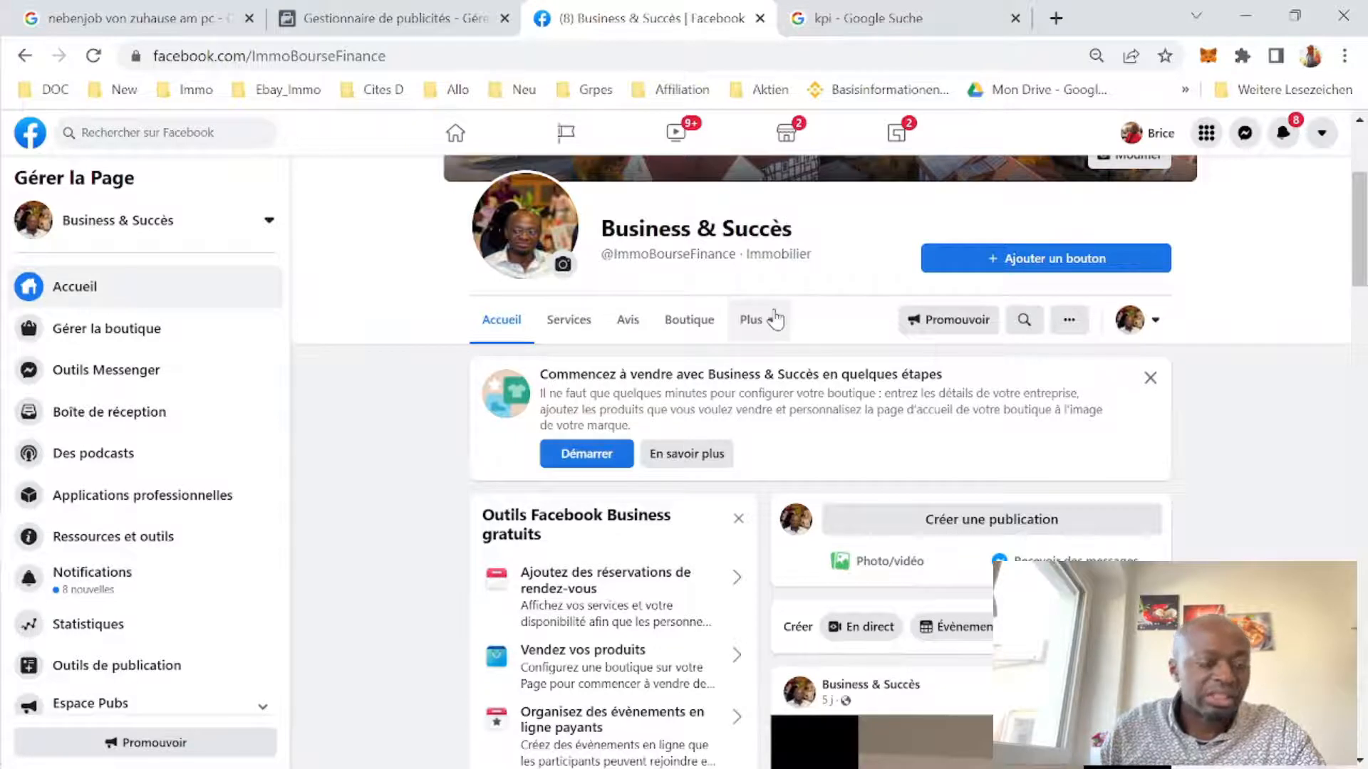
scroll(780, 314, "down", 15)
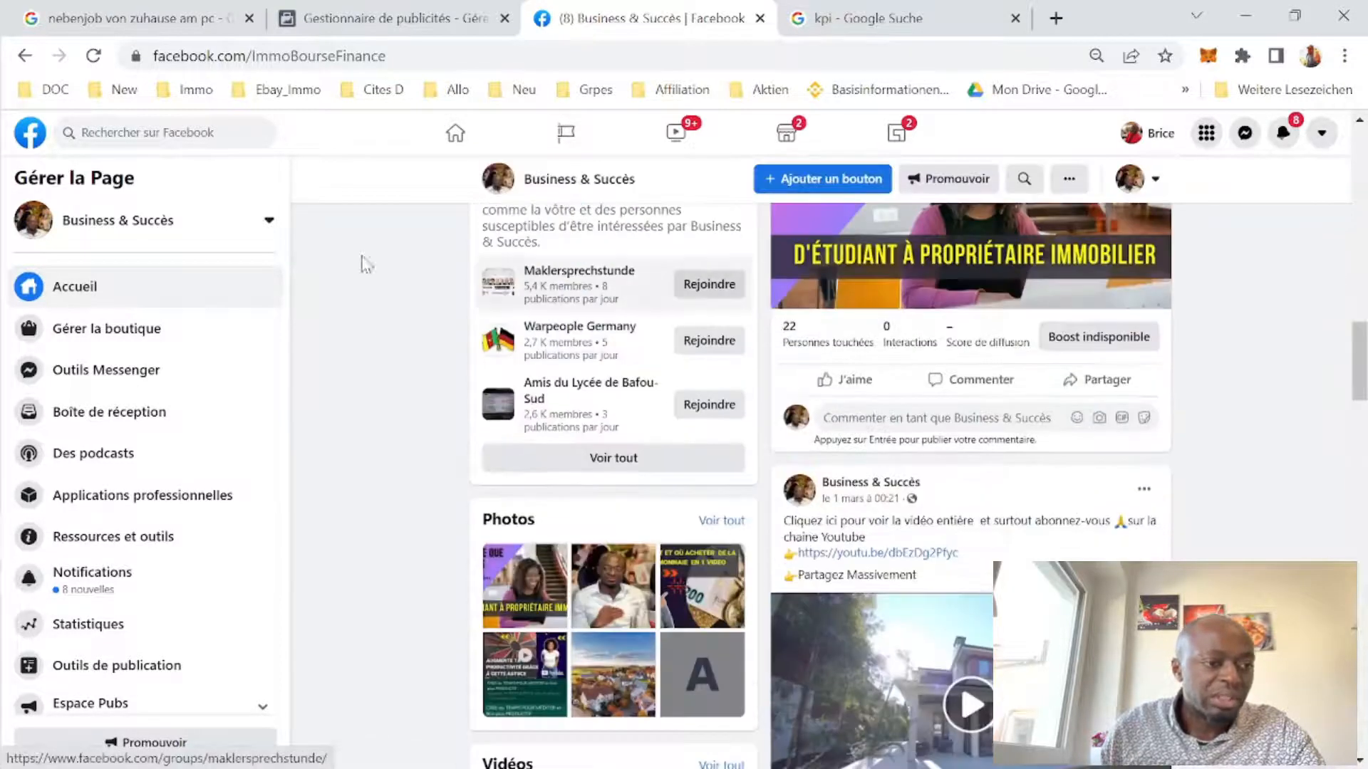
scroll(135, 364, "down", 2)
scroll(556, 396, "up", 3)
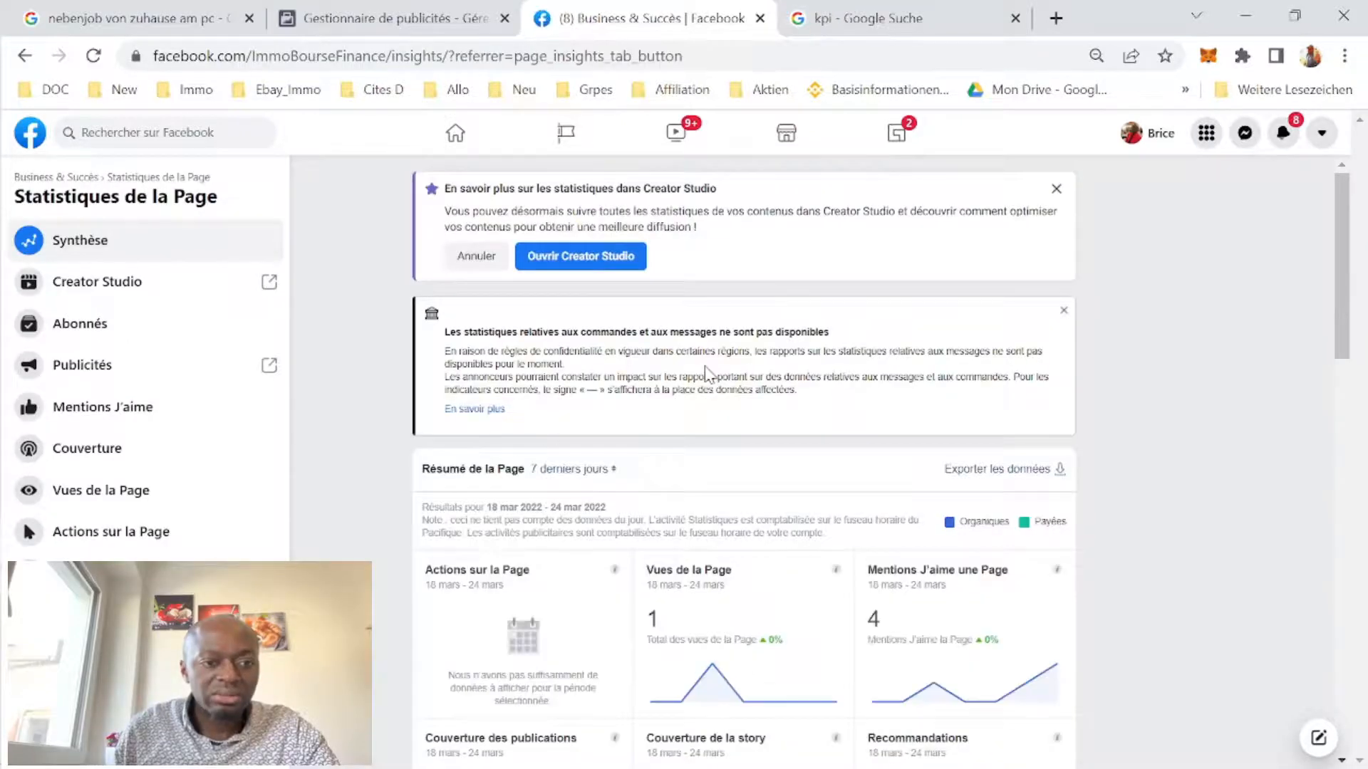
Open the full list of publications from the page statistics overview and load the remaining posts.
scroll(707, 374, "down", 15)
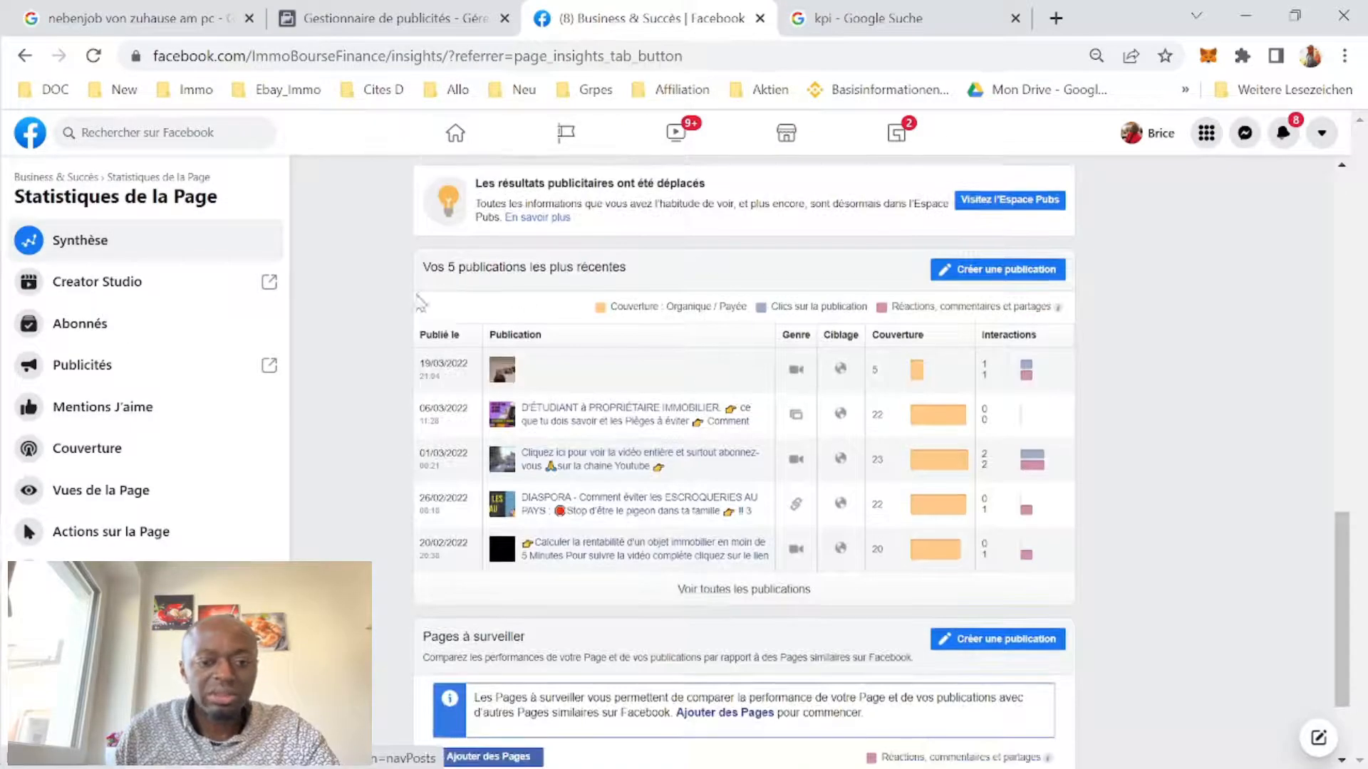
left_click(791, 591)
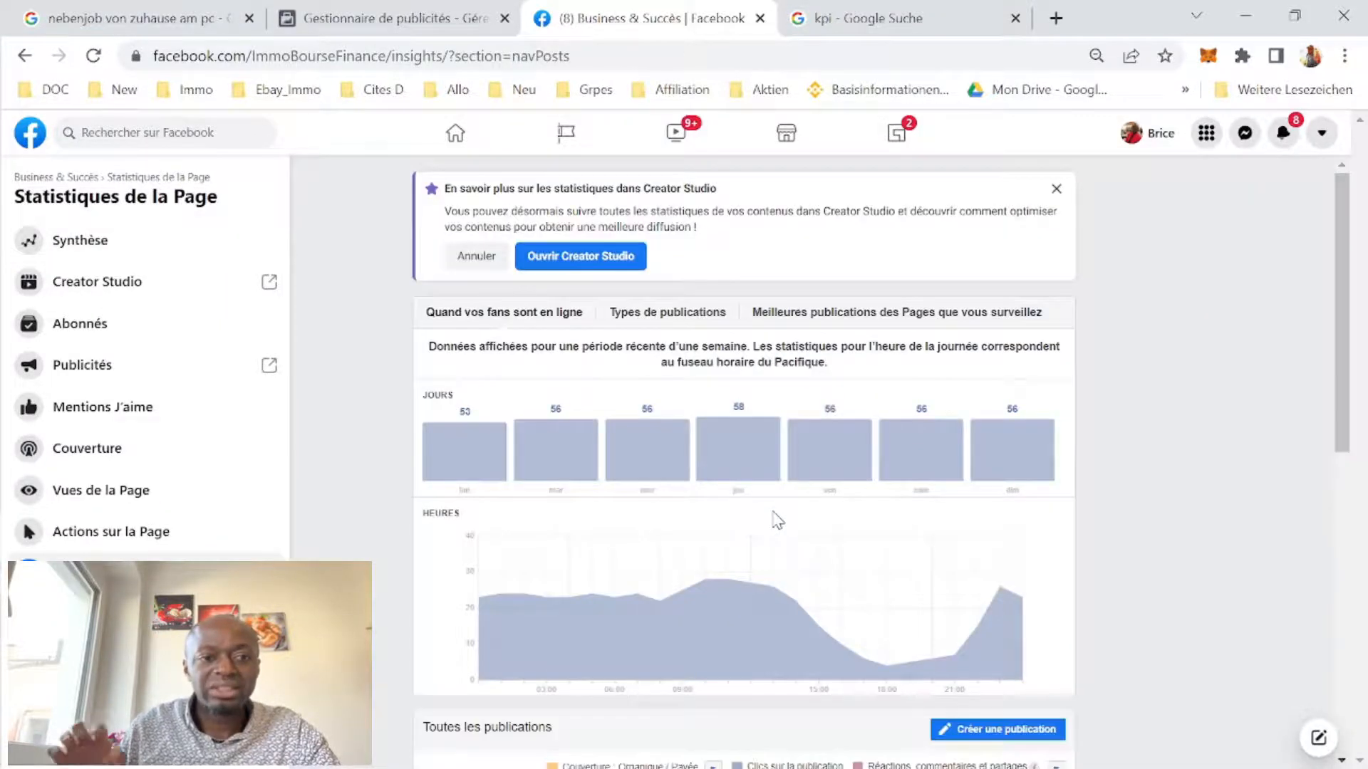
scroll(777, 519, "down", 10)
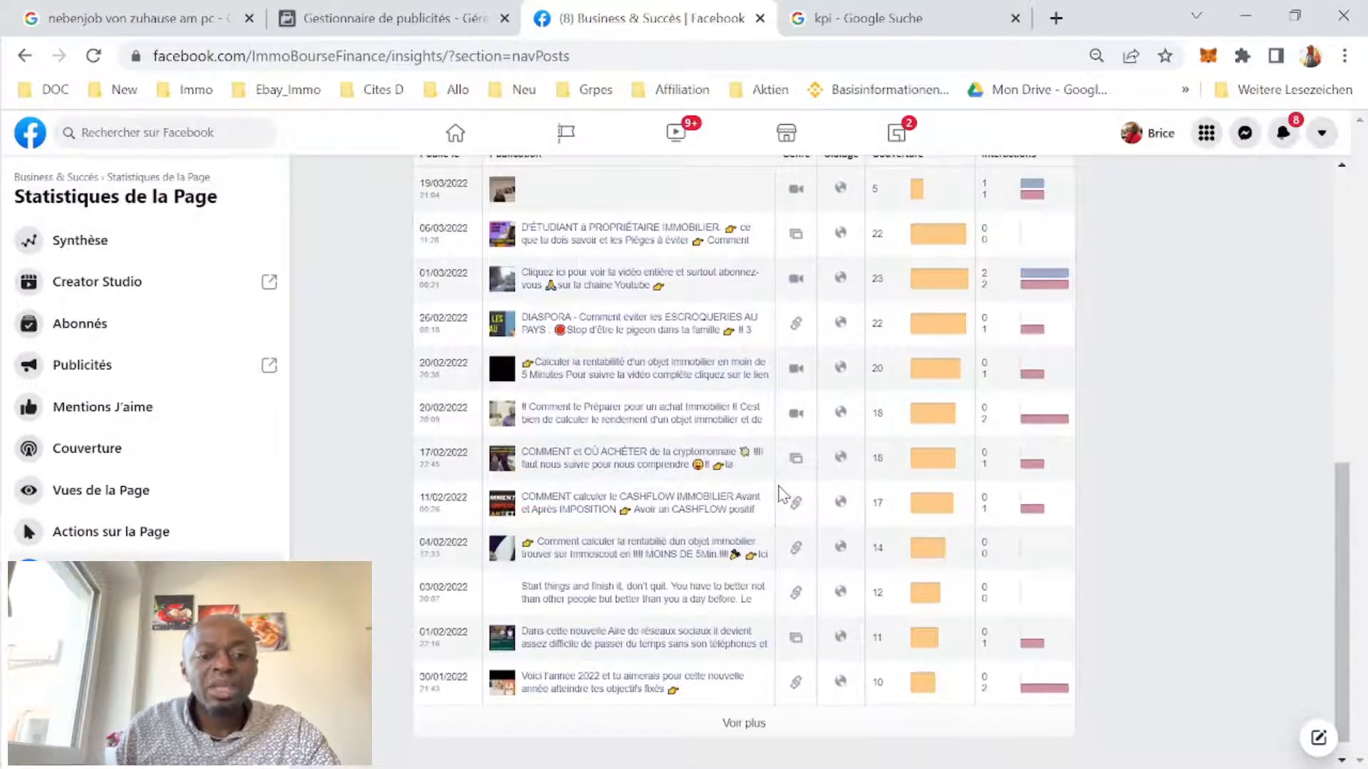
left_click(743, 724)
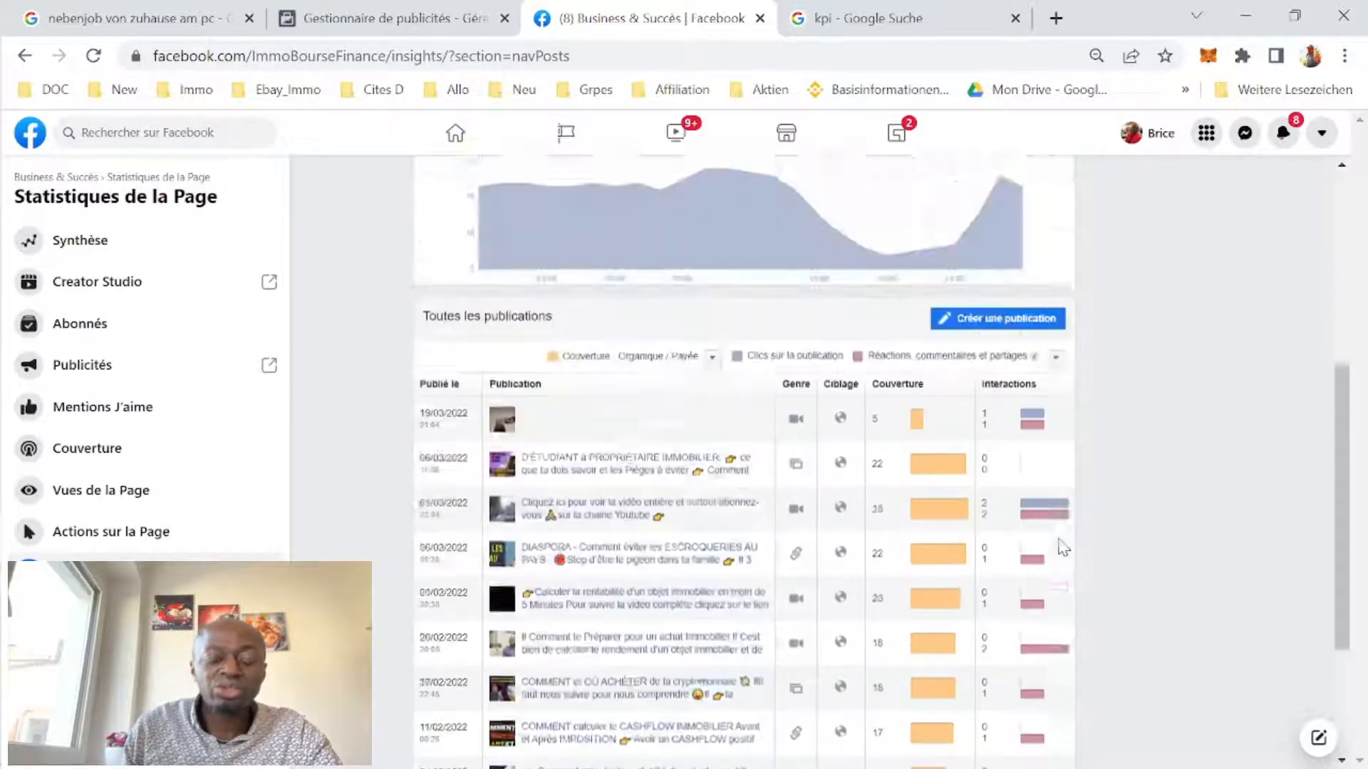
Examine the reach and interactions of each post in the list of all publications.
scroll(1062, 545, "up", 5)
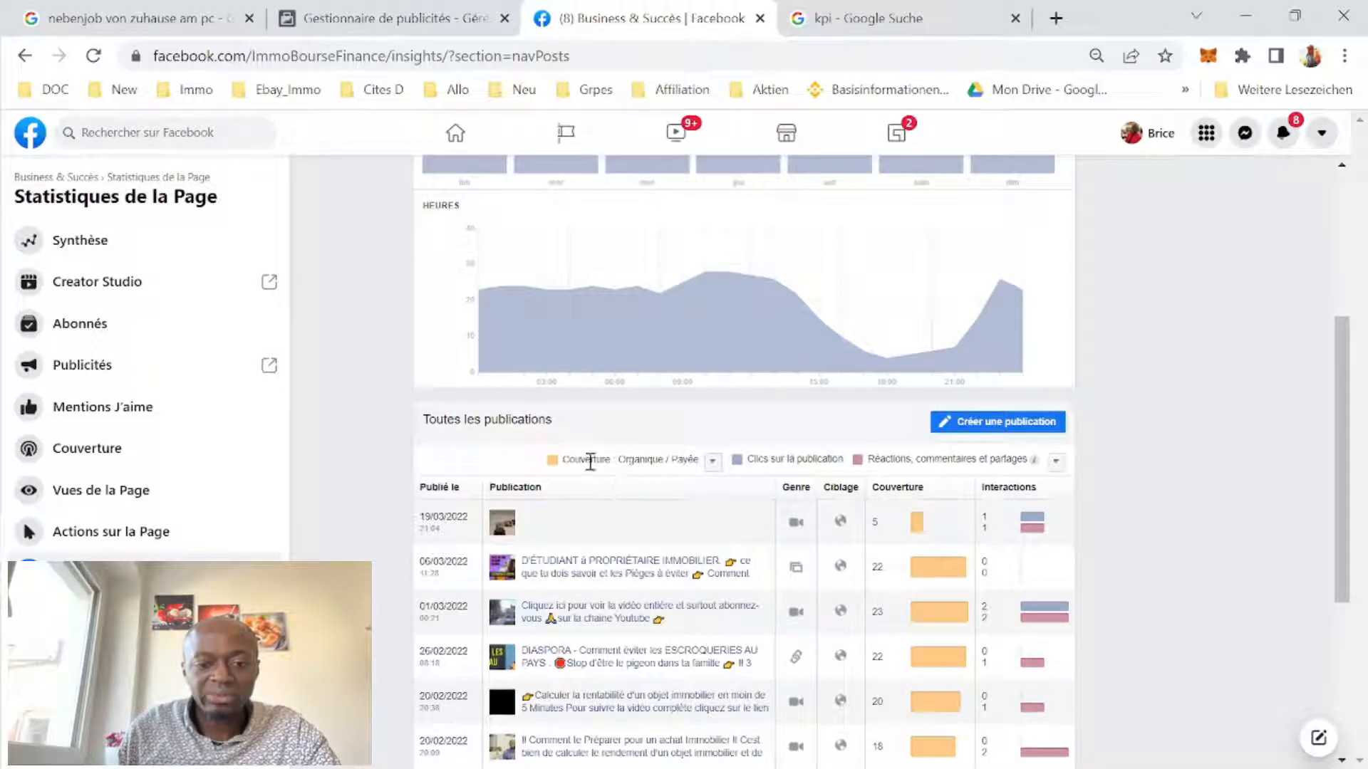
mouse_move(923, 534)
scroll(947, 663, "down", 4)
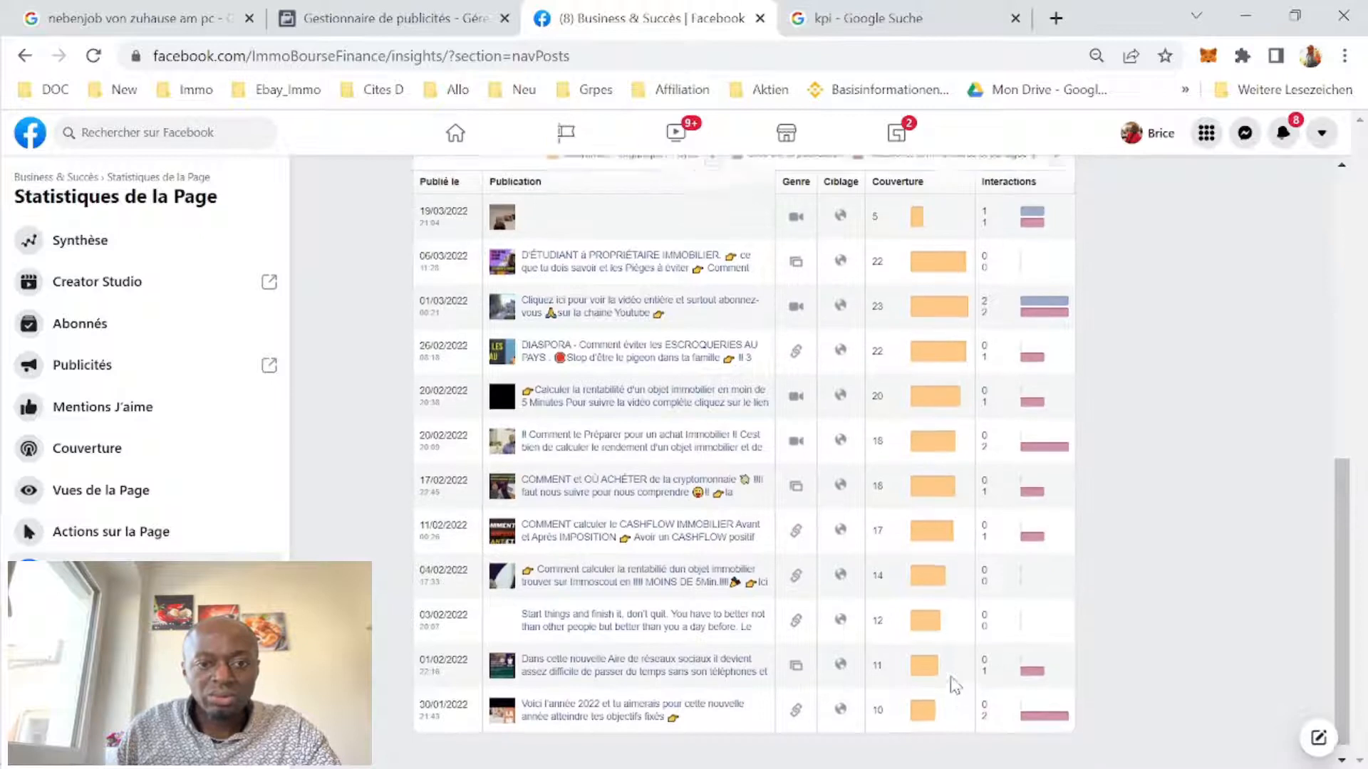
scroll(991, 648, "up", 3)
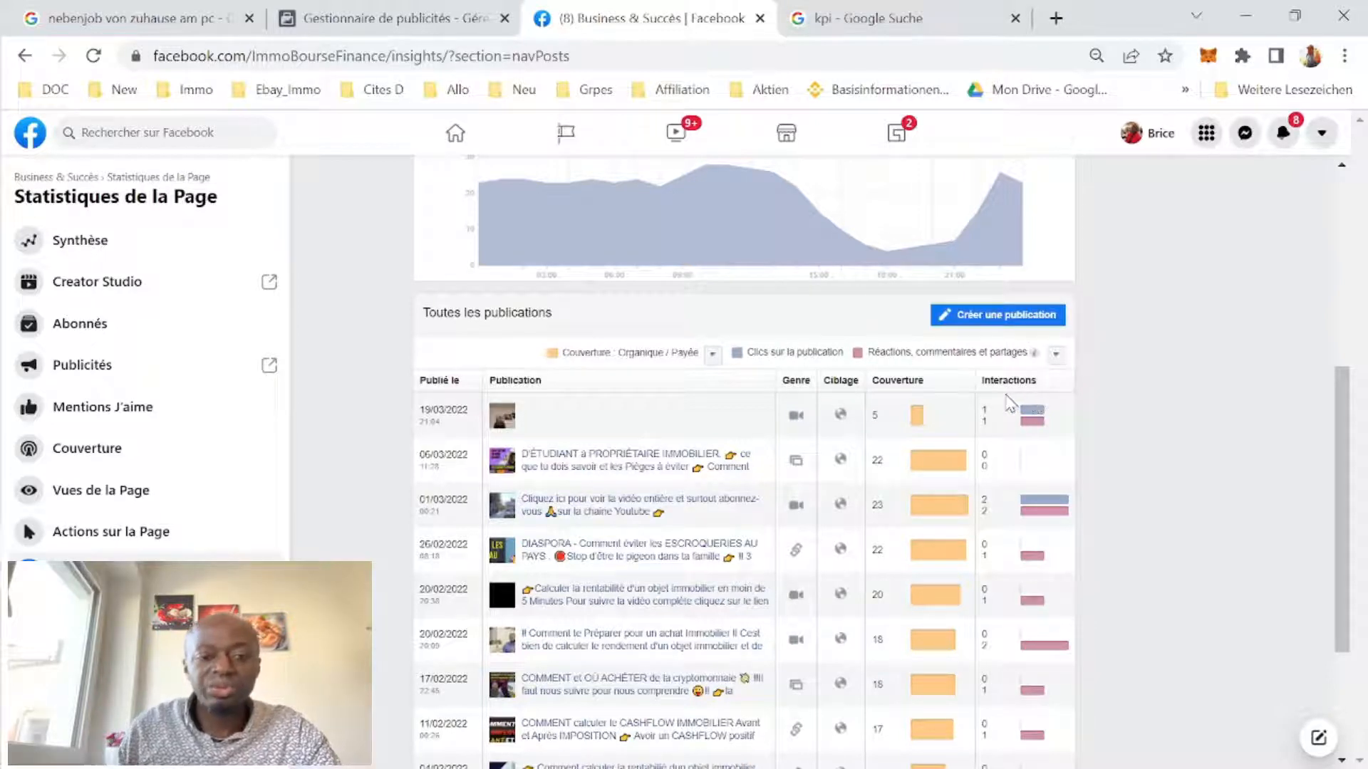
scroll(1010, 402, "down", 1)
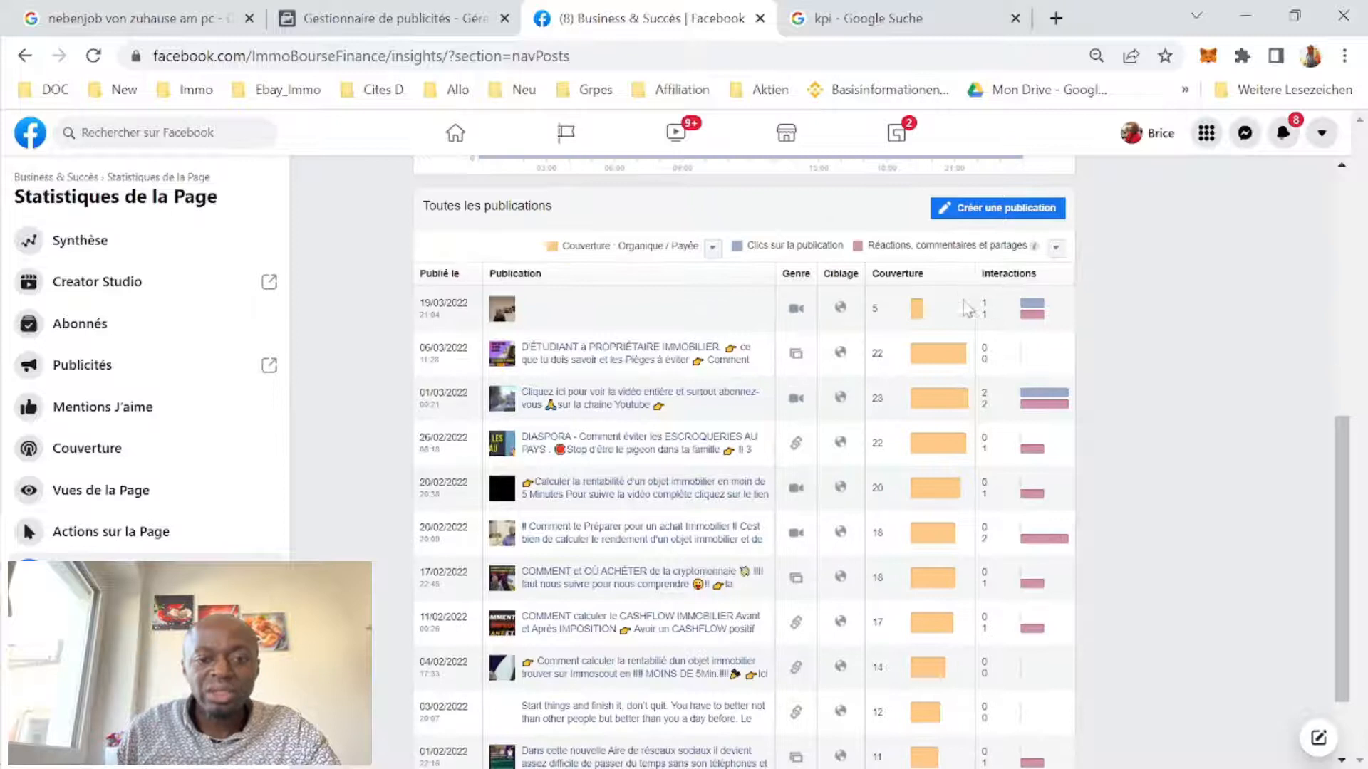
scroll(984, 745, "down", 1)
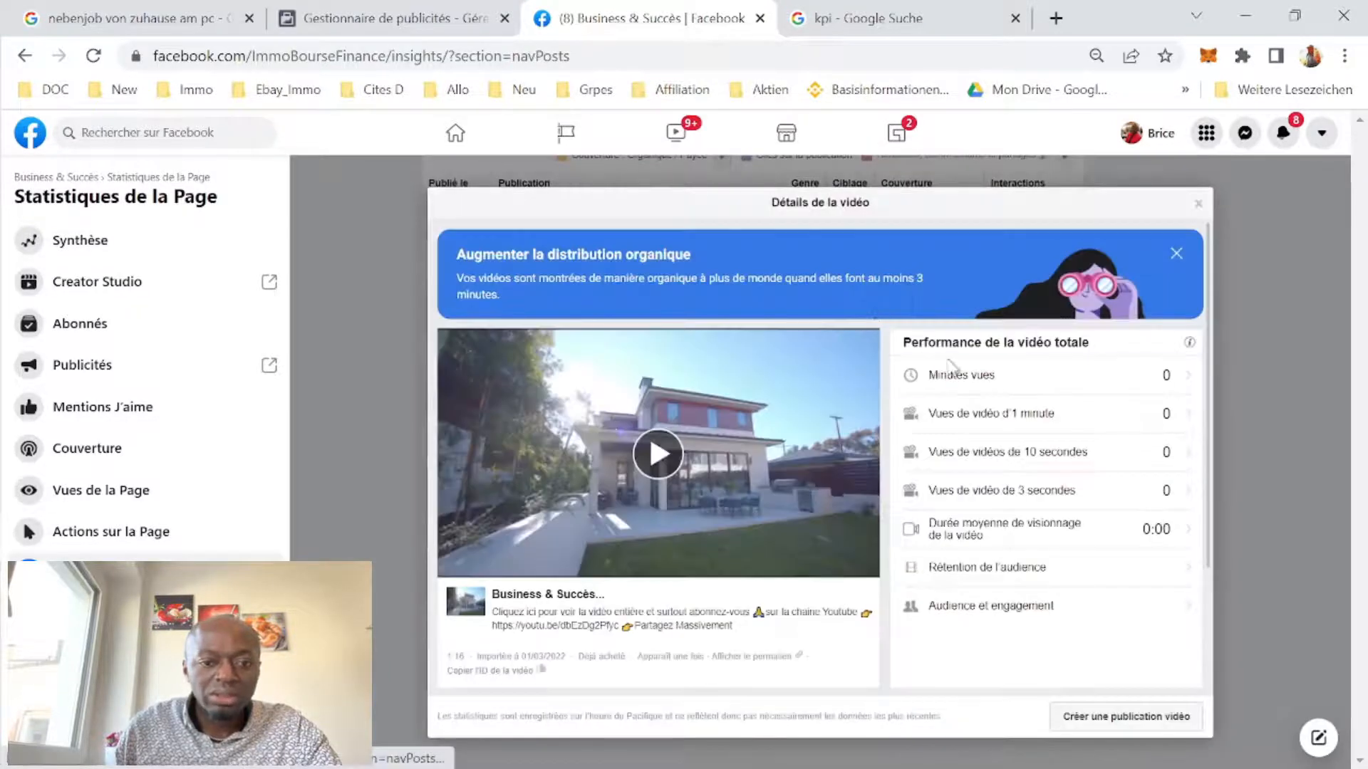
Review and close the video details of the 01/03/2022 post, and open the performance details of the 26/02/2022 DIASPORA post.
scroll(993, 464, "down", 2)
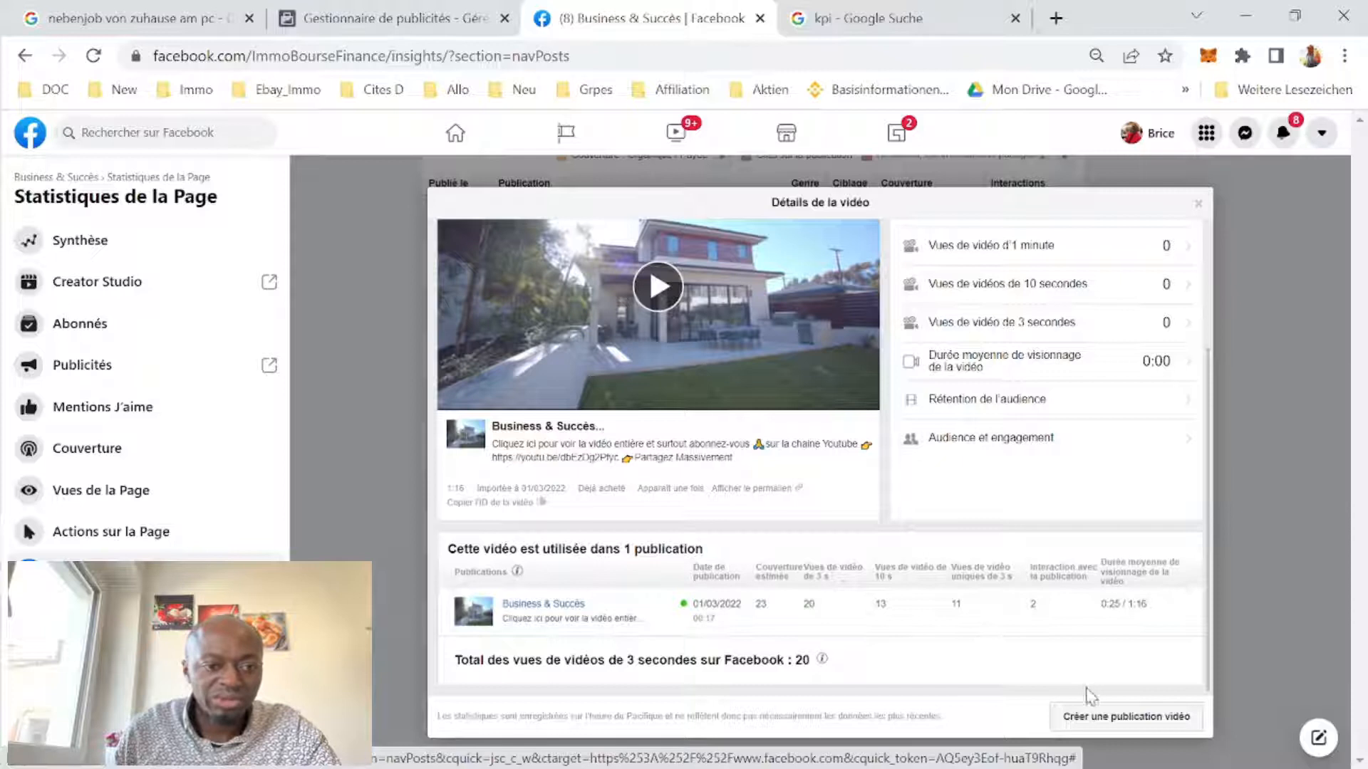
left_click(1199, 208)
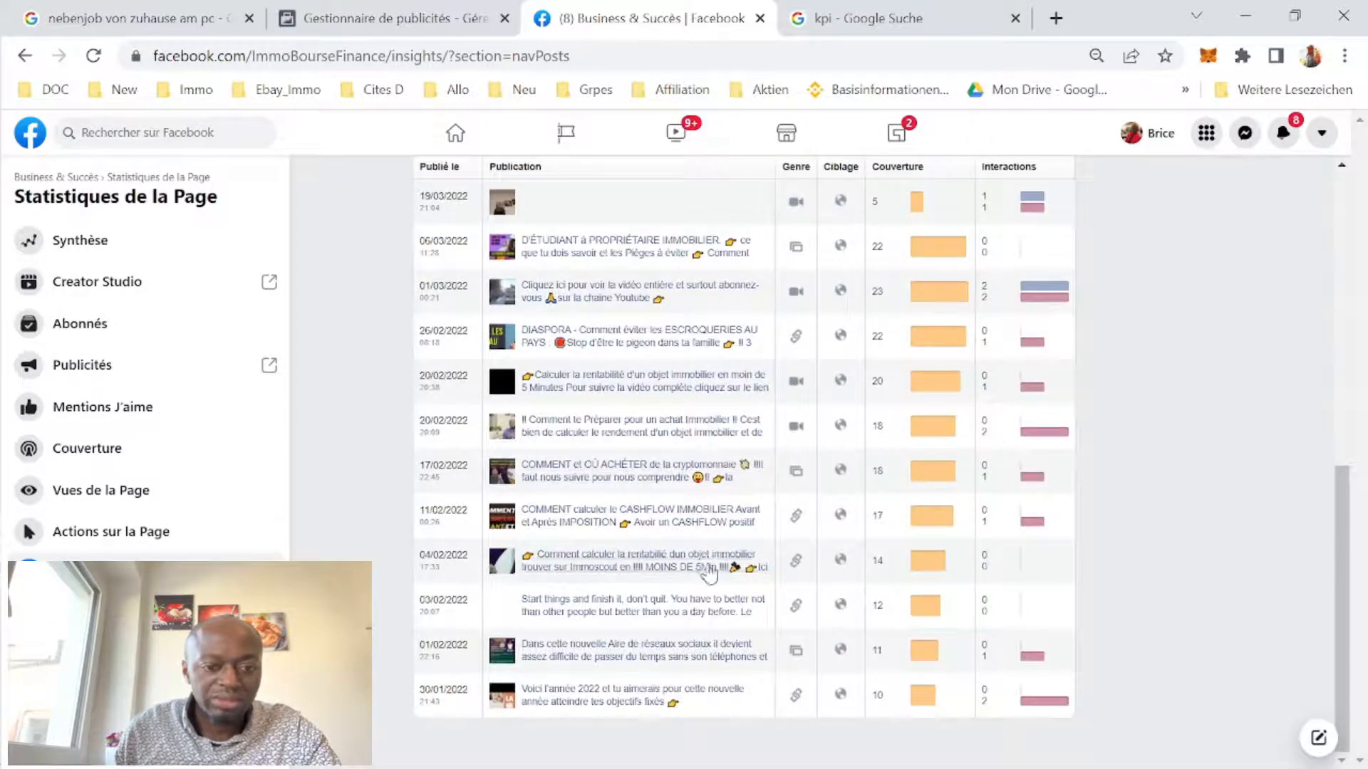
left_click(852, 332)
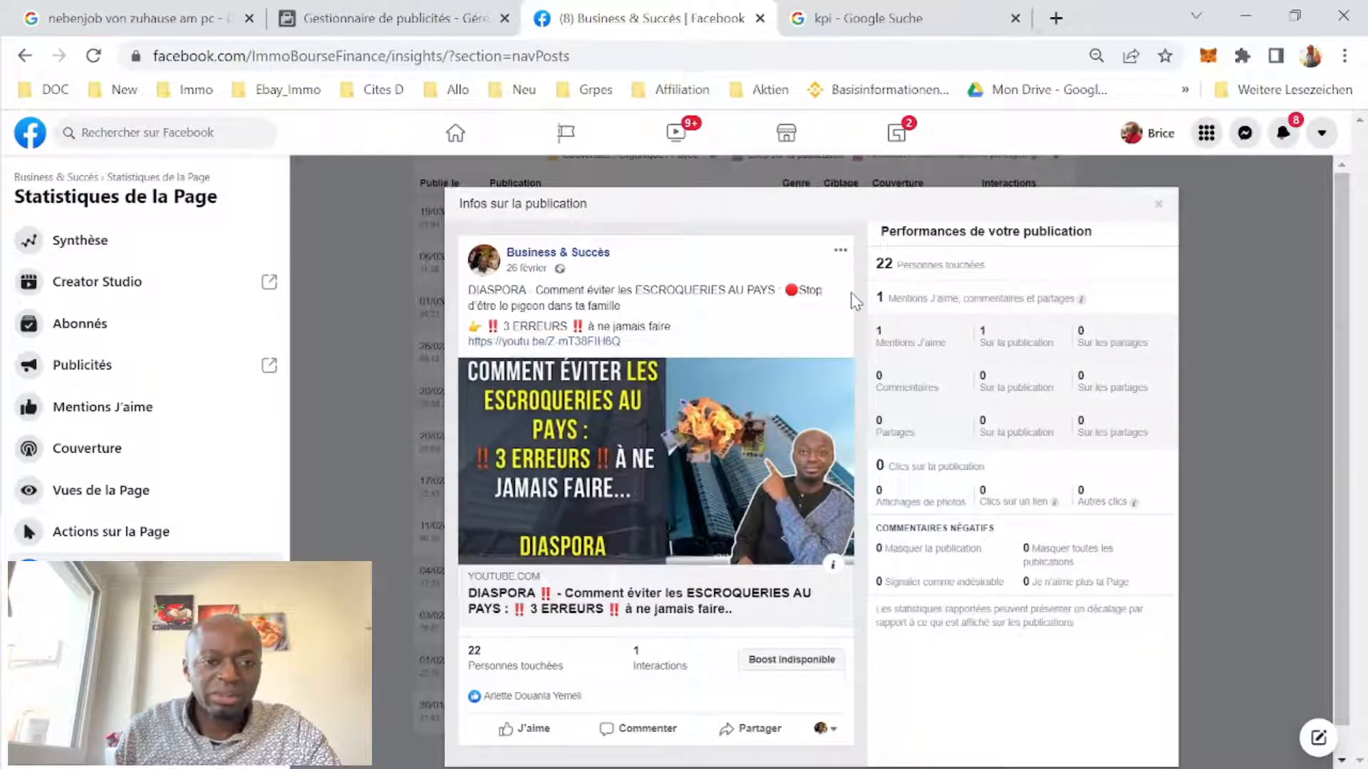